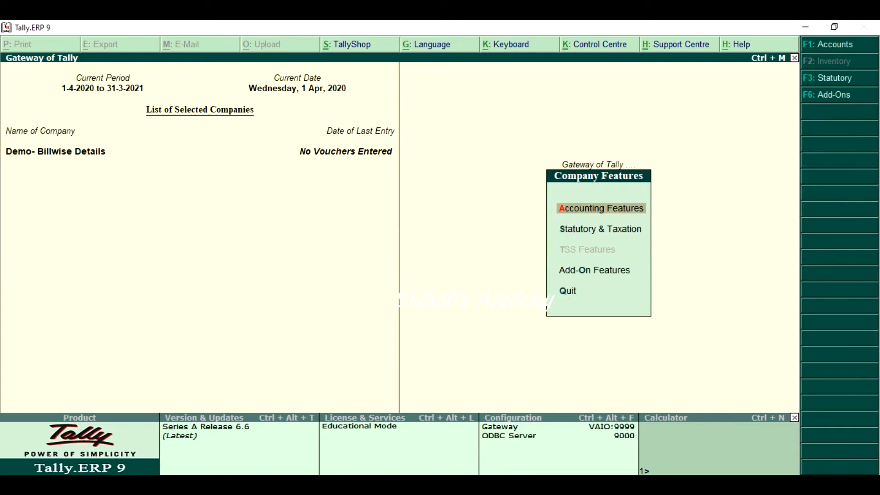
# Set Maintain accounts only to Yes in the Accounting Features, keep Maintain bill-wise details at Yes, and save the settings
pyautogui.press('Return')
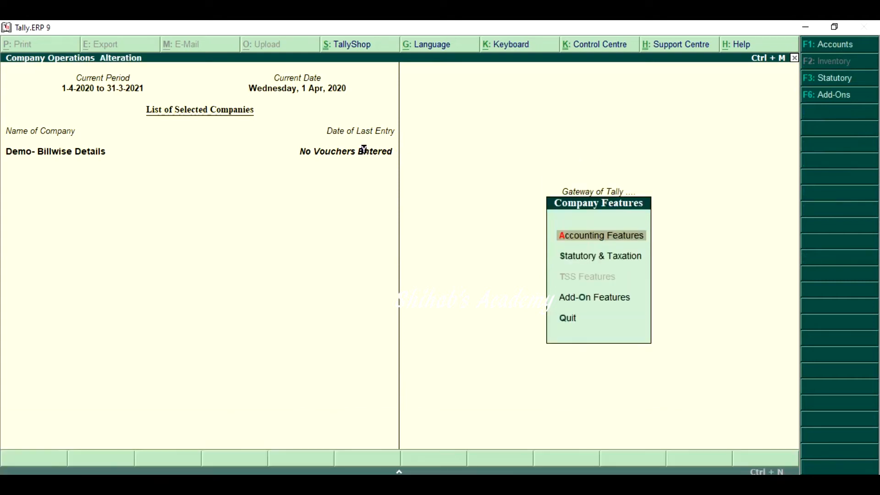
pyautogui.write('y')
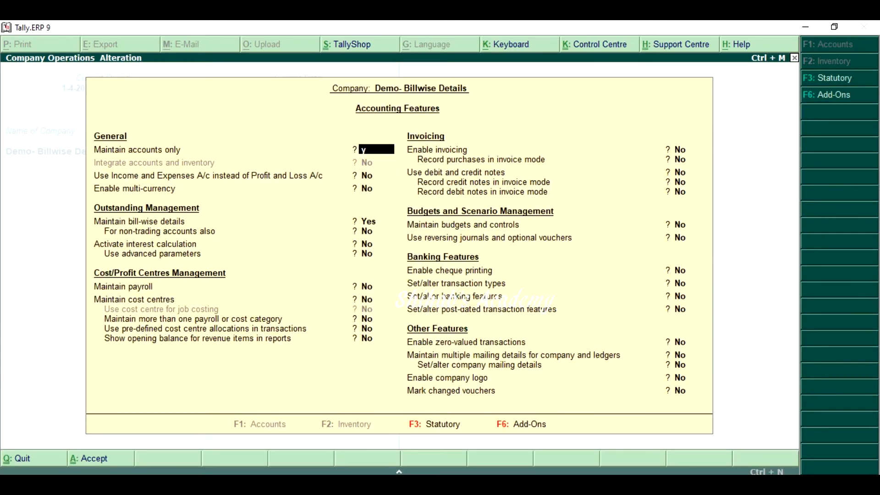
pyautogui.press('Return')
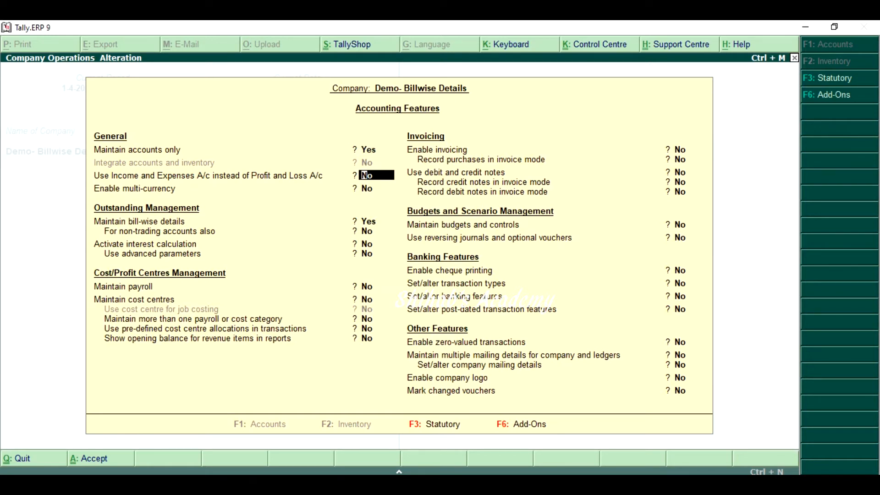
pyautogui.press('Return')
pyautogui.press('Return')
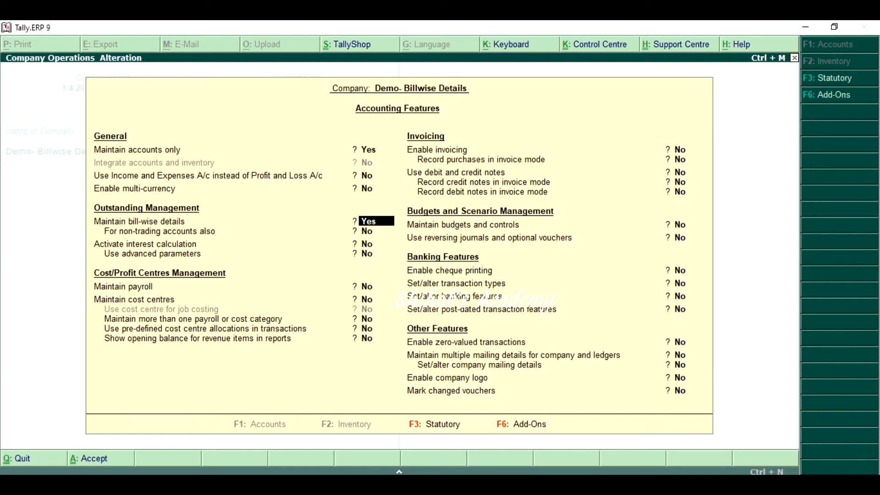
pyautogui.press('Return')
pyautogui.press('Return')
pyautogui.press('Return')
pyautogui.press('Return')
pyautogui.press('Return')
pyautogui.press('Return')
pyautogui.press('Return')
pyautogui.press('Return')
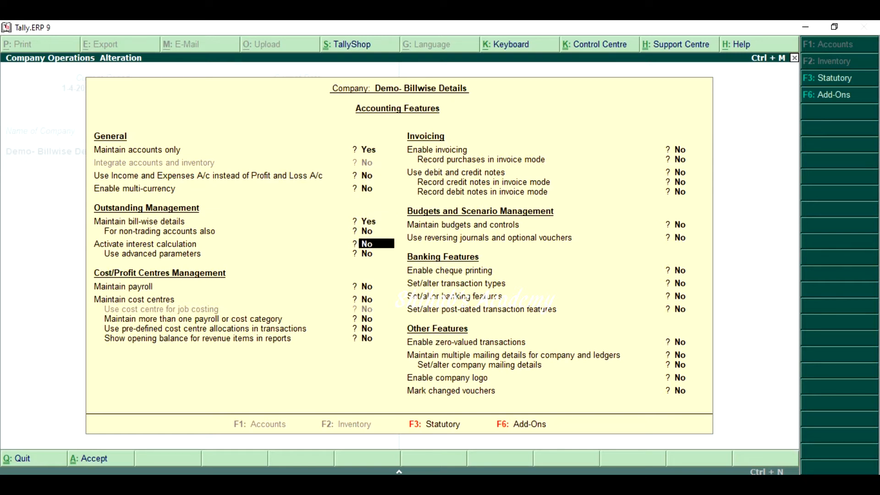
pyautogui.press('Return')
pyautogui.press('Return')
pyautogui.press('Return')
pyautogui.press('Return')
pyautogui.press('Return')
pyautogui.press('Return')
pyautogui.press('Return')
pyautogui.press('Return')
pyautogui.press('Return')
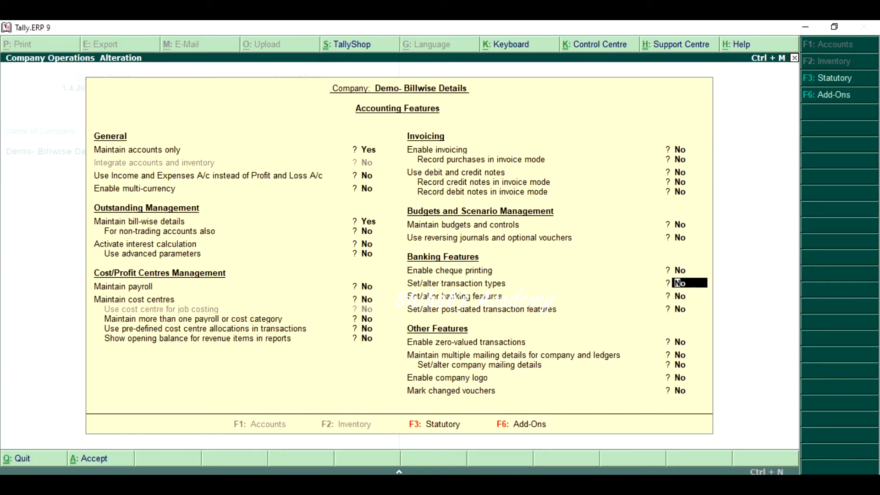
pyautogui.press('Return')
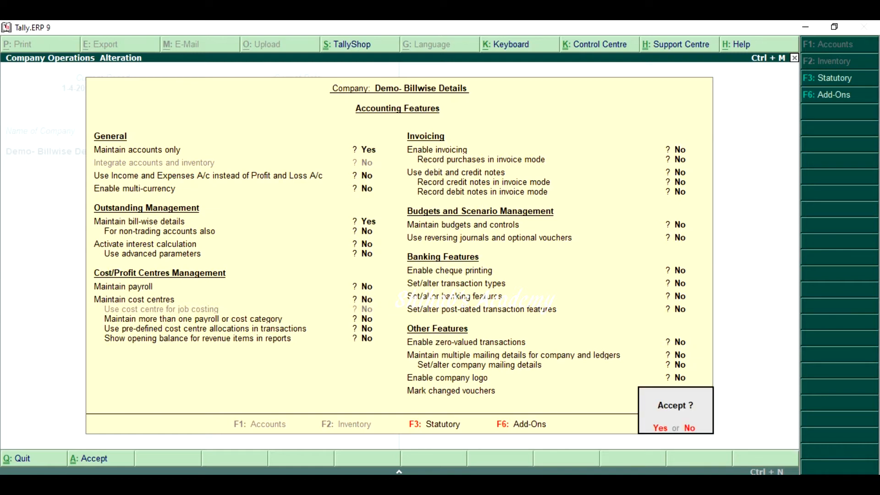
pyautogui.press('Return')
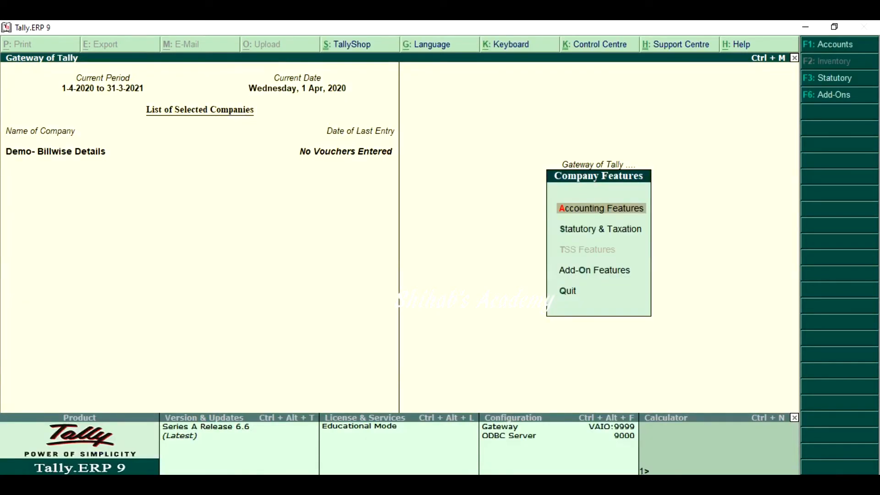
# Review the Maintain accounts only and Maintain bill-wise details settings in Accounting Features, and return to the Gateway of Tally
pyautogui.press('Return')
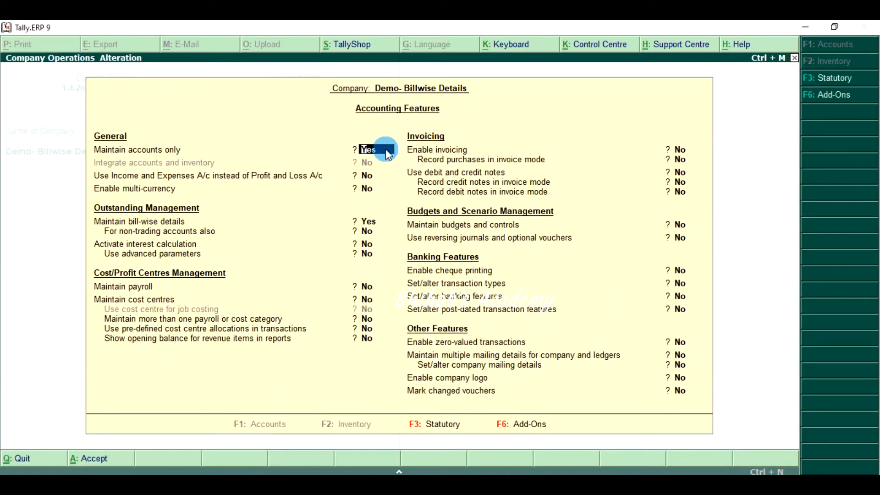
pyautogui.click(386, 222)
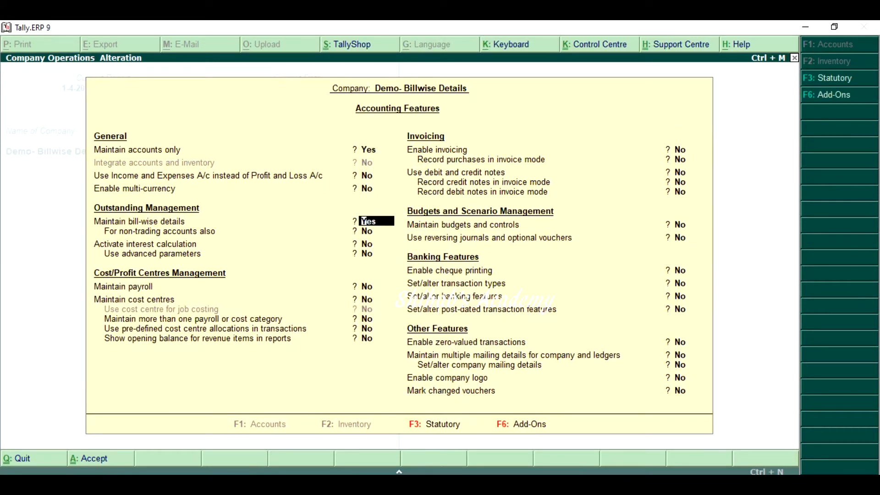
pyautogui.hotkey('ctrl', 'a')
pyautogui.press('Escape')
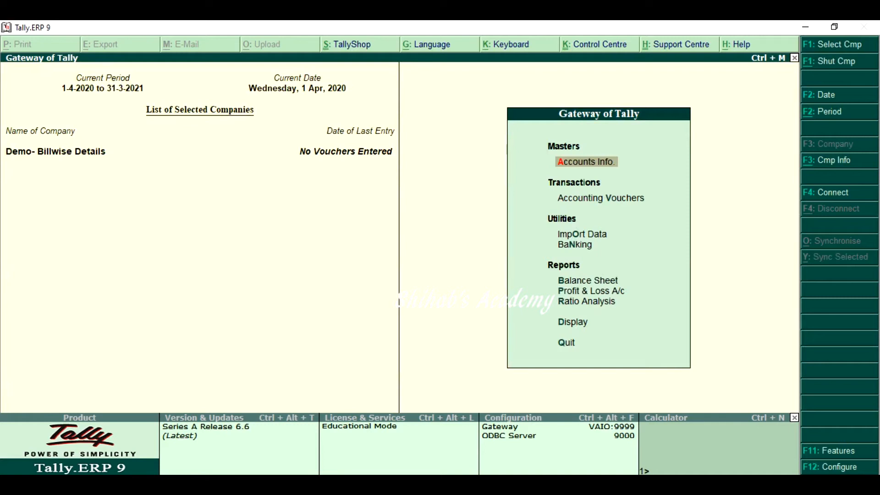
# Start a purchase voucher with supplier invoice number 517 dated 1-Apr-2020
pyautogui.press('v')
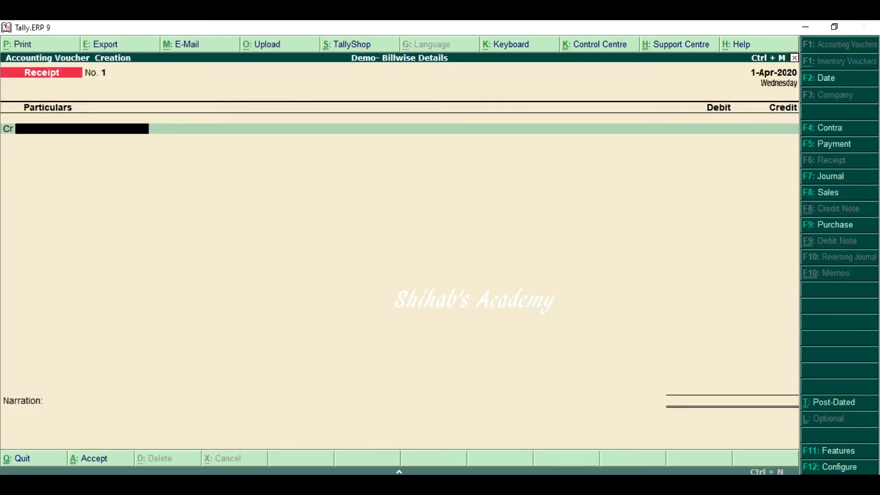
pyautogui.press('F9')
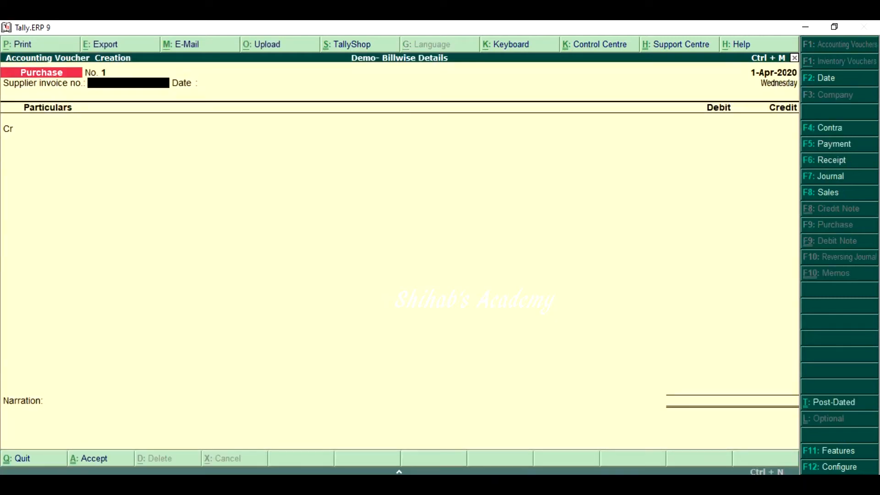
pyautogui.press('ctrl')
pyautogui.press('ctrl')
pyautogui.write('517')
pyautogui.press('Return')
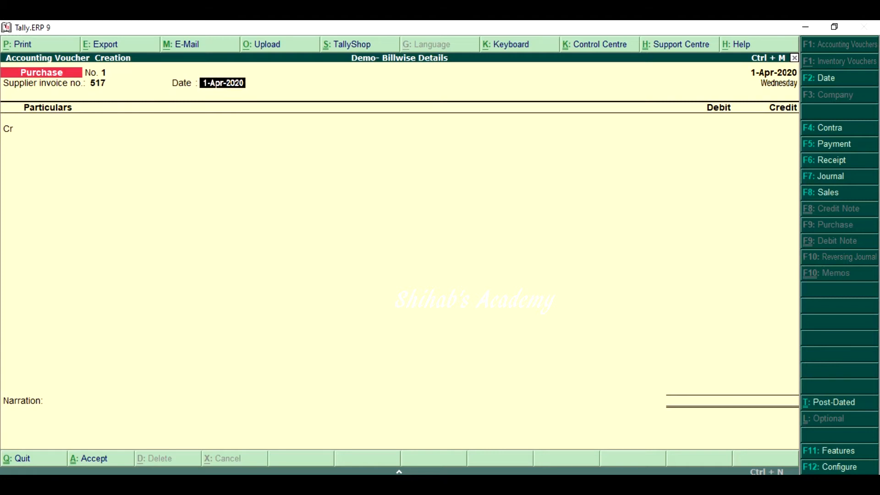
pyautogui.press('Return')
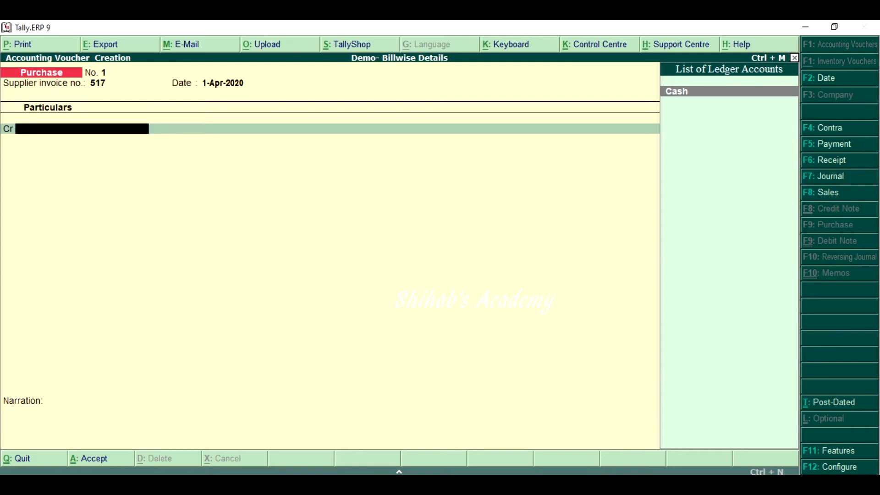
# Create a ledger named Rahul& Co from the voucher's credit line and place it under Sundry Creditors
pyautogui.hotkey('alt', 'c')
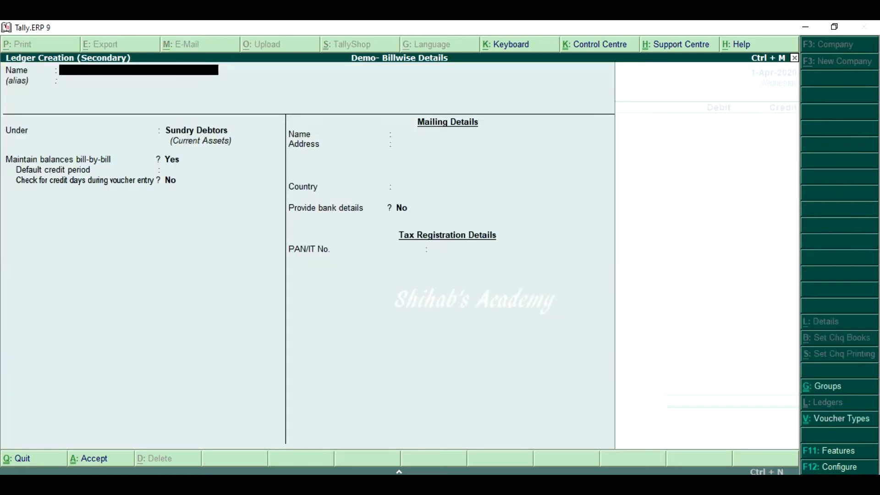
pyautogui.write('Rahul& Co')
pyautogui.press('Return')
pyautogui.press('Return')
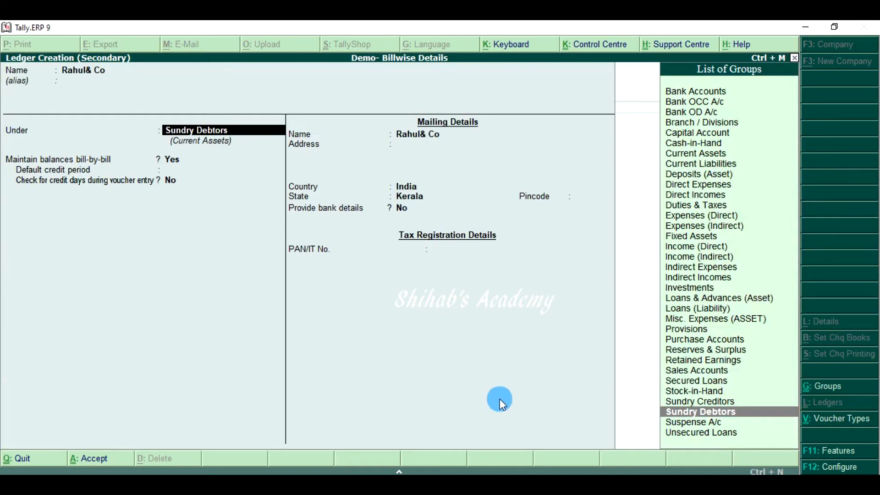
pyautogui.press('Up')
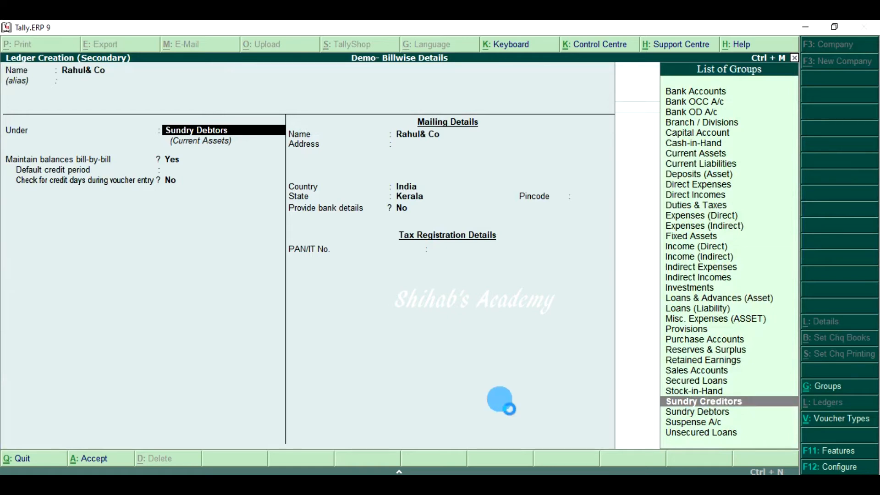
pyautogui.press('Return')
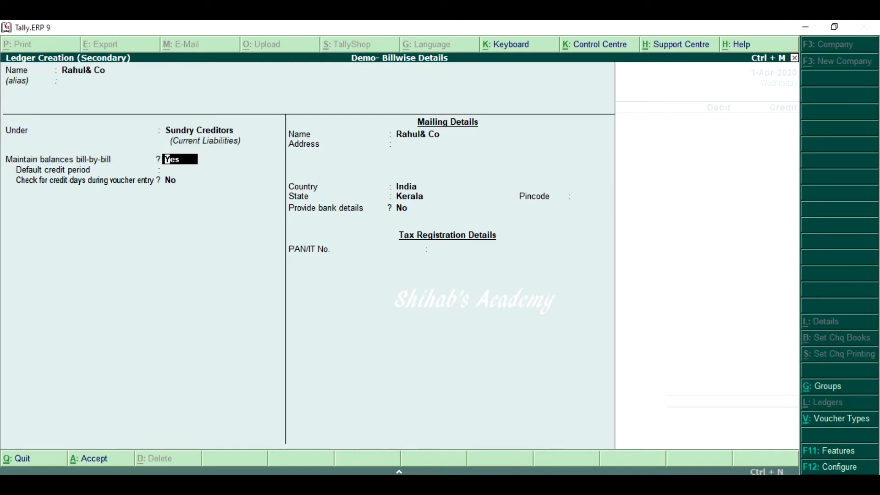
# Keep bill-by-bill balances enabled for the supplier ledger and set its default credit period to 10 days
pyautogui.press('Return')
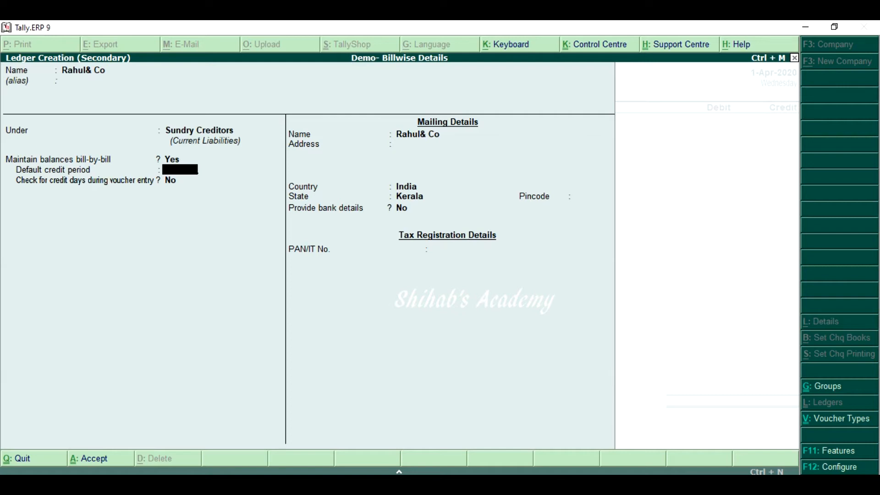
pyautogui.write('10')
pyautogui.press('Return')
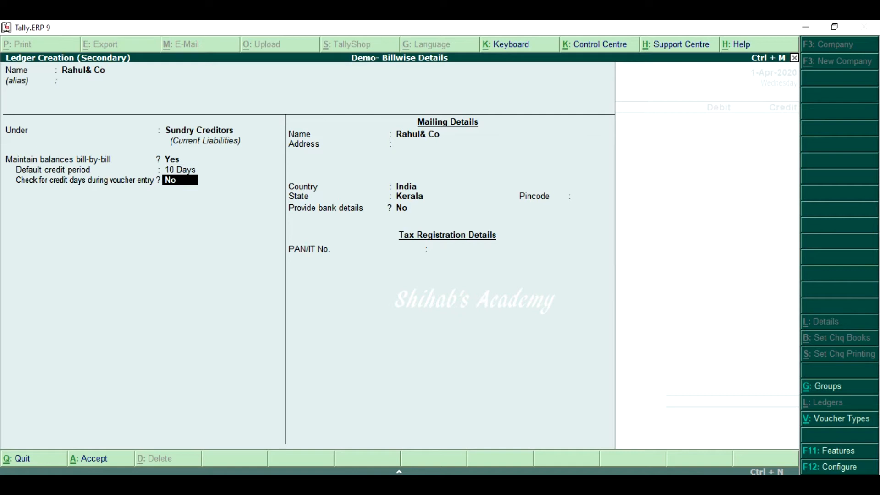
# Fill in the supplier's mailing address, leave the remaining ledger fields at their defaults, and save the ledger
pyautogui.press('Return')
pyautogui.press('Return')
pyautogui.write('Coca')
pyautogui.press('BackSpace')
pyautogui.press('BackSpace')
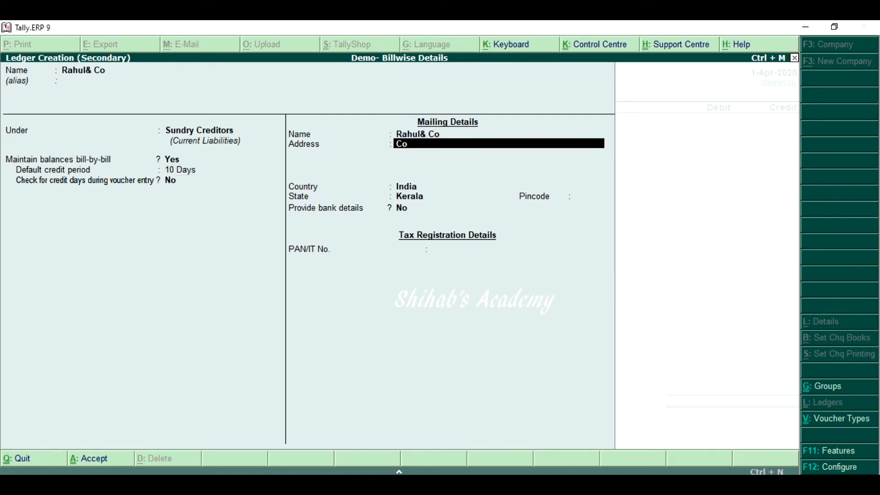
pyautogui.write('chin')
pyautogui.press('Return')
pyautogui.press('Return')
pyautogui.press('Return')
pyautogui.press('Return')
pyautogui.press('Return')
pyautogui.press('Return')
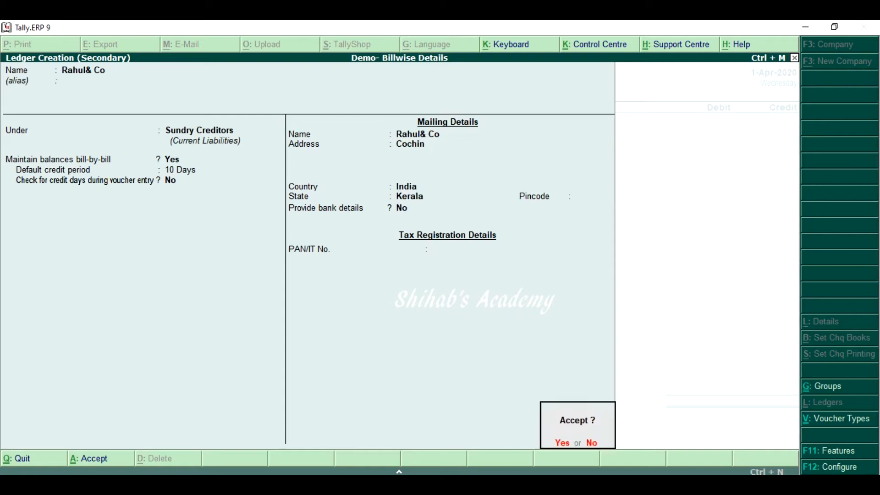
pyautogui.press('y')
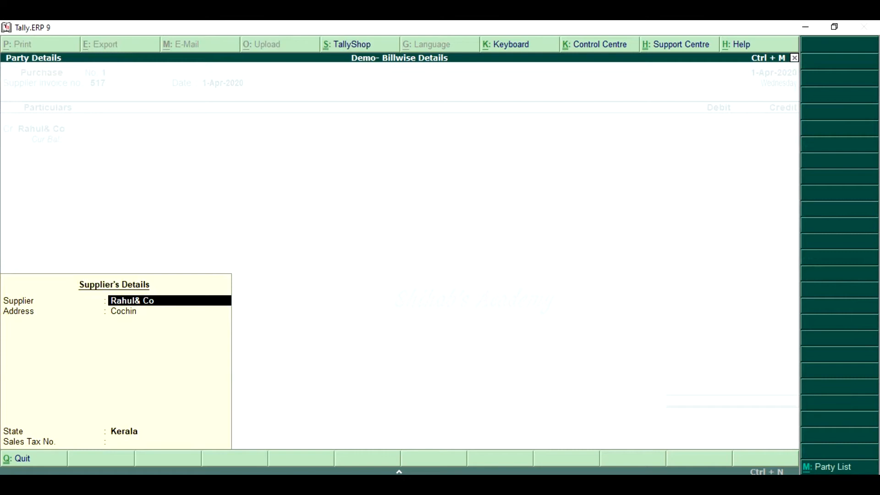
# Accept the supplier's party details and credit Rahul& Co with 30,000 in the purchase voucher
pyautogui.press('Return')
pyautogui.press('Return')
pyautogui.press('Return')
pyautogui.press('Return')
pyautogui.press('Return')
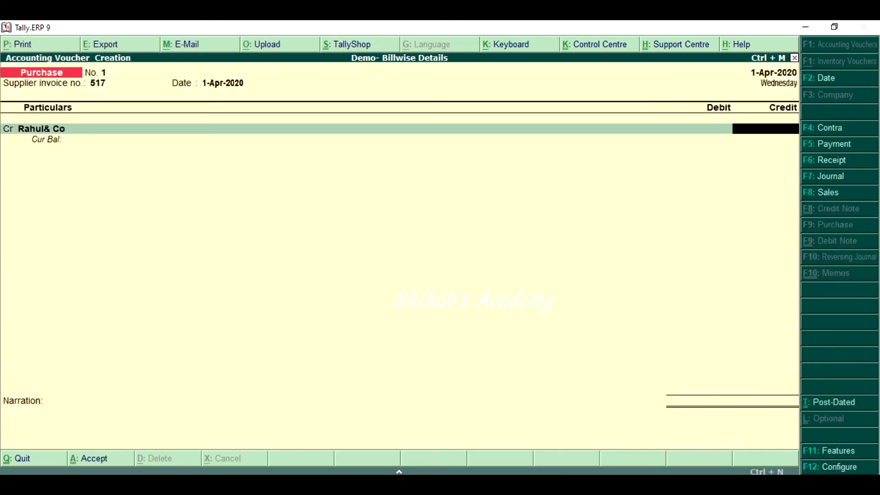
pyautogui.write('30000')
pyautogui.press('Return')
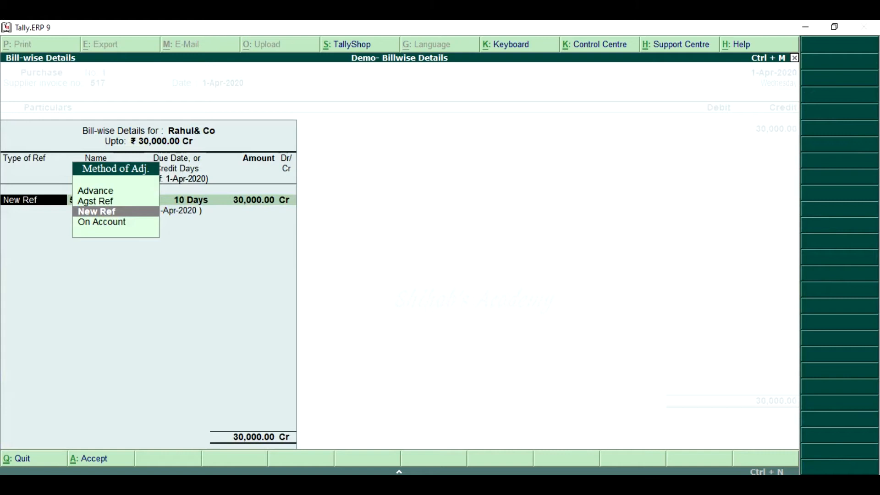
# Allocate the full 30,000 credit to a New Ref bill named 517 with 10 days' credit
pyautogui.press('Return')
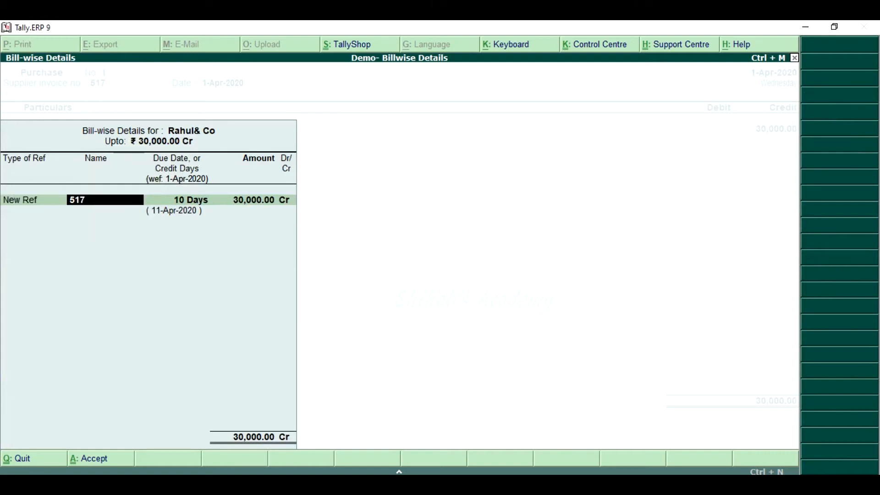
pyautogui.press('Return')
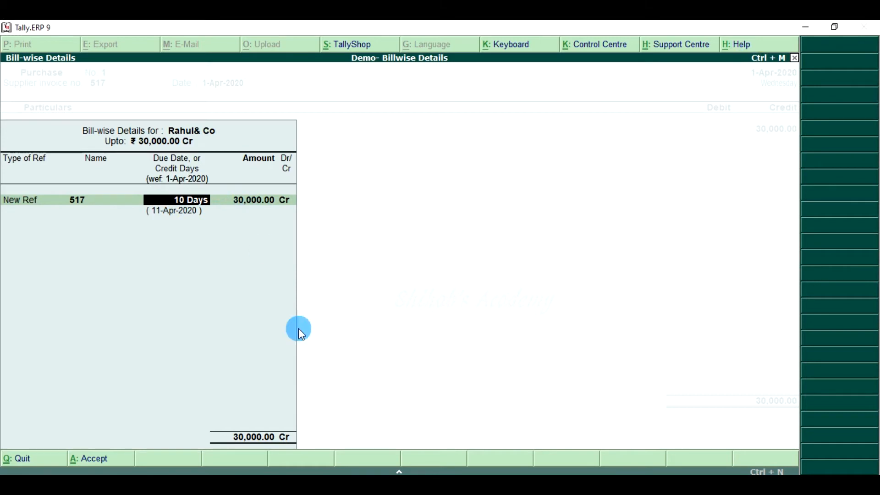
pyautogui.press('Return')
pyautogui.press('Return')
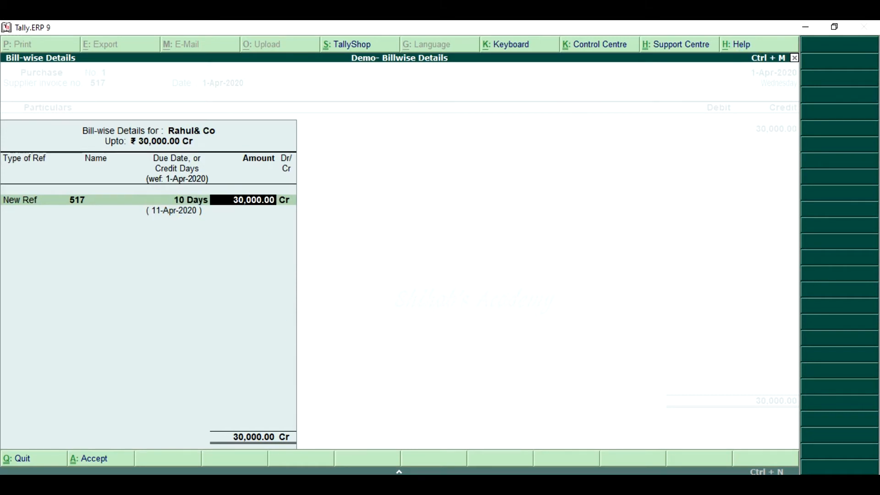
pyautogui.press('Return')
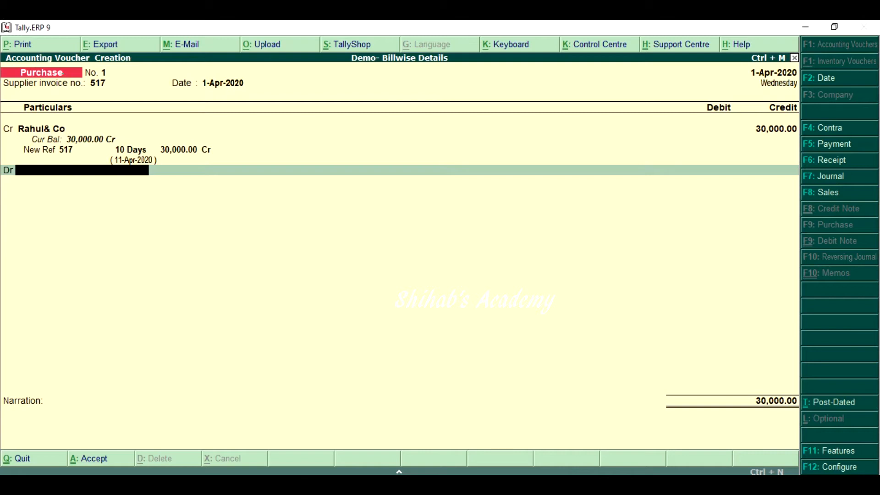
# Create a ledger named Purchase under Purchase Accounts for the voucher's debit line, with ledger type Not Applicable
pyautogui.hotkey('alt', 'c')
pyautogui.write('urchase')
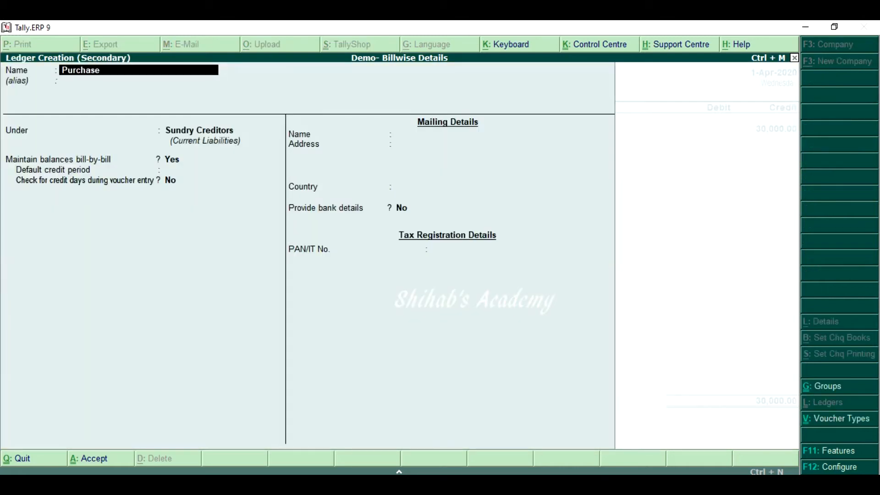
pyautogui.press('Return')
pyautogui.press('Return')
pyautogui.write('Pu')
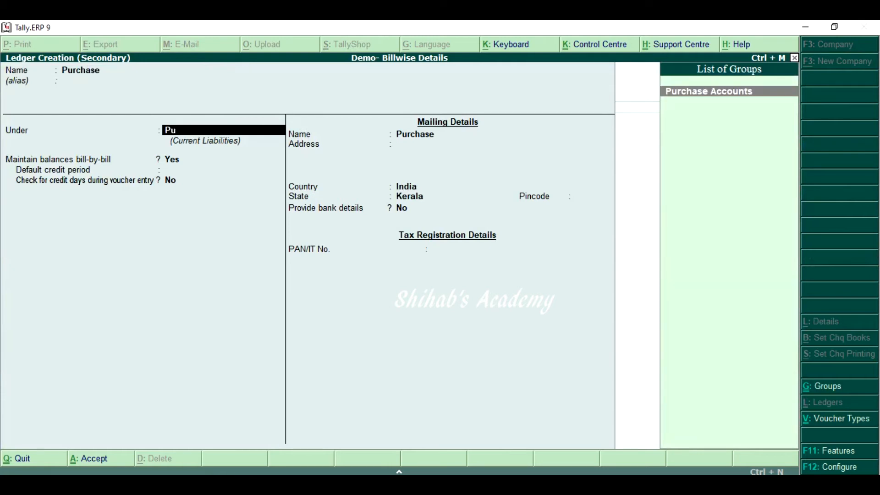
pyautogui.press('Return')
pyautogui.press('Return')
pyautogui.press('Return')
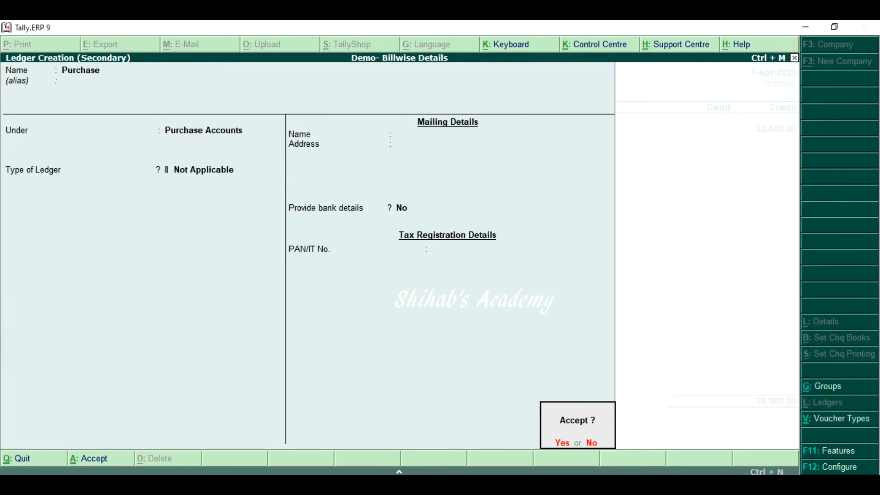
pyautogui.press('Return')
pyautogui.press('Return')
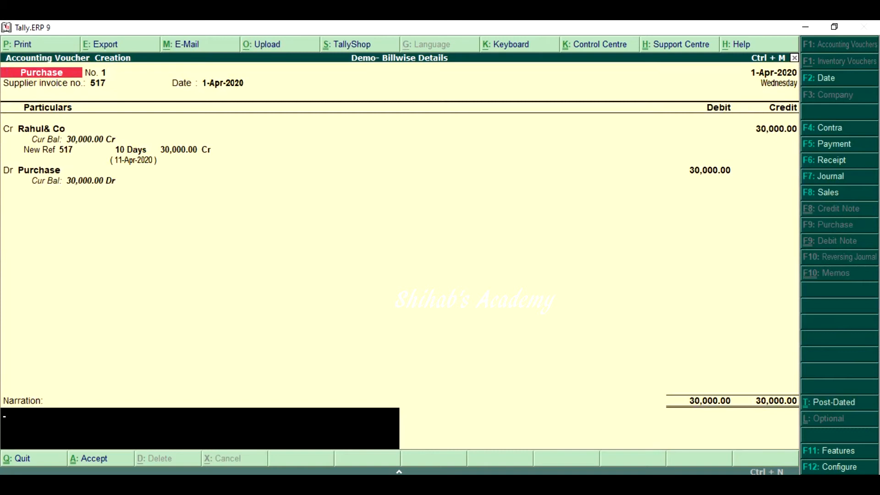
# Debit Purchase with 30,000, leave the narration blank, and save the purchase voucher
pyautogui.press('Return')
pyautogui.press('Return')
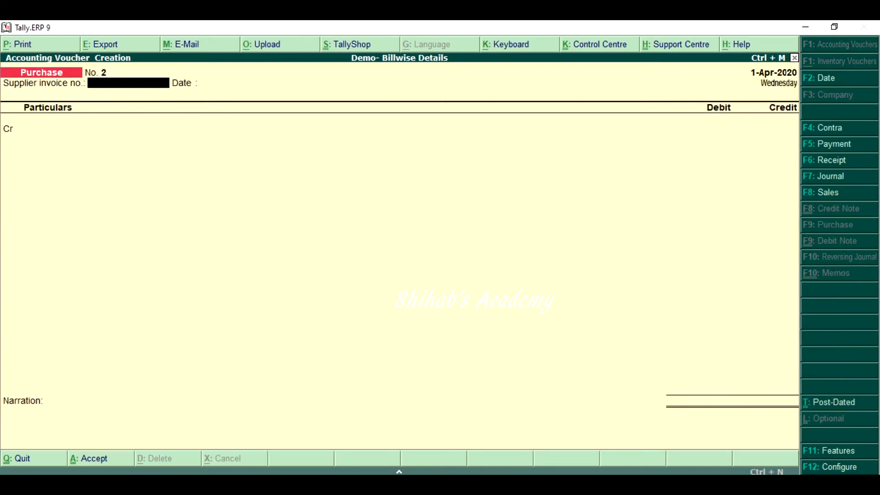
# Enter supplier invoice number D-1108 on the new purchase voucher and keep the invoice date 1-Apr-2020
pyautogui.write('D-1108')
pyautogui.press('Return')
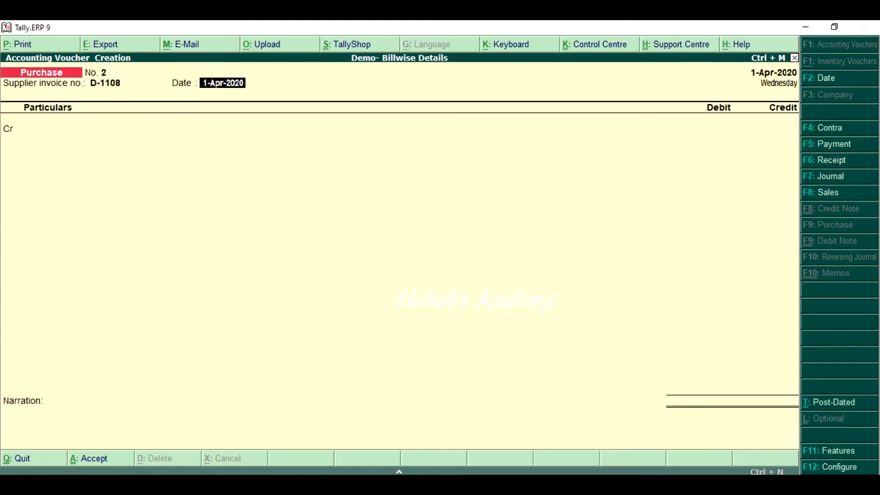
pyautogui.press('Return')
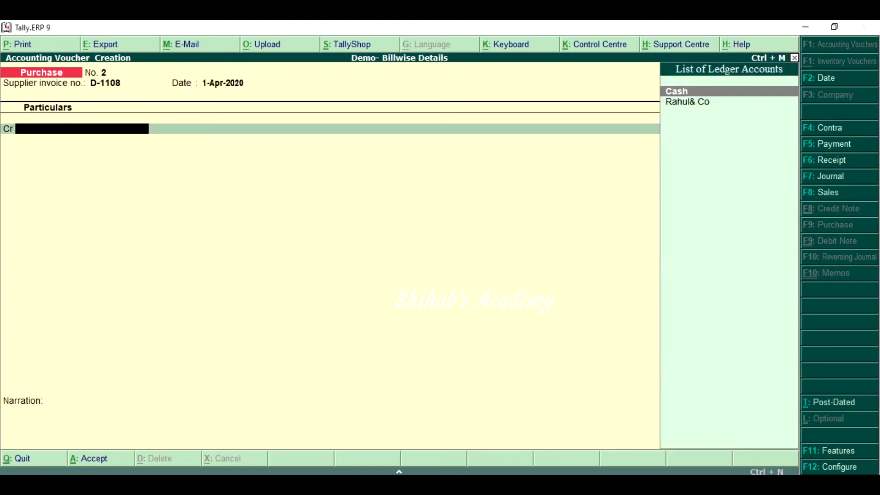
# Start a supplier ledger named David & Co from the voucher's credit line and place it under Sundry Creditors
pyautogui.hotkey('alt', 'c')
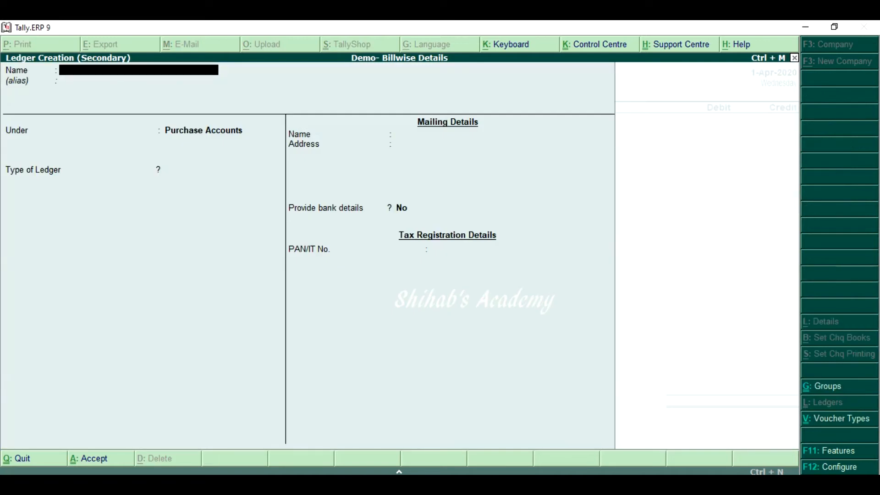
pyautogui.write('Davd')
pyautogui.press('BackSpace')
pyautogui.write('id & Co')
pyautogui.press('Return')
pyautogui.press('Return')
pyautogui.write('Su')
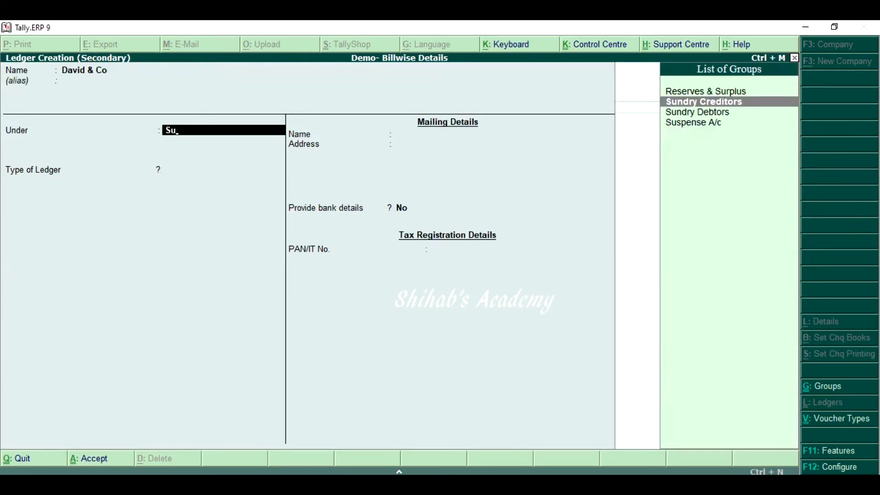
pyautogui.press('Return')
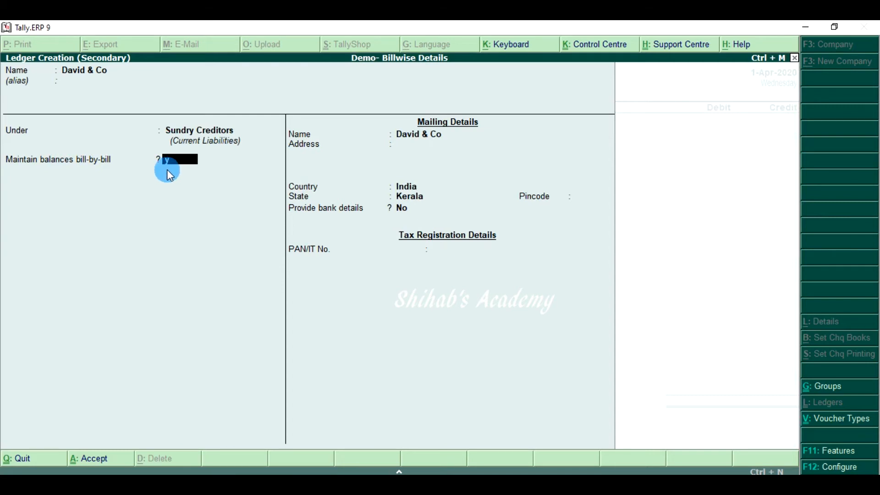
# Maintain David & Co's balances bill-by-bill with a default credit period of 10 days and no credit-day check during voucher entry
pyautogui.write('y')
pyautogui.press('Return')
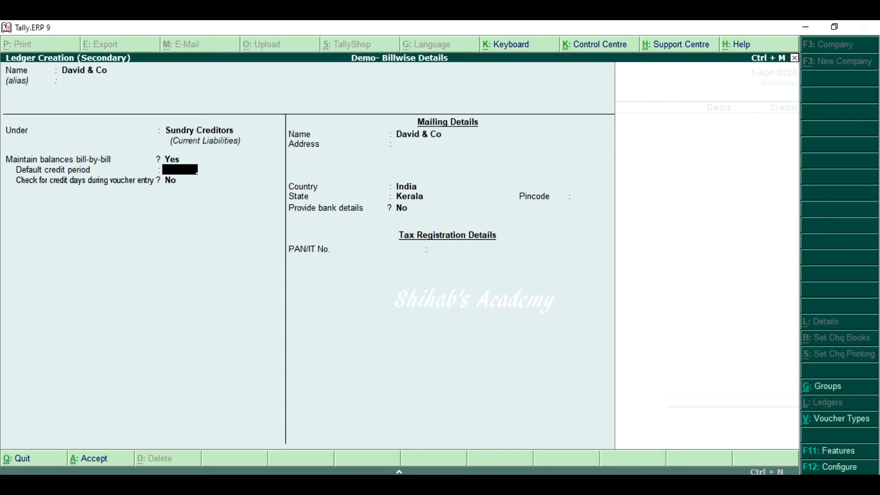
pyautogui.write('10')
pyautogui.press('Return')
pyautogui.press('Return')
pyautogui.press('Return')
# Enter the supplier's address, keep the state Kerala and bank details set to No, and save the David & Co ledger
pyautogui.write('Aluva')
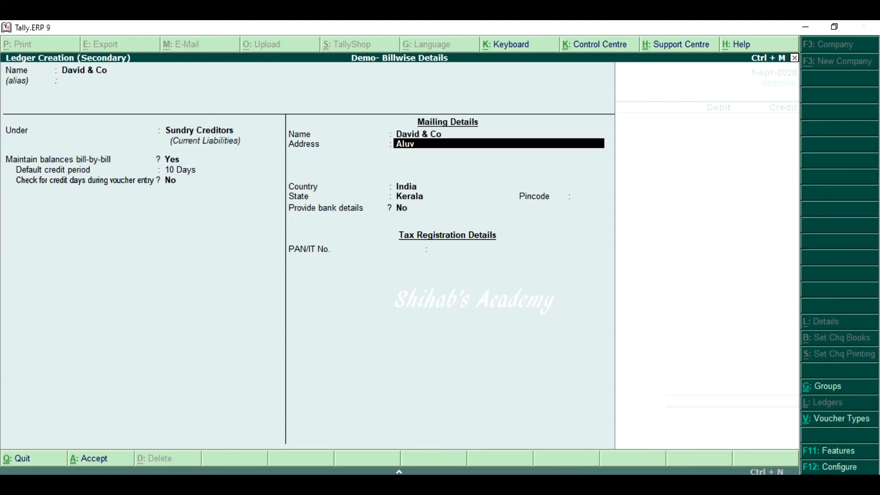
pyautogui.press('Return')
pyautogui.press('Return')
pyautogui.press('Return')
pyautogui.press('Return')
pyautogui.press('Return')
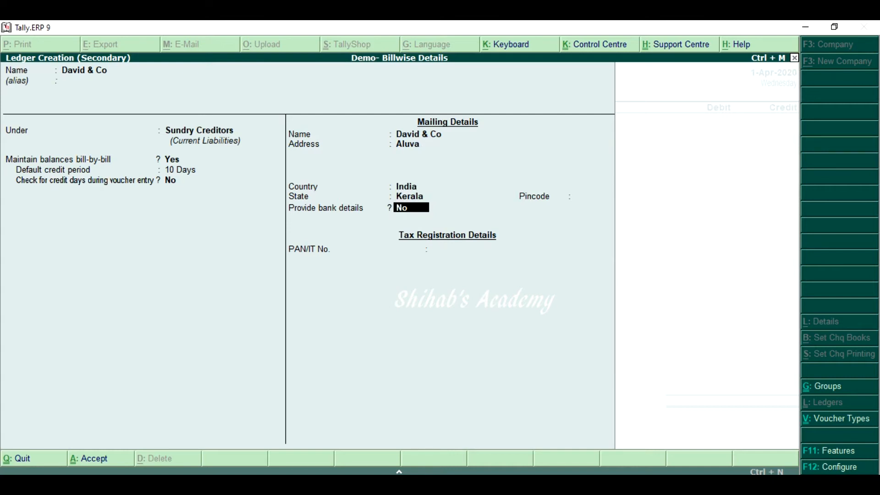
pyautogui.press('Return')
pyautogui.press('Return')
# Accept the supplier's party details and credit David & Co with 25,000 in the purchase voucher
pyautogui.press('Return')
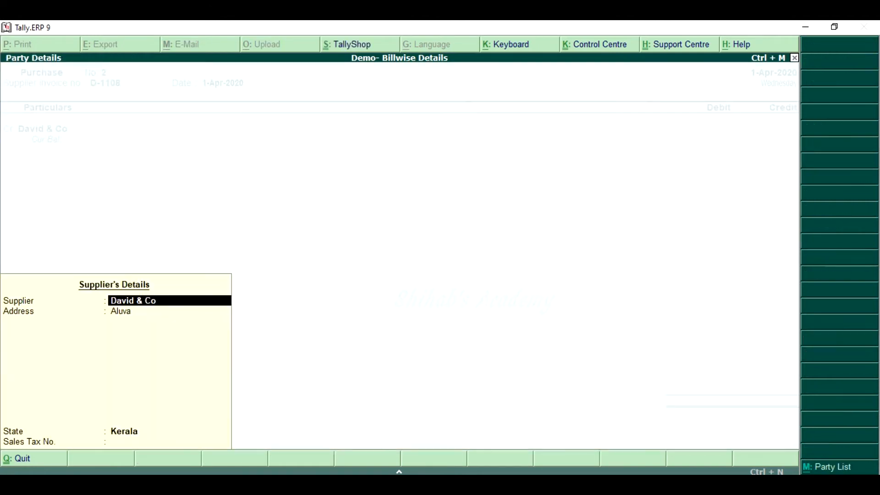
pyautogui.press('Return')
pyautogui.press('Return')
pyautogui.press('Return')
pyautogui.press('Return')
pyautogui.press('Return')
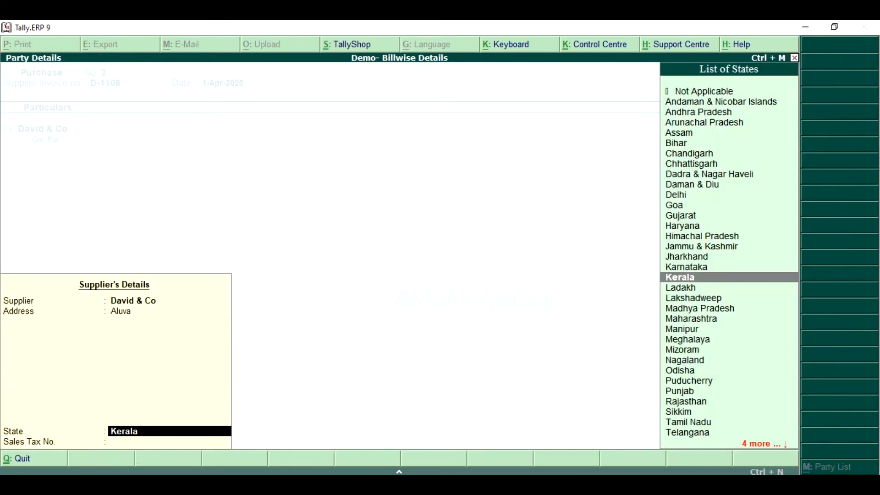
pyautogui.write('25000')
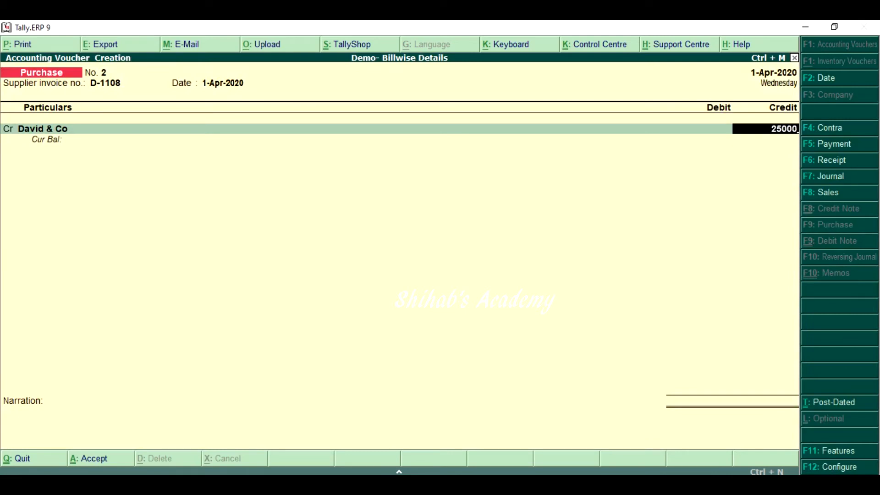
pyautogui.press('Return')
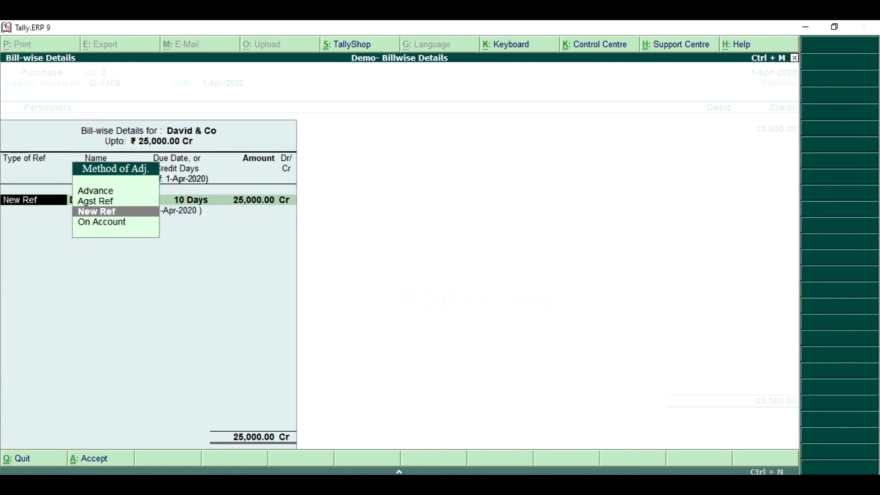
# Allocate the full 25,000 credit to a New Ref bill named D-1108 with 10 days' credit
pyautogui.press('Return')
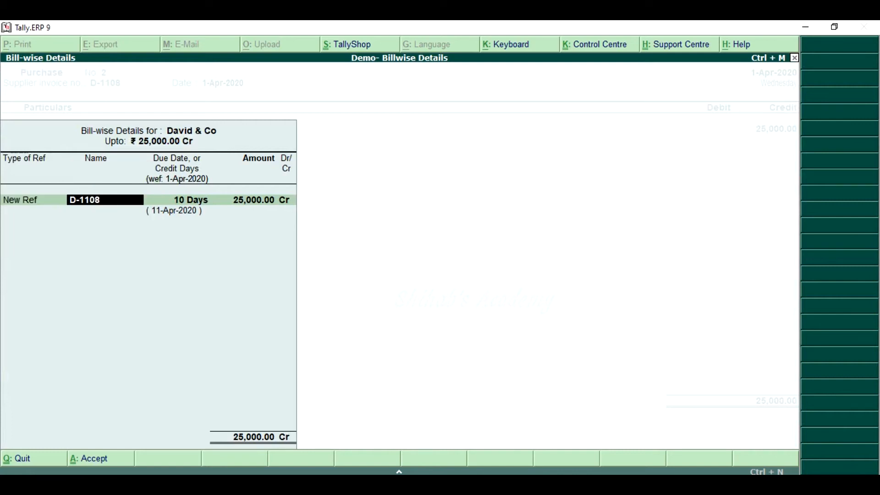
pyautogui.press('Return')
pyautogui.press('Return')
pyautogui.press('Return')
pyautogui.press('Return')
# Debit Purchase with 25,000, leave the narration blank, and save the purchase voucher
pyautogui.press('Return')
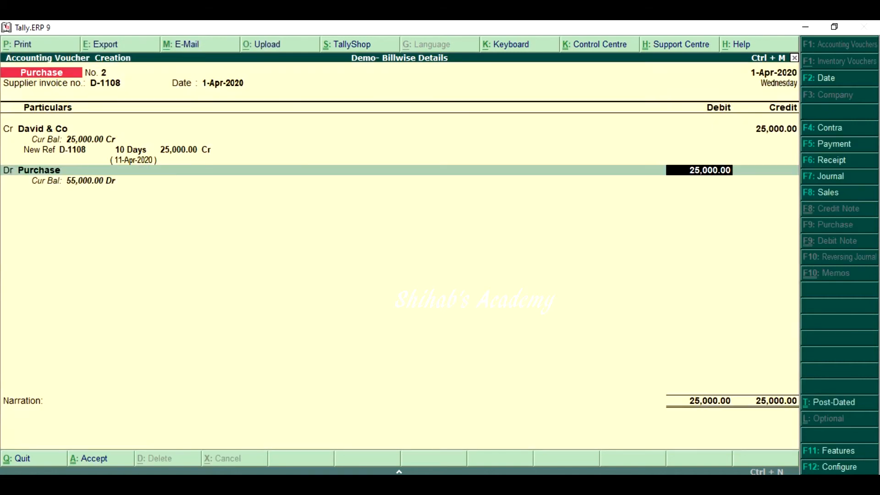
pyautogui.press('Return')
pyautogui.press('Return')
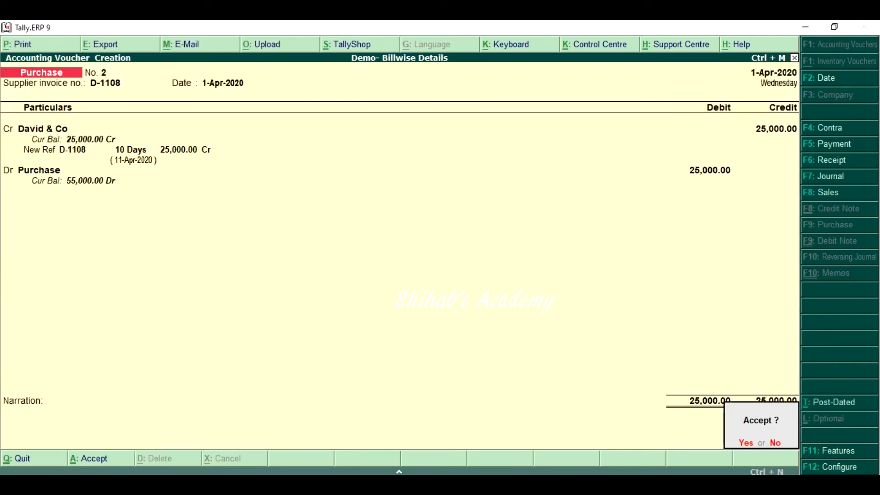
# Leave voucher entry and check the Purchase ledger in the detailed Profit & Loss account
pyautogui.press('Return')
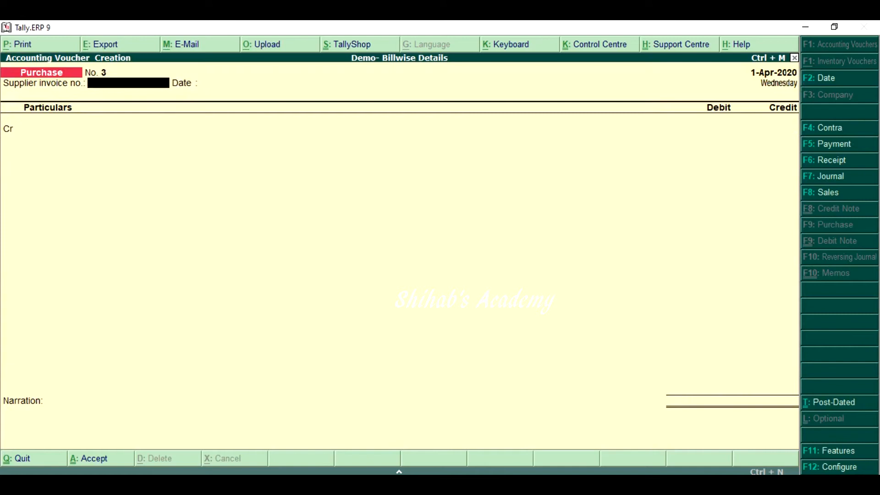
pyautogui.press('Escape')
pyautogui.press('Return')
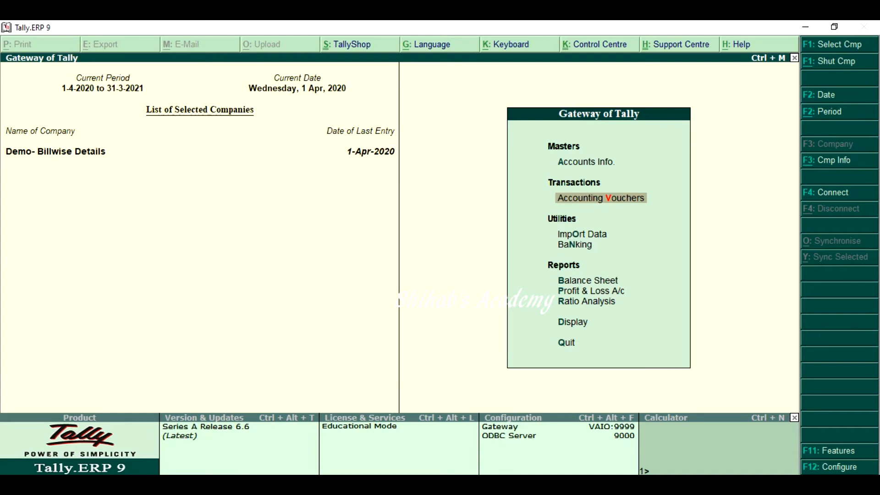
pyautogui.press('p')
pyautogui.hotkey('alt', 'F1')
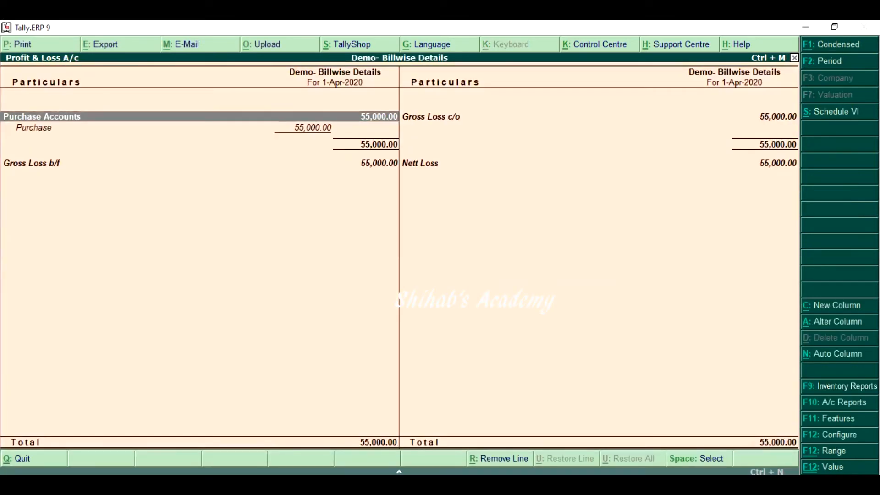
pyautogui.press('Down')
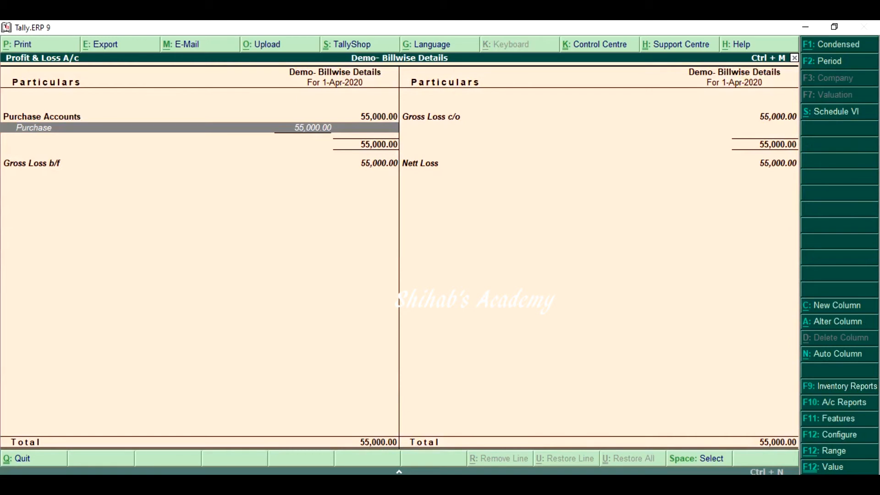
pyautogui.press('Escape')
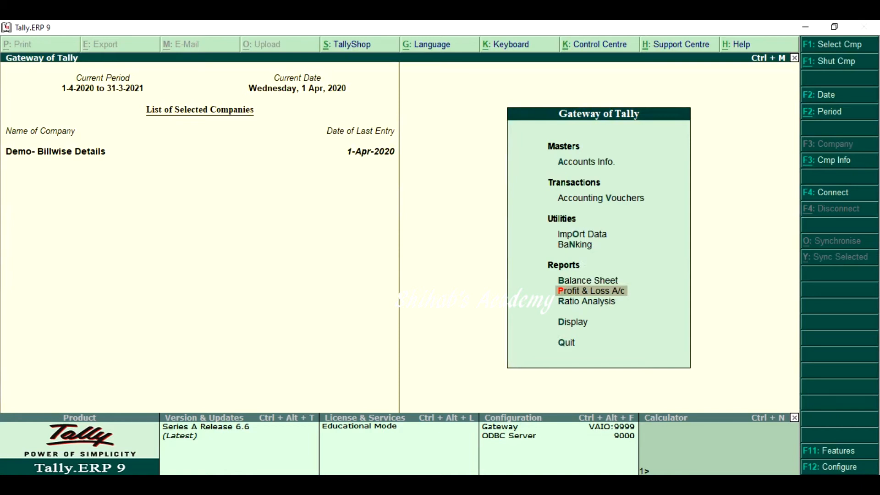
# Examine the outstanding payables in the Statements of Accounts for both suppliers' pending bills
pyautogui.press('Down')
pyautogui.press('Down')
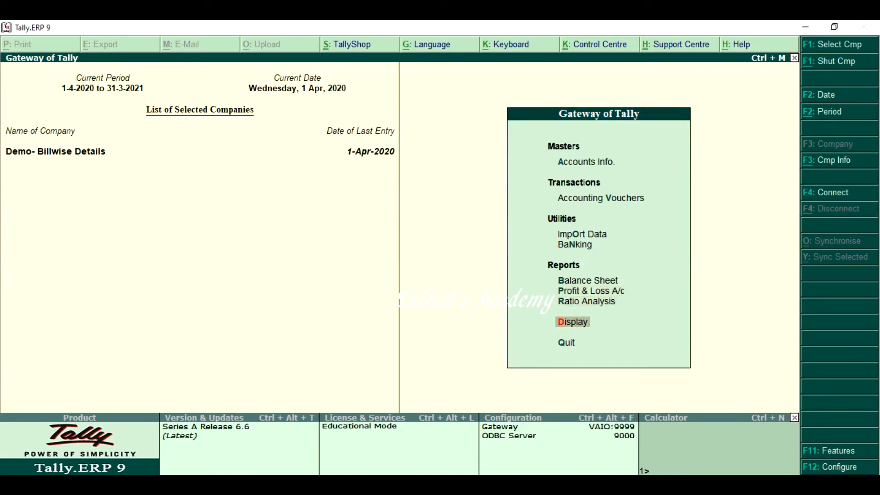
pyautogui.press('Return')
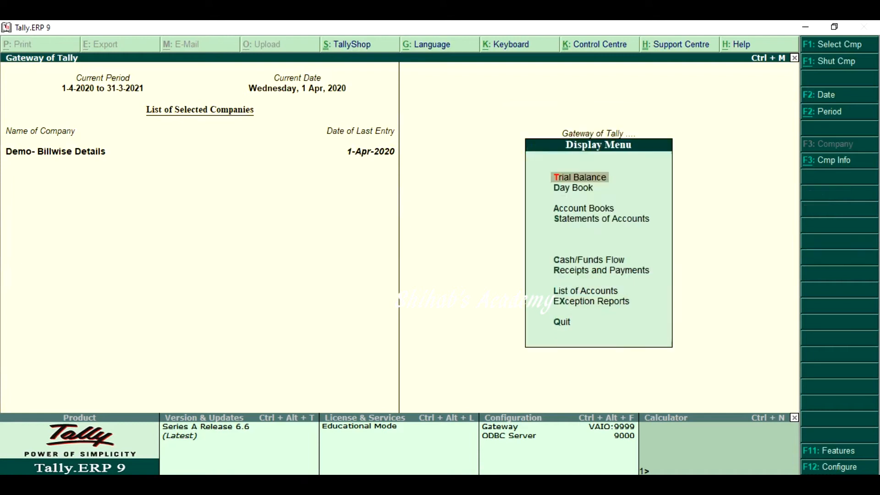
pyautogui.press('Down')
pyautogui.press('Down')
pyautogui.press('Down')
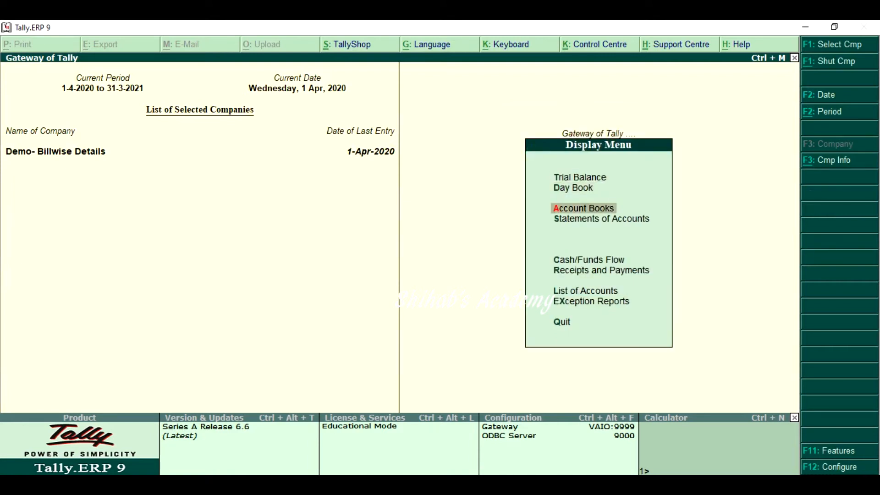
pyautogui.press('Return')
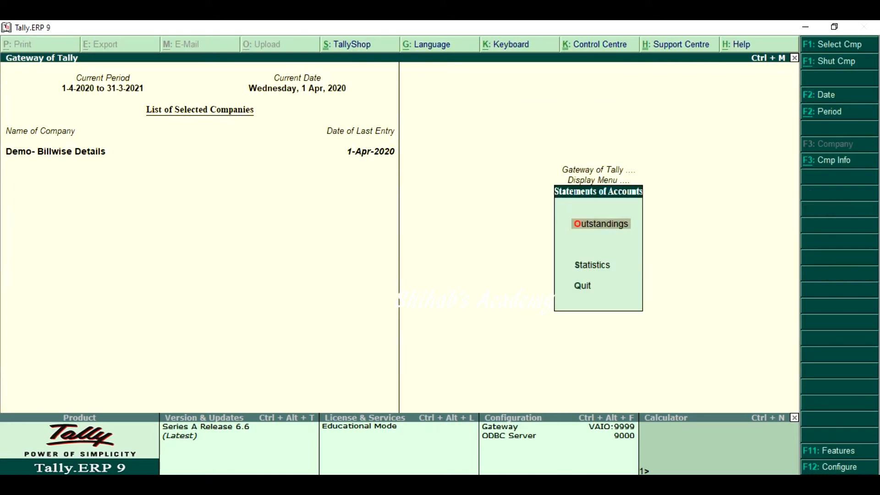
pyautogui.press('Return')
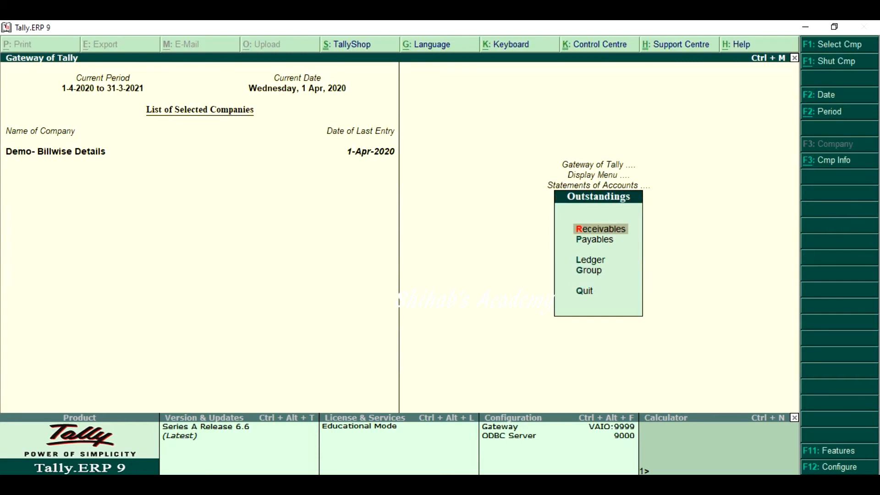
pyautogui.press('Down')
pyautogui.press('Return')
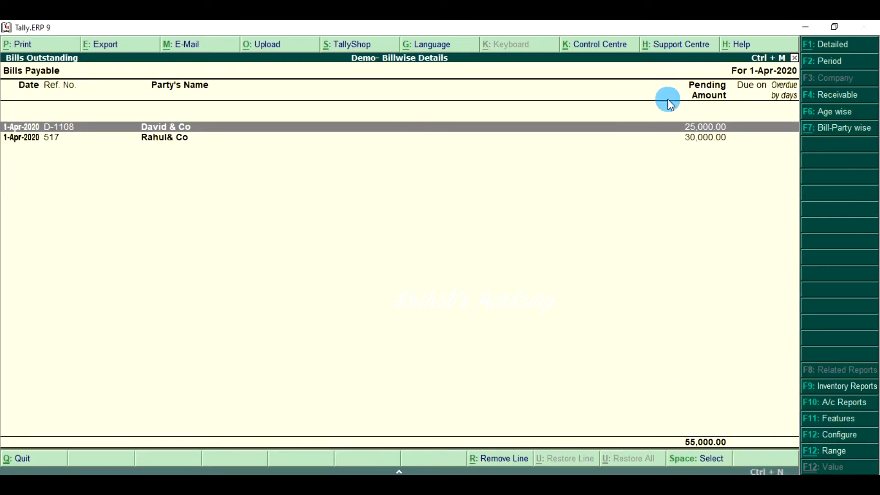
pyautogui.click(710, 146)
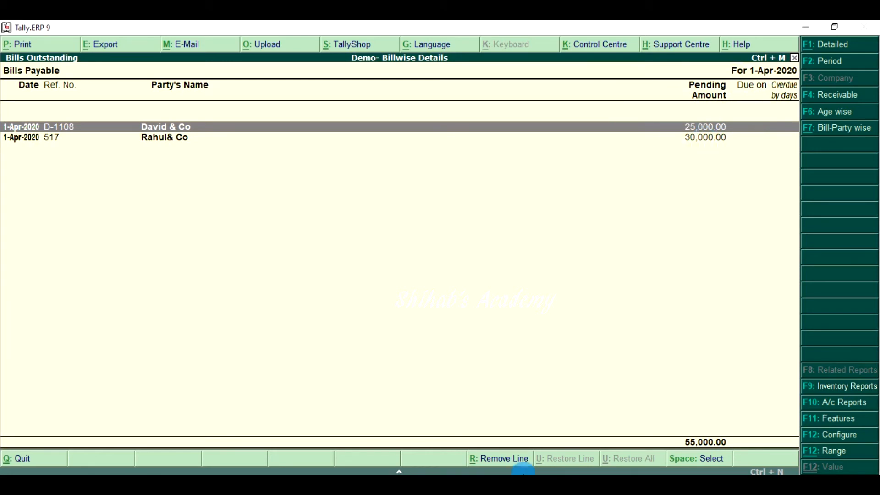
# Leave the outstanding bills and review the purchase figures in the detailed Profit & Loss account again
pyautogui.press('Escape')
pyautogui.press('Escape')
pyautogui.press('Escape')
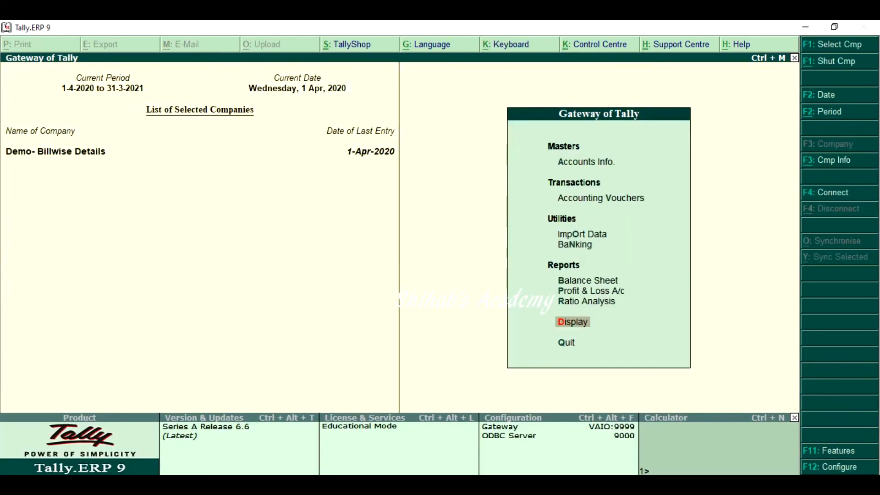
pyautogui.press('p')
pyautogui.hotkey('alt', 'F1')
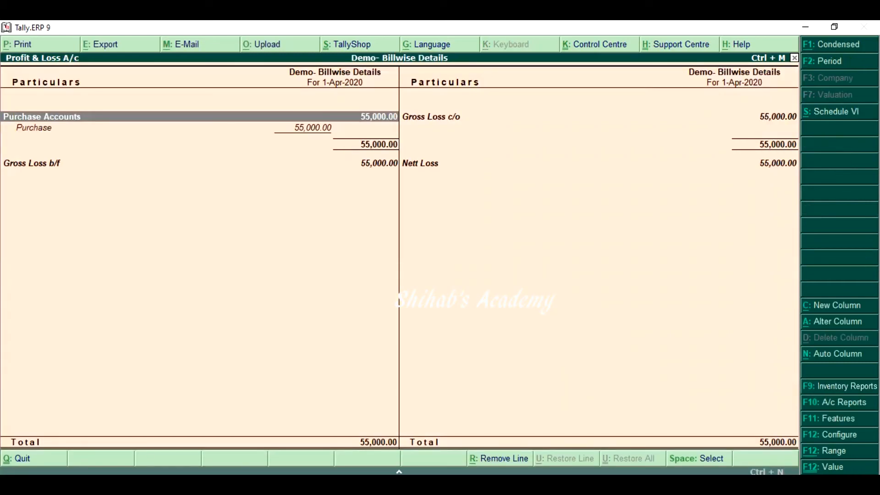
pyautogui.press('Down')
pyautogui.press('Escape')
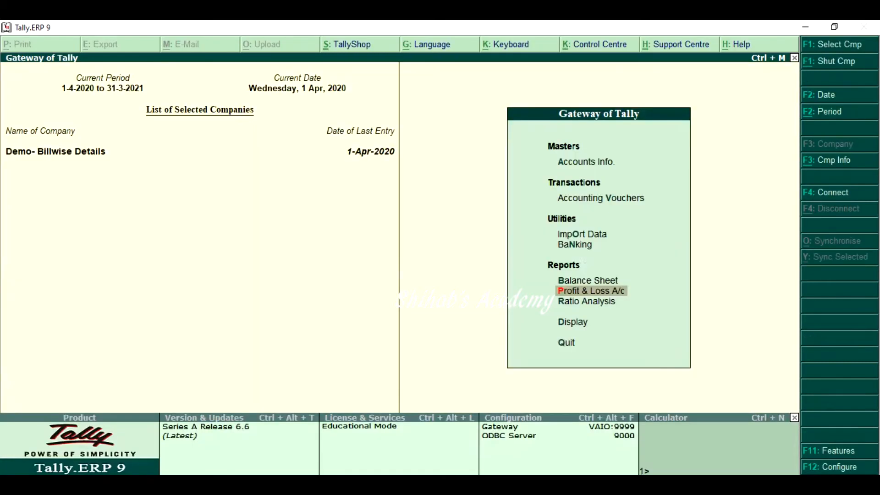
# Examine the Sundry Creditors group summary from the Balance Sheet, and return to the Gateway of Tally
pyautogui.press('Up')
pyautogui.press('Return')
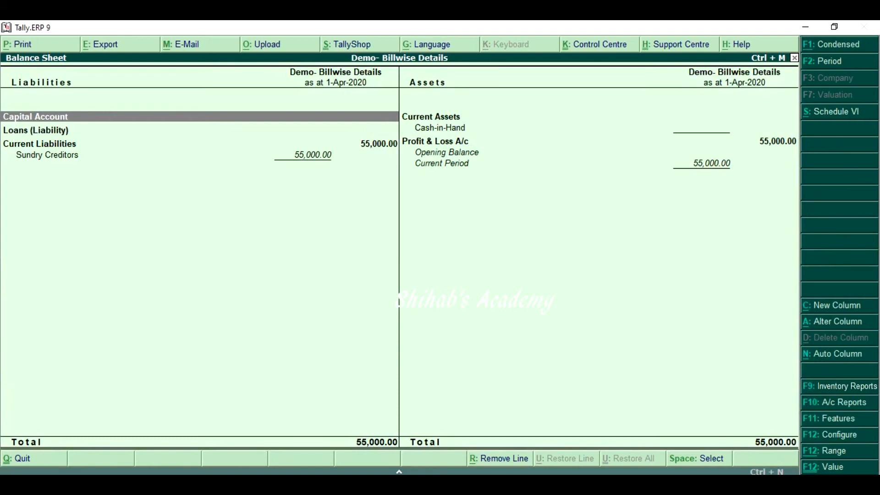
pyautogui.press('Down')
pyautogui.press('Down')
pyautogui.press('Down')
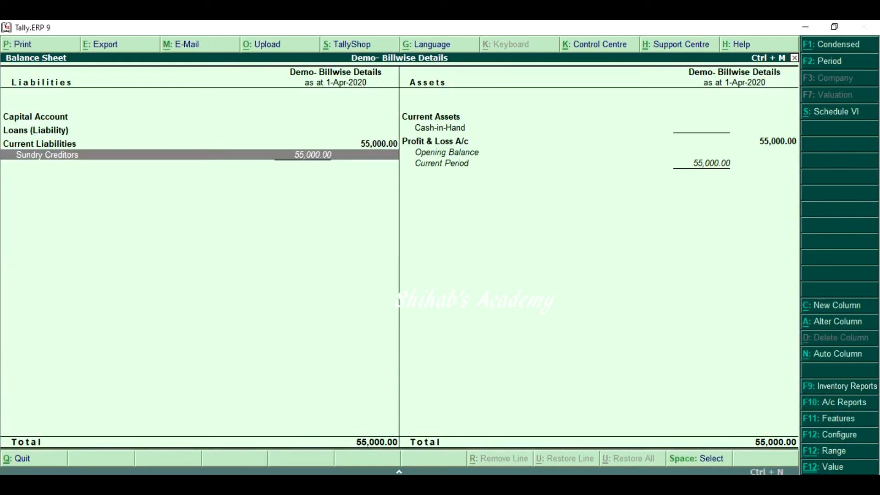
pyautogui.press('Return')
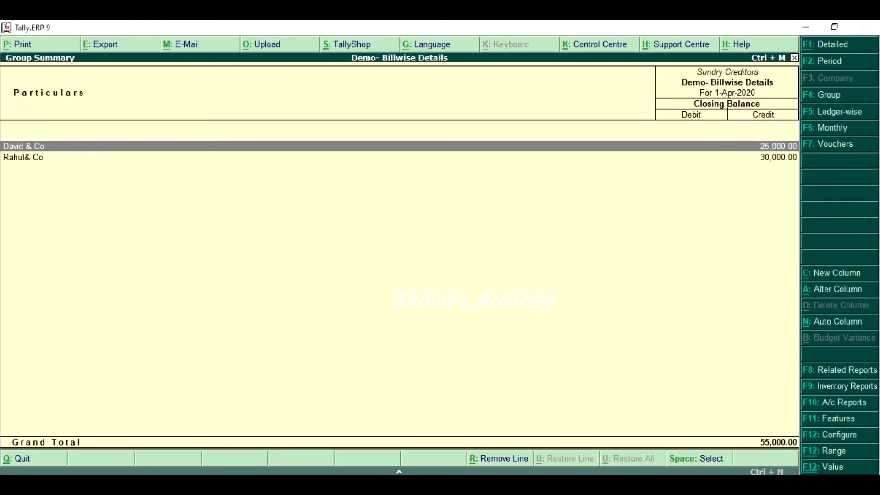
pyautogui.press('Escape')
pyautogui.press('Escape')
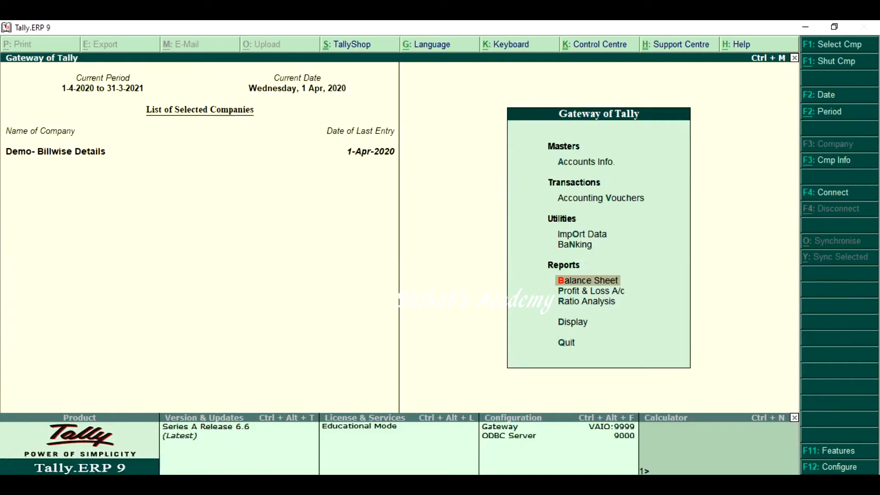
# Examine the pending supplier bills in the outstanding payables statement, and return to the Gateway of Tally
pyautogui.press('d')
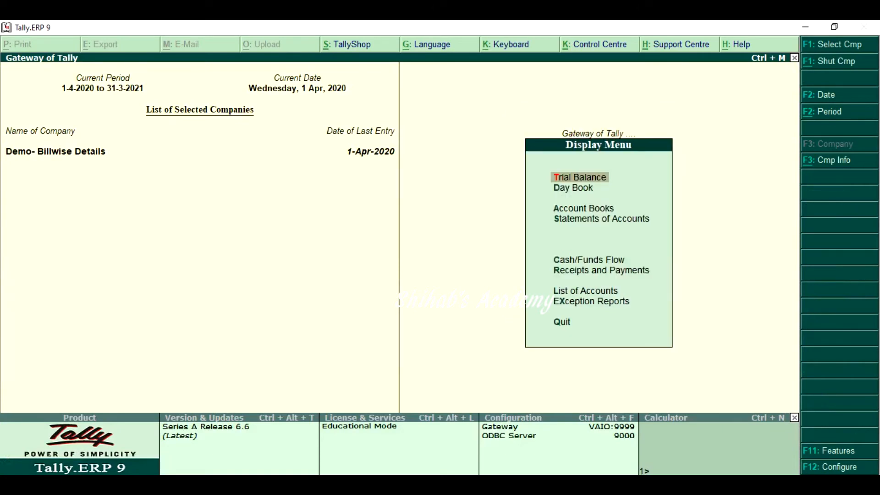
pyautogui.press('s')
pyautogui.press('o')
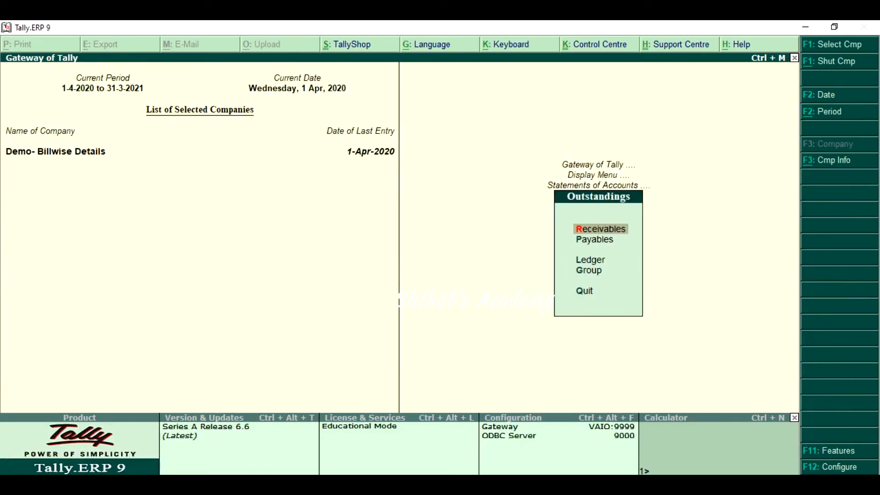
pyautogui.press('p')
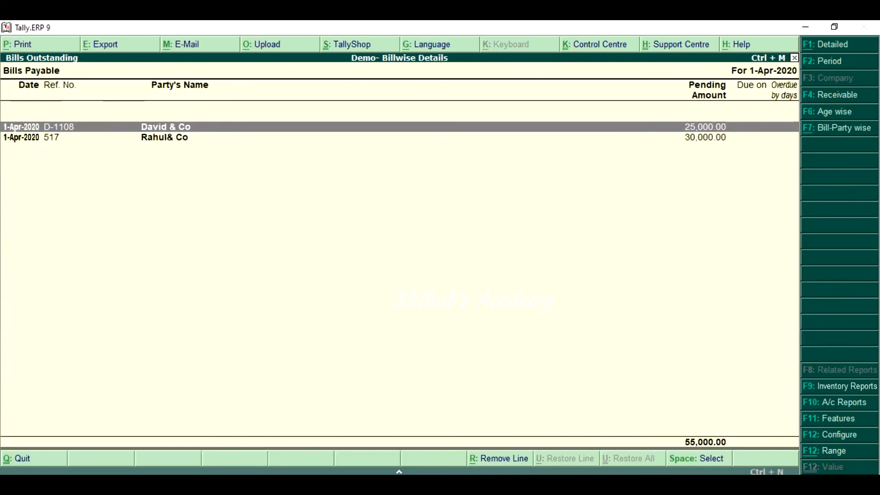
pyautogui.press('Down')
pyautogui.press('Up')
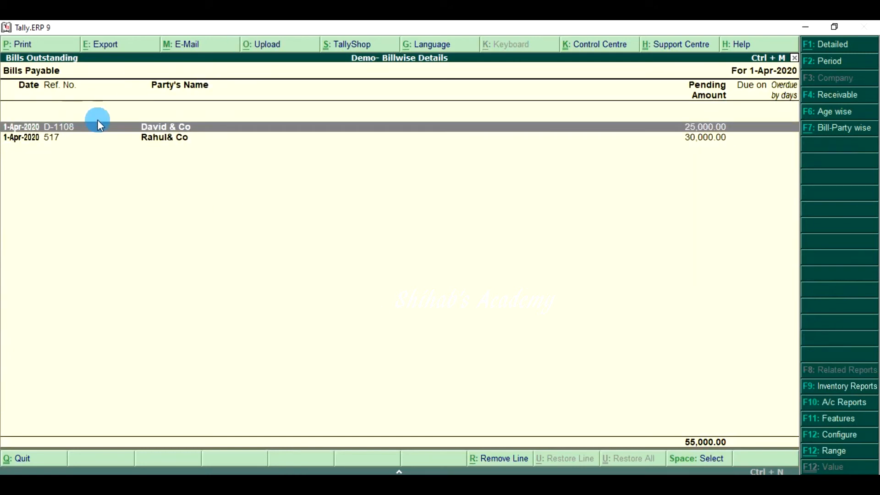
pyautogui.click(77, 132)
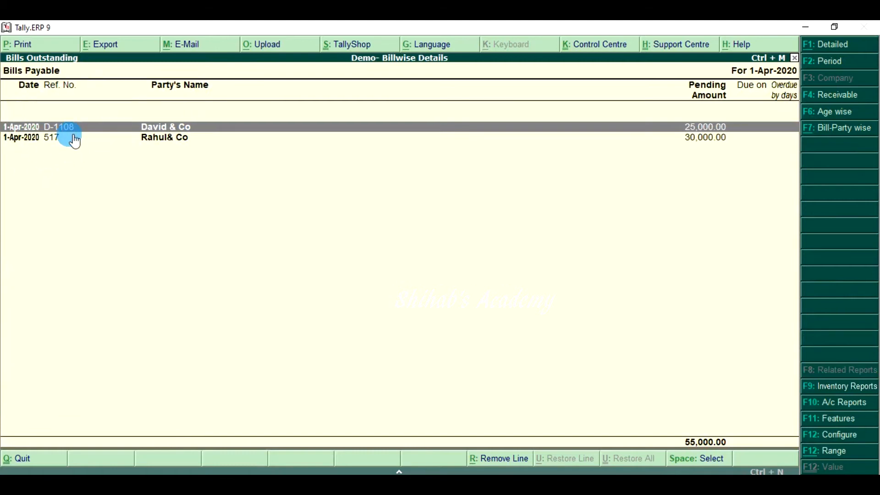
pyautogui.press('Escape')
pyautogui.press('Escape')
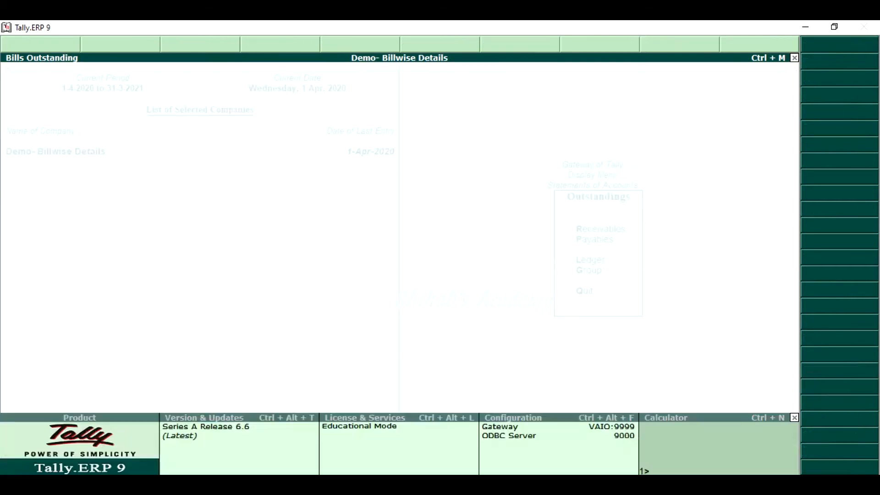
pyautogui.press('Escape')
pyautogui.press('Escape')
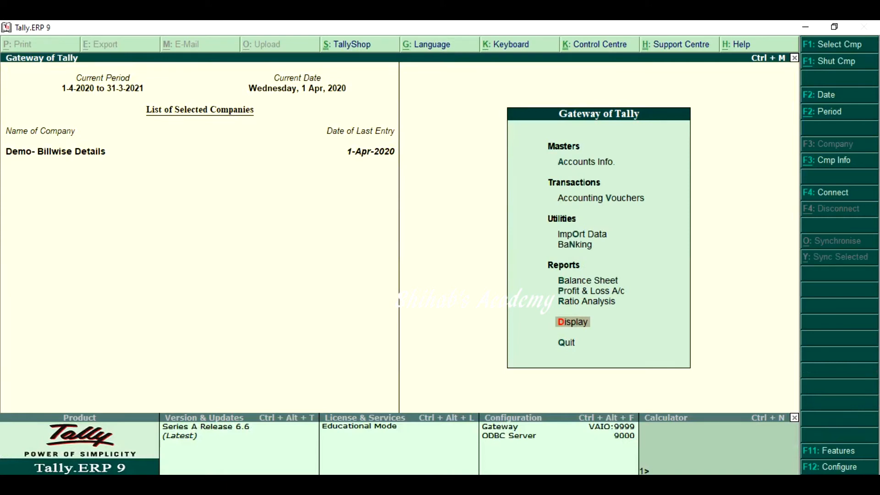
# Start a sales voucher and, from its debit line, a new ledger named Satheesh & Co under Sundry Debtors
pyautogui.press('v')
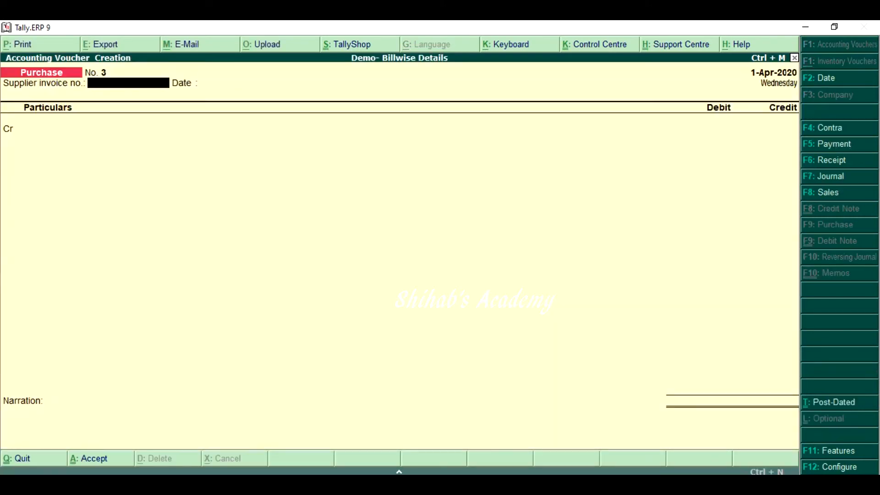
pyautogui.press('F8')
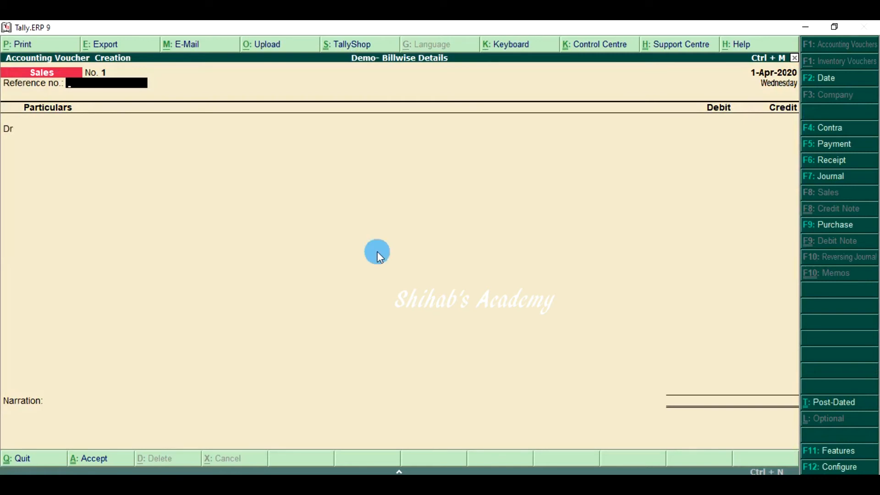
pyautogui.press('ctrl')
pyautogui.press('ctrl')
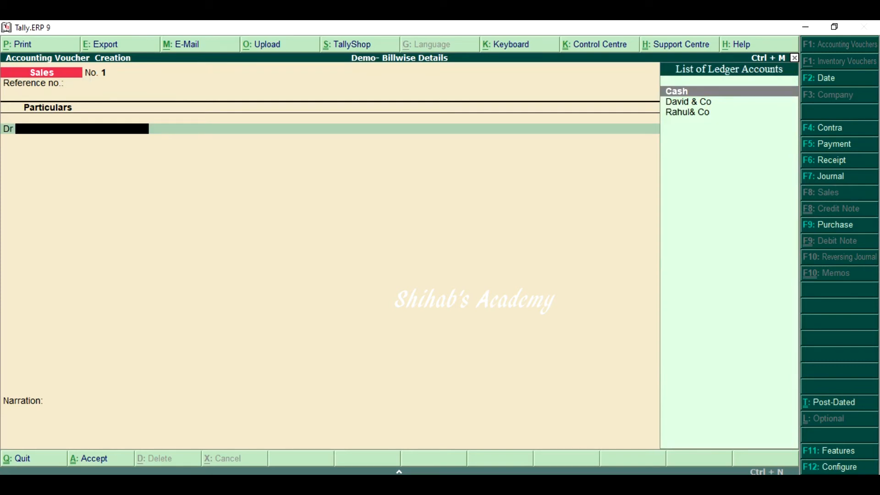
pyautogui.hotkey('alt', 'c')
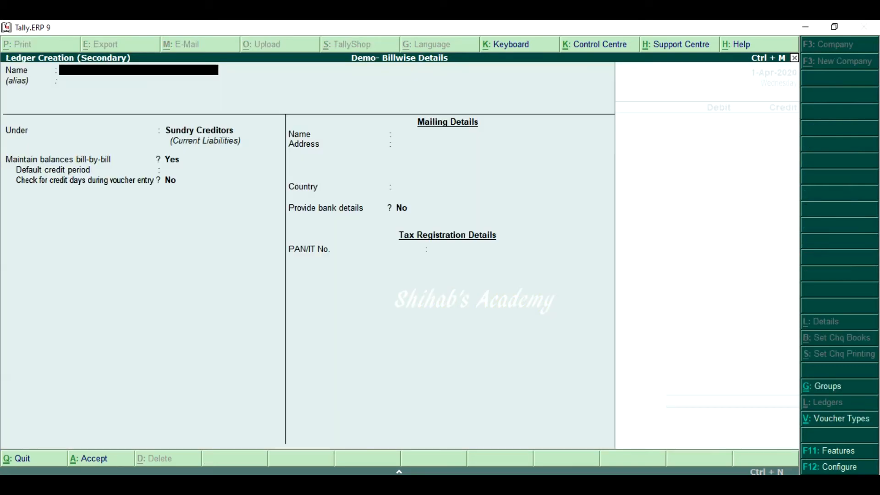
pyautogui.write('Satheesh & Co')
pyautogui.press('Return')
pyautogui.press('Return')
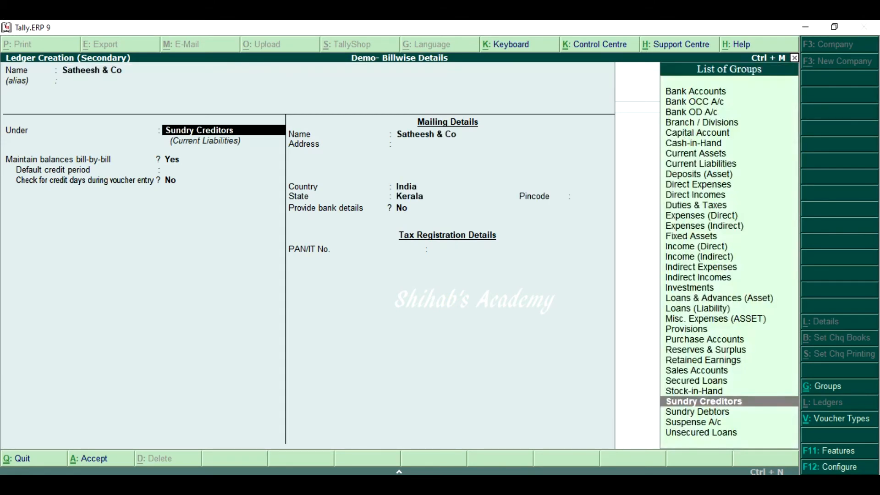
pyautogui.press('Down')
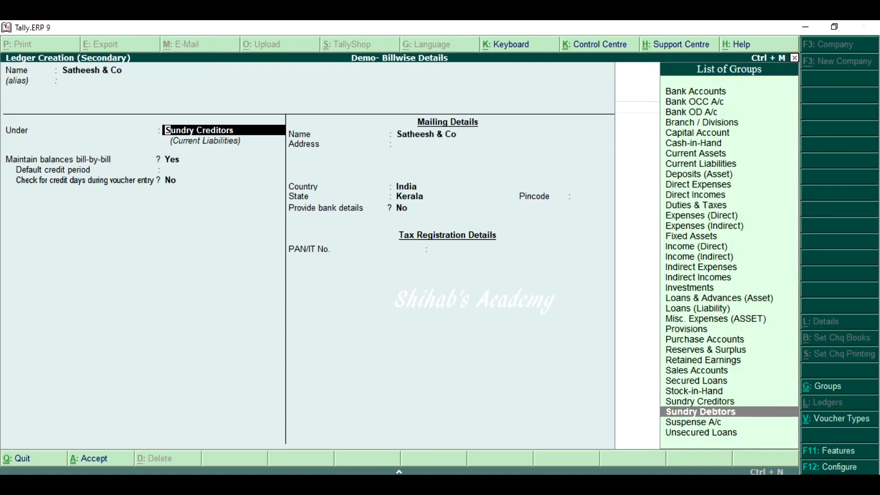
pyautogui.press('Return')
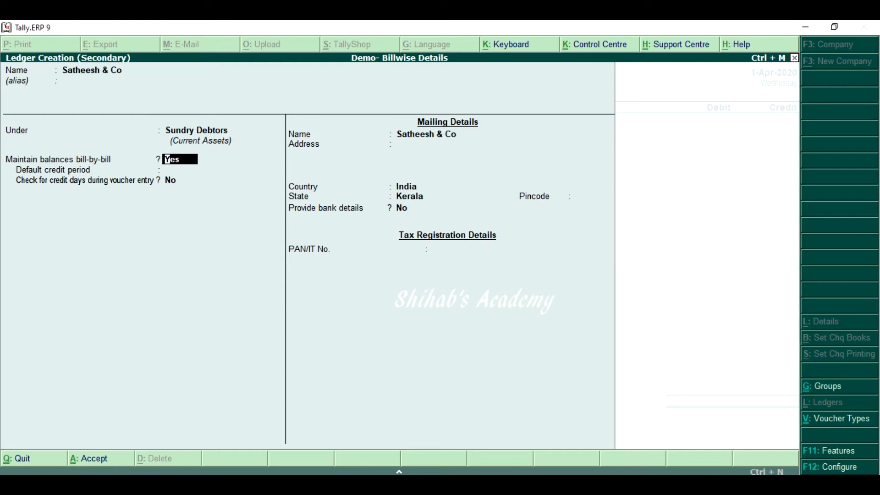
# Keep bill-by-bill balances on for Satheesh & Co, set a default credit period of 10 days, fill in the mailing address and save the ledger
pyautogui.press('Return')
pyautogui.write('10')
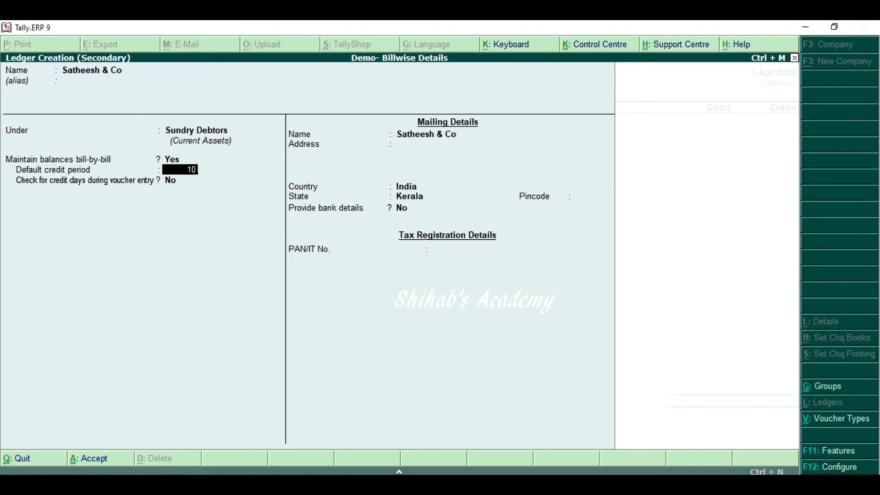
pyautogui.press('Return')
pyautogui.press('Return')
pyautogui.press('Return')
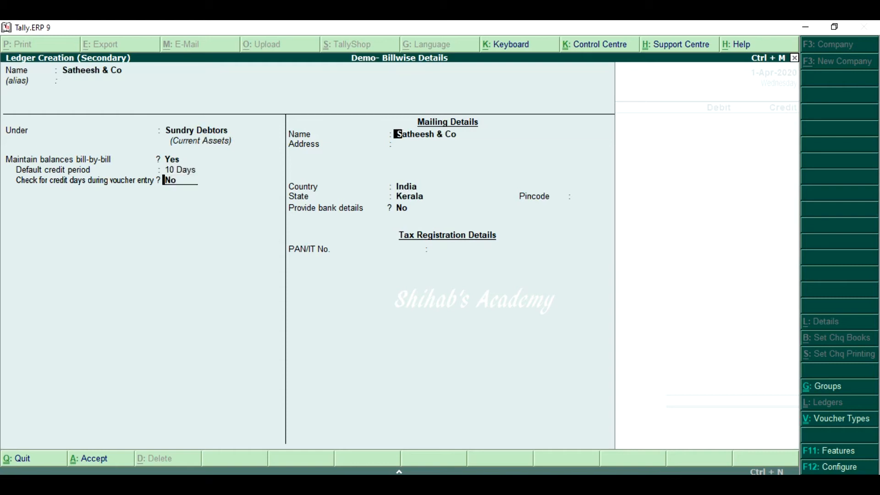
pyautogui.write('Cochin')
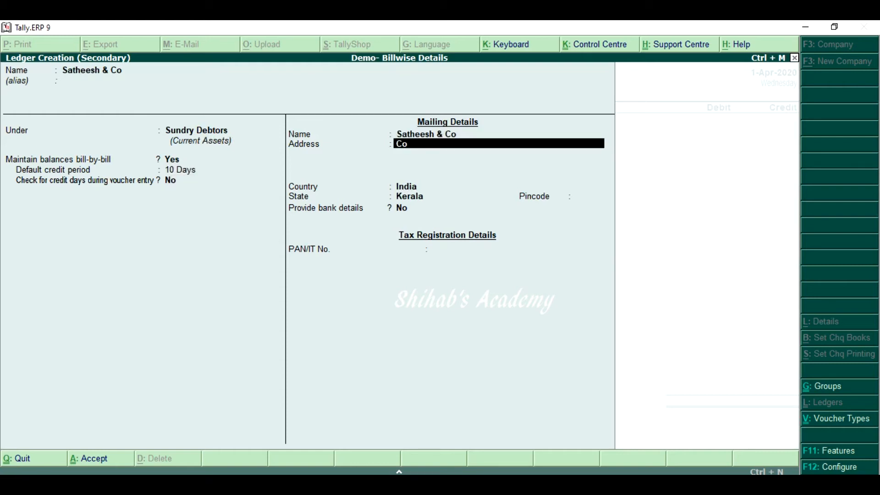
pyautogui.press('Return')
pyautogui.press('Return')
pyautogui.press('Return')
pyautogui.press('Return')
pyautogui.press('Return')
pyautogui.press('Return')
pyautogui.press('Return')
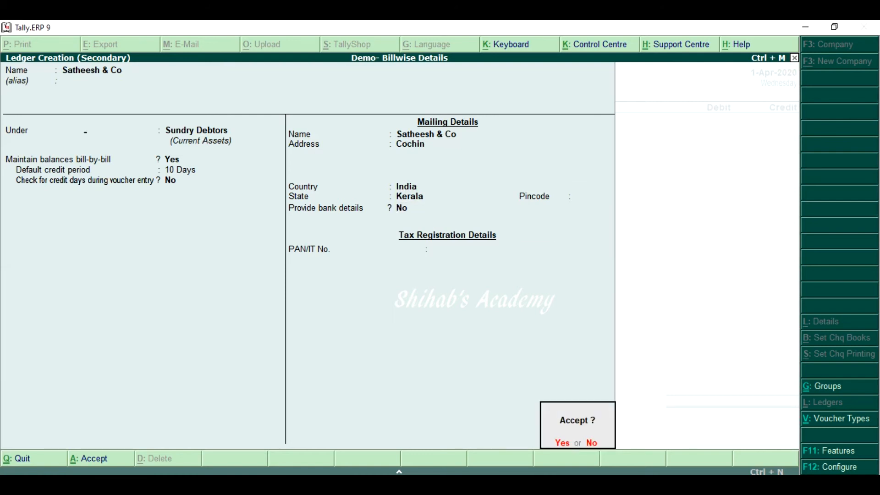
pyautogui.press('Return')
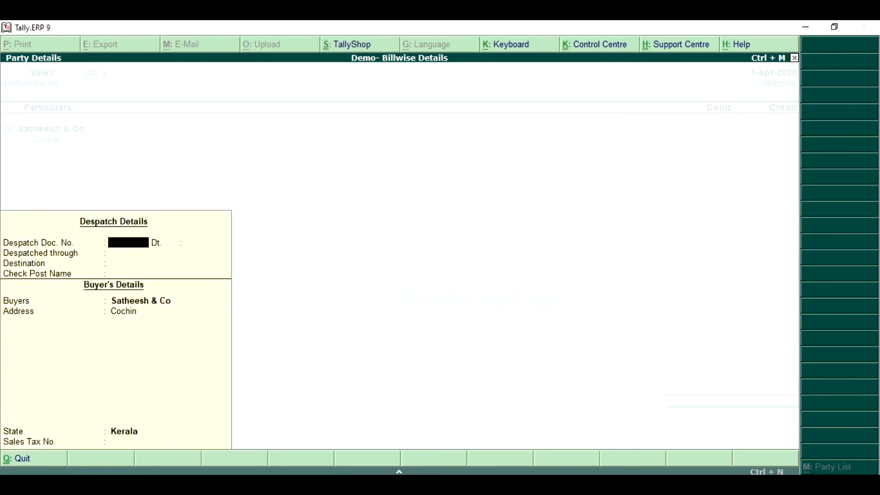
# Leave the despatch details blank and debit Satheesh & Co with 30000 in the sales voucher
pyautogui.press('Return')
pyautogui.press('Return')
pyautogui.press('Return')
pyautogui.press('Return')
pyautogui.press('Return')
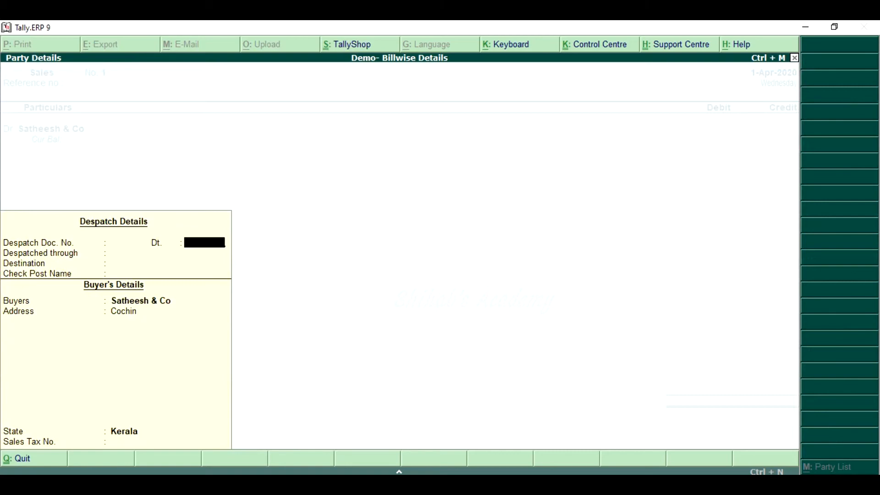
pyautogui.press('Return')
pyautogui.press('Return')
pyautogui.press('Return')
pyautogui.press('Return')
pyautogui.press('Return')
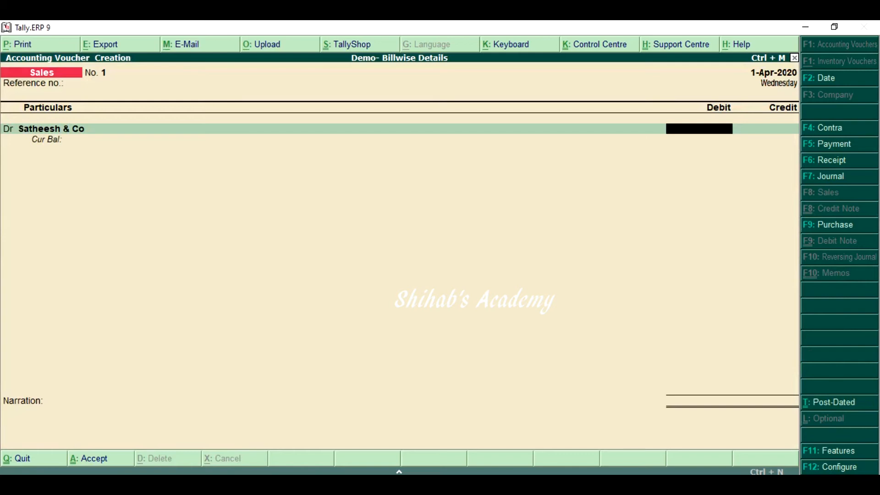
pyautogui.write('30000')
pyautogui.press('Return')
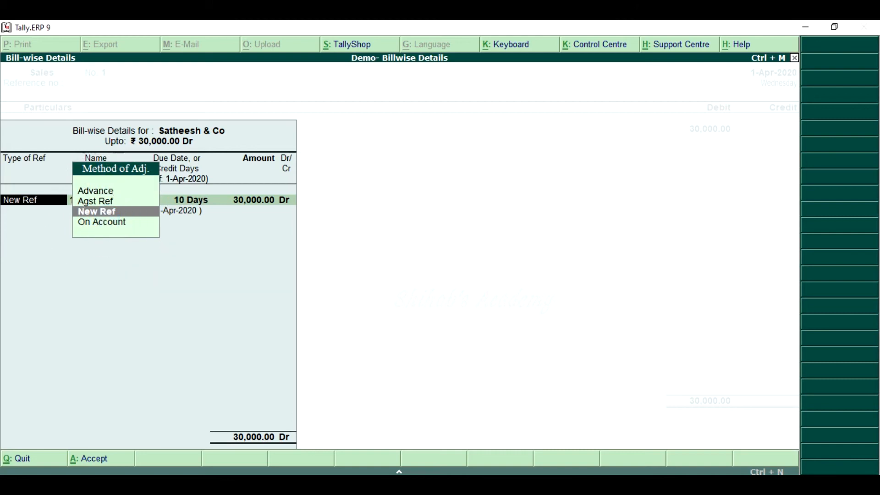
# Allocate the full 30,000 debit to New Ref 1 with a credit period of 10 days
pyautogui.press('Return')
pyautogui.press('Return')
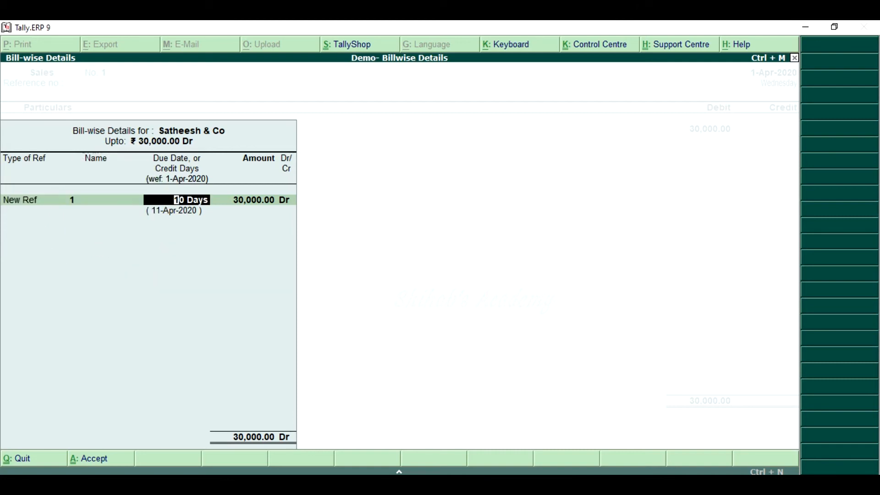
pyautogui.press('Return')
pyautogui.press('Return')
pyautogui.press('Return')
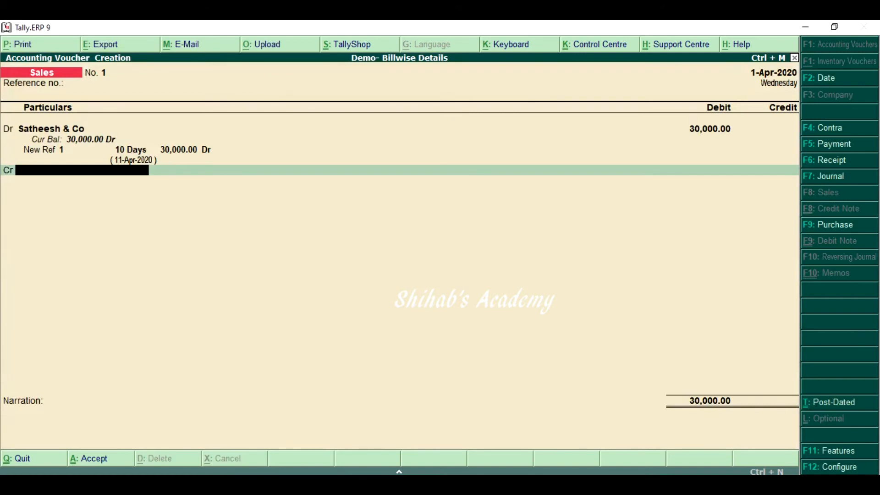
# Create a ledger named Sales under Sales Accounts from the voucher's credit line
pyautogui.hotkey('alt', 'c')
pyautogui.write('Sales')
pyautogui.press('Return')
pyautogui.write('Sa')
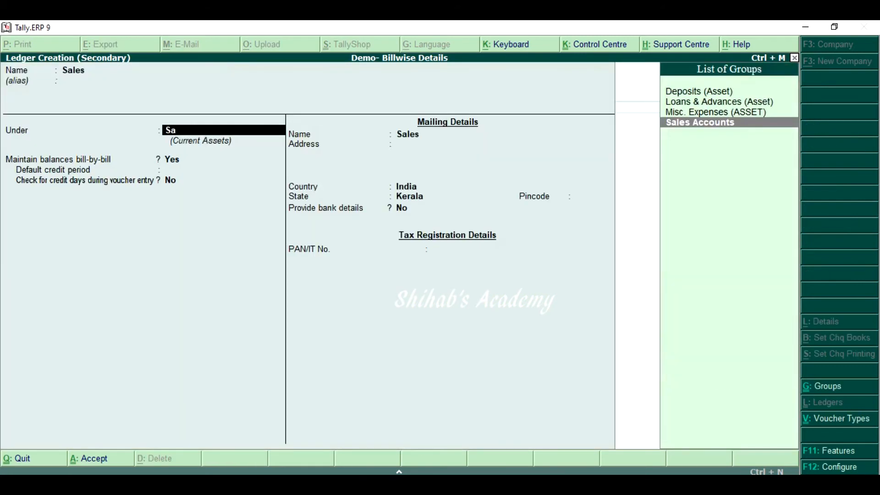
pyautogui.press('Return')
pyautogui.press('Return')
pyautogui.press('Return')
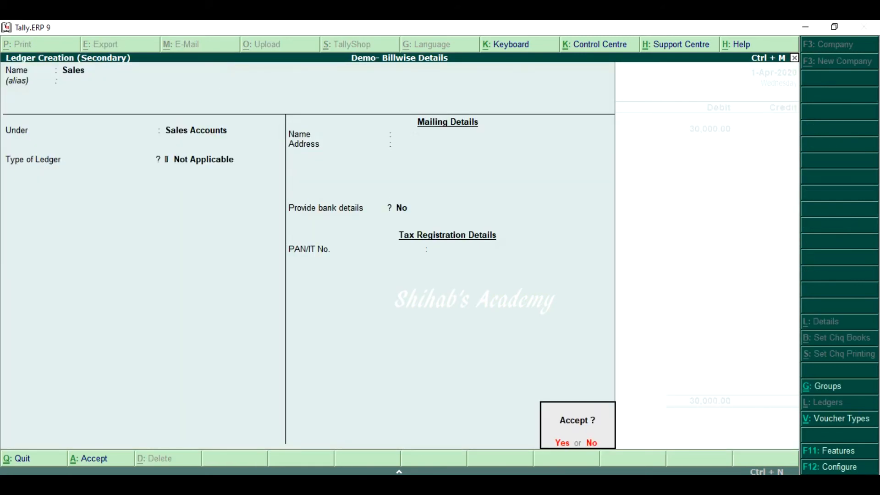
pyautogui.press('Return')
# Credit Sales with 30,000 and save the sales voucher without a narration
pyautogui.press('Return')
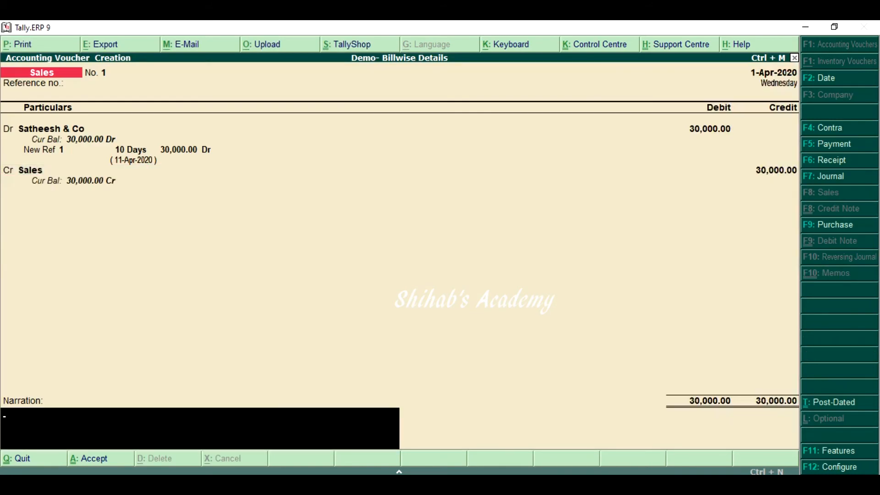
pyautogui.press('Return')
pyautogui.press('Return')
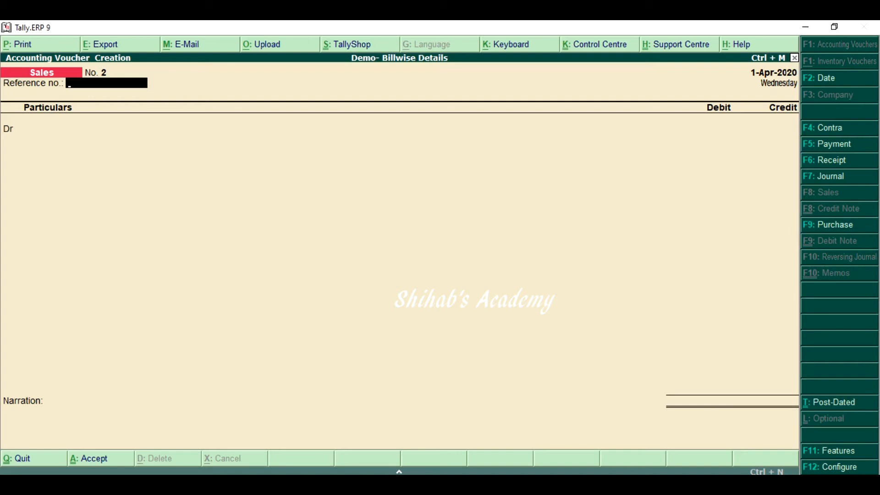
# Begin a ledger for the second customer from the new sales voucher's debit line, entering the customer's name and the Sundry Debtors group
pyautogui.press('Return')
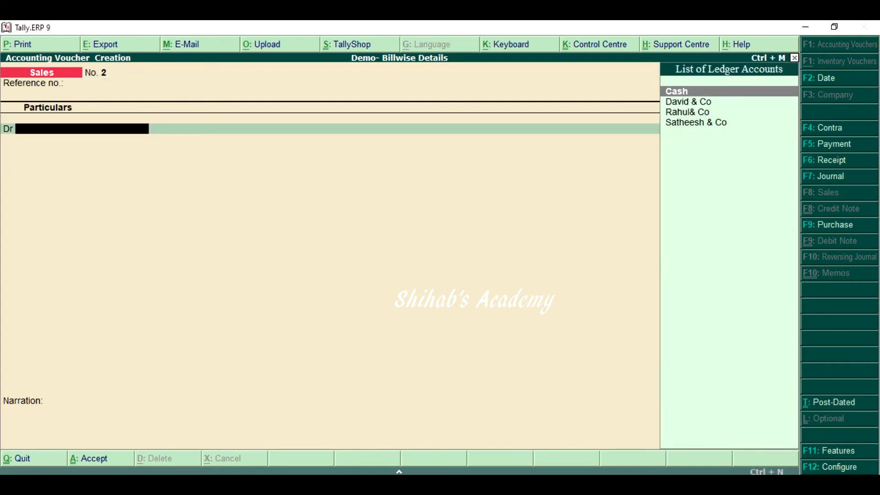
pyautogui.hotkey('alt', 'c')
pyautogui.write('V')
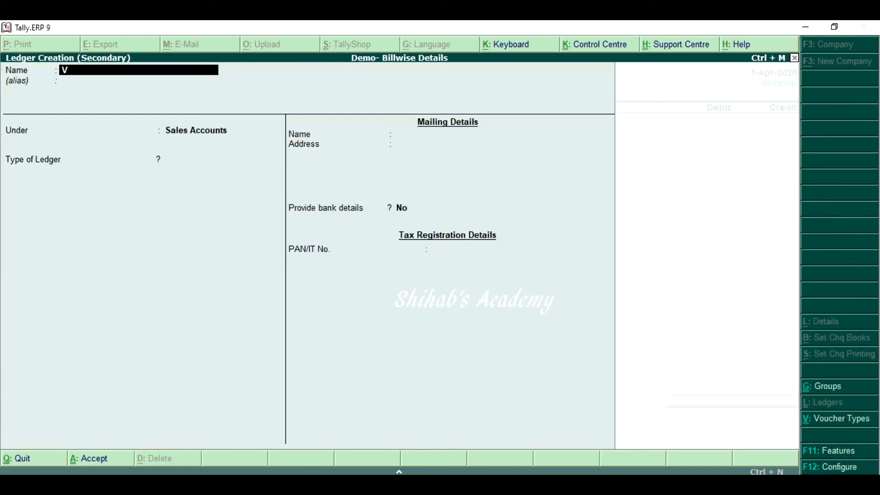
pyautogui.write('ikram')
pyautogui.press('Return')
pyautogui.press('Return')
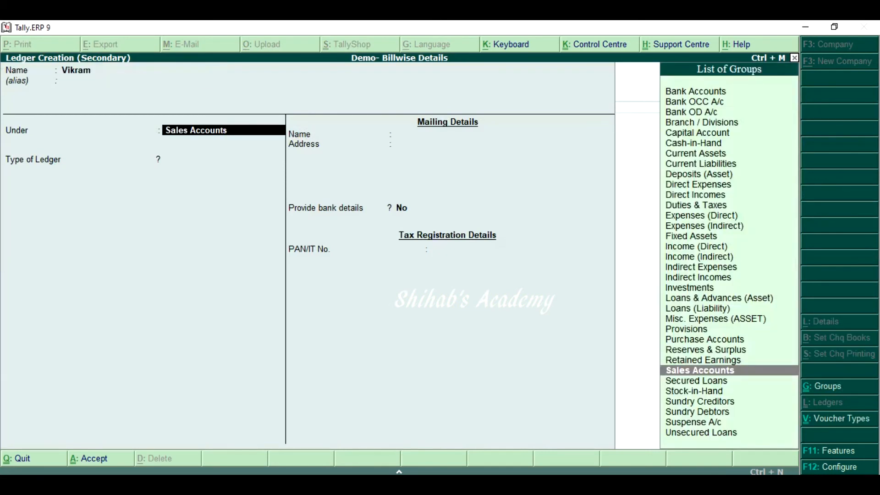
pyautogui.write('Su')
pyautogui.press('Down')
pyautogui.press('Down')
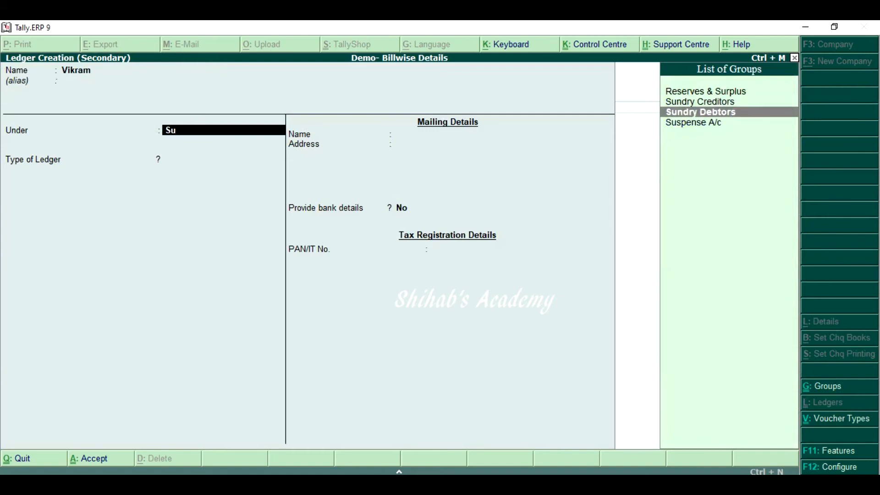
pyautogui.press('Return')
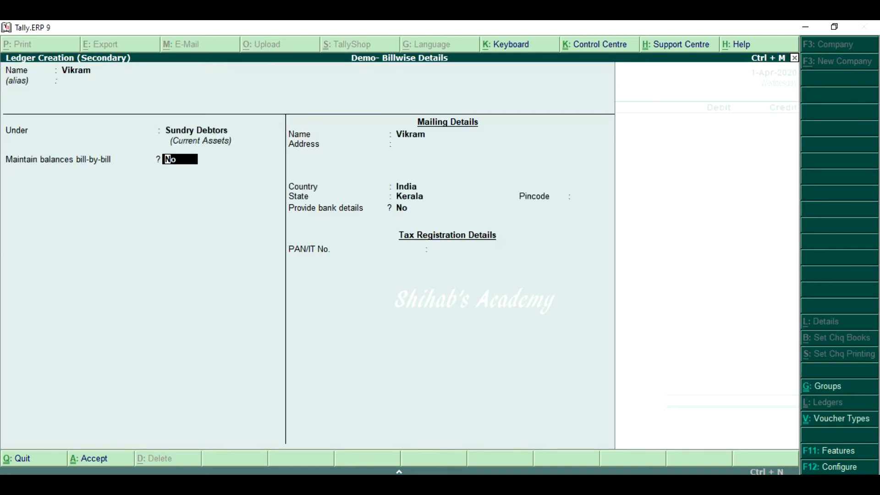
# Turn on bill-by-bill balances for the second customer's ledger with a default credit period of 10 days
pyautogui.write('y')
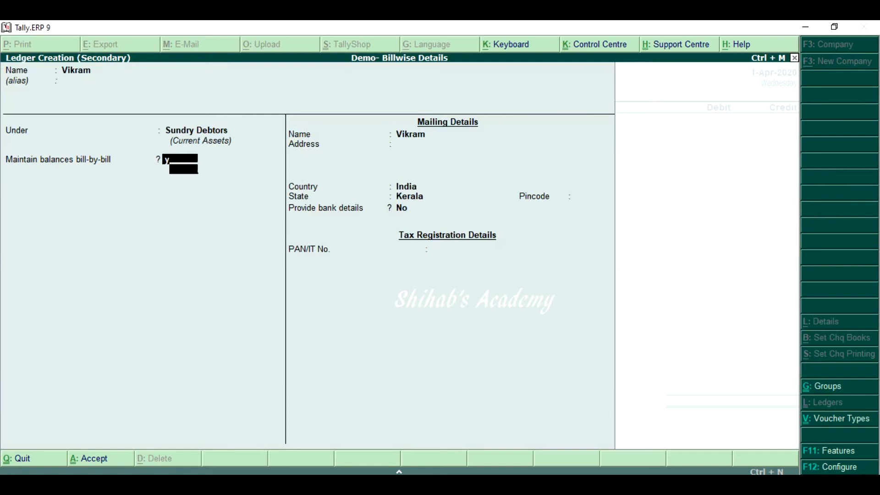
pyautogui.press('Return')
pyautogui.write('10')
pyautogui.press('Return')
pyautogui.press('Return')
pyautogui.press('Return')
# Enter the customer's address in the mailing details, keep the remaining defaults, and save the ledger
pyautogui.write('Coc')
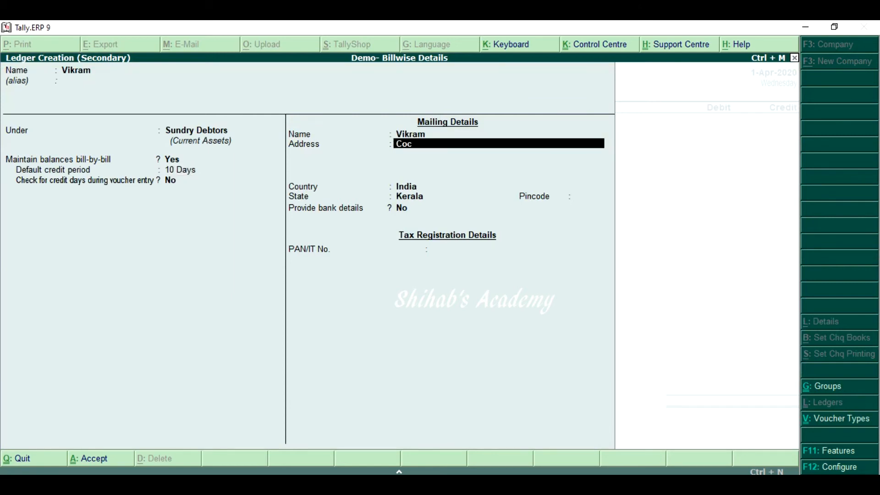
pyautogui.write('hin')
pyautogui.press('Return')
pyautogui.press('Return')
pyautogui.press('Return')
pyautogui.press('Return')
pyautogui.press('Return')
pyautogui.press('Return')
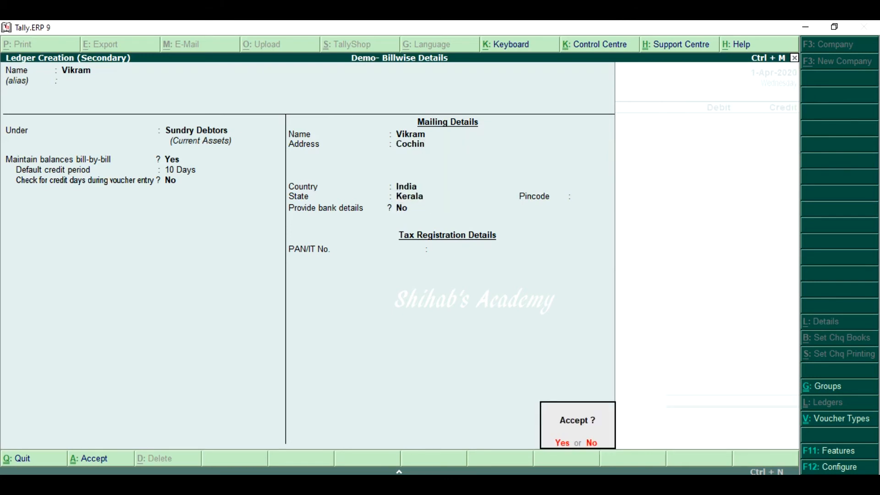
pyautogui.press('Return')
pyautogui.press('Return')
pyautogui.press('Return')
pyautogui.press('Return')
pyautogui.press('Return')
pyautogui.press('Return')
pyautogui.press('Return')
pyautogui.press('Return')
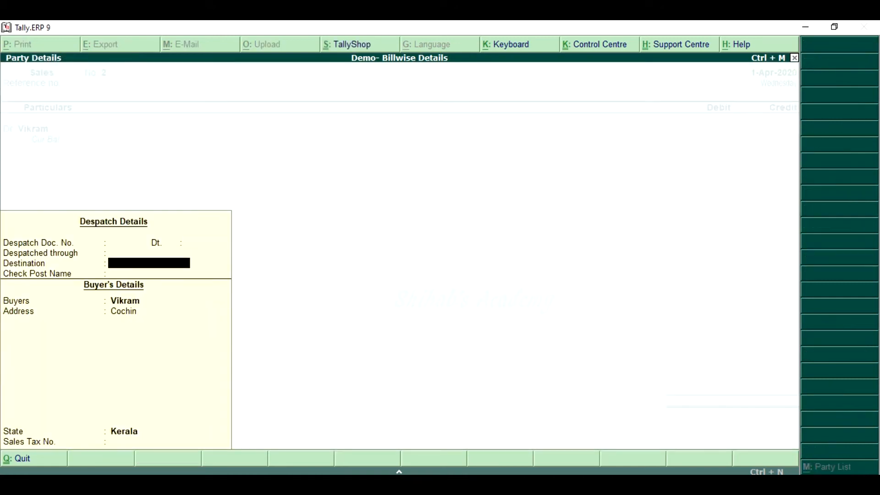
# Leave the despatch details blank and debit the second customer with 35,000 in the sales voucher
pyautogui.press('Return')
pyautogui.press('Return')
pyautogui.press('Return')
pyautogui.press('Return')
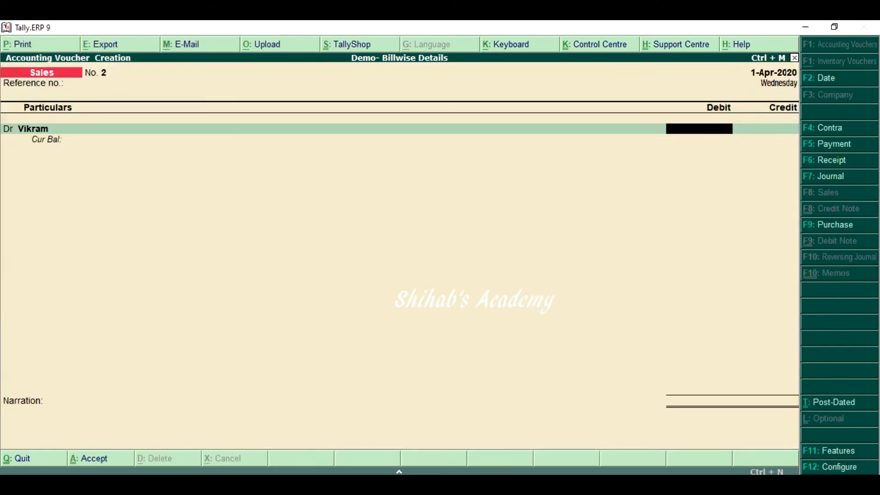
pyautogui.write('35000')
pyautogui.press('Return')
# Allocate the full 35,000 debit to New Ref 2 with a credit period of 10 days
pyautogui.press('Return')
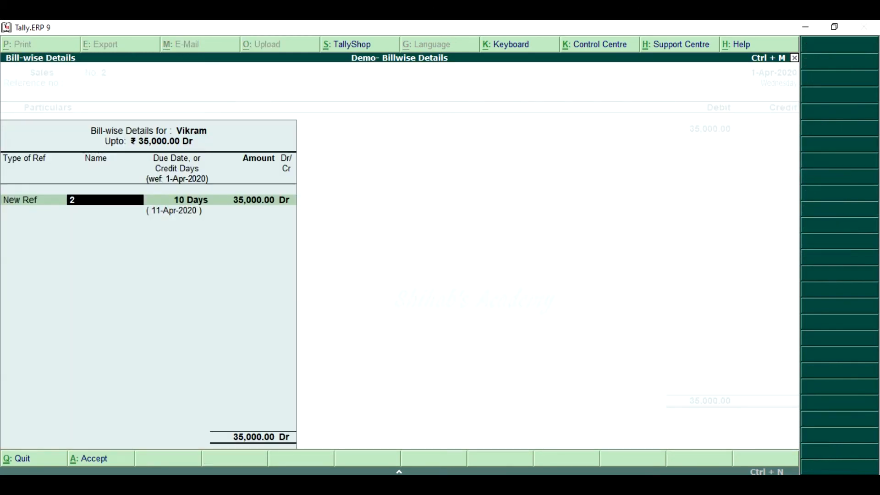
pyautogui.press('Return')
pyautogui.press('Return')
pyautogui.press('Return')
pyautogui.press('Return')
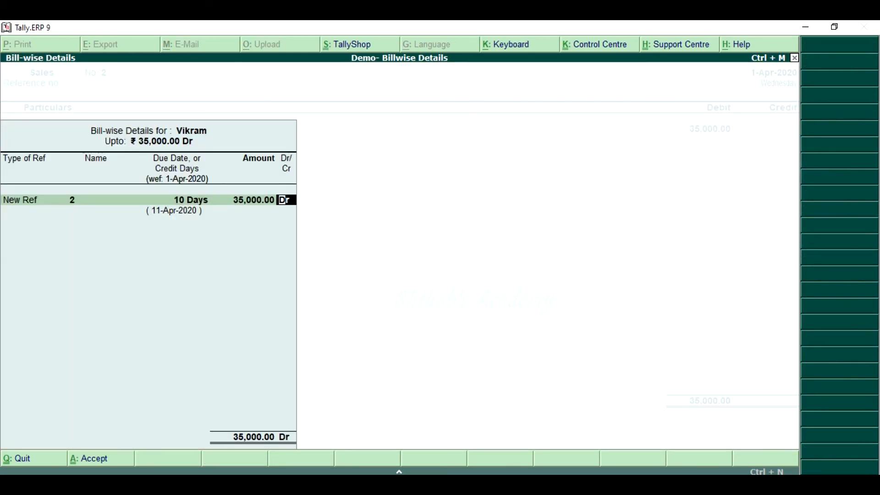
pyautogui.press('Return')
pyautogui.press('Return')
pyautogui.press('Return')
# Credit Sales with 35,000 and save the voucher without a narration
pyautogui.press('Return')
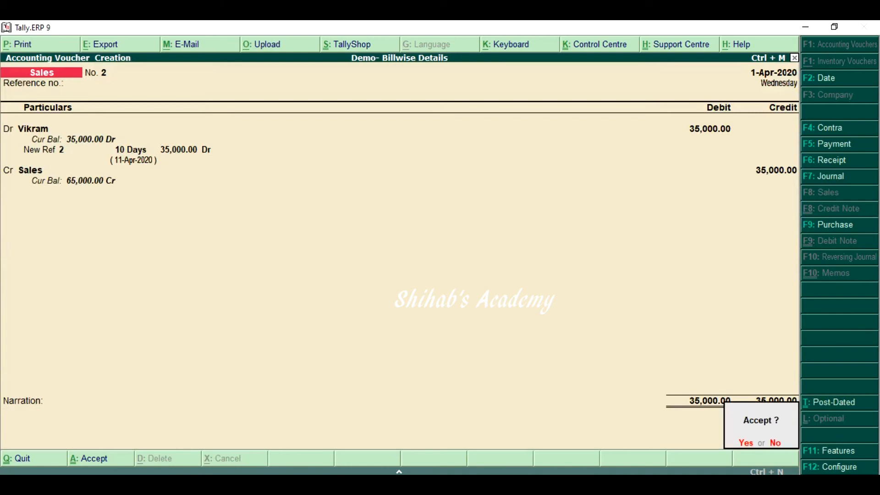
pyautogui.press('Return')
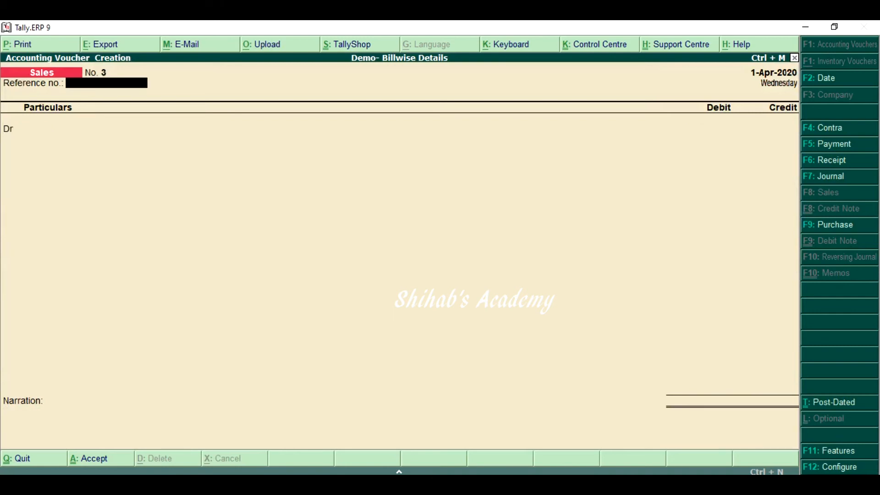
# Debit Satheesh & Co with 40,000 in a new sales voucher, leaving the reference number and despatch details blank
pyautogui.press('Return')
pyautogui.press('Down')
pyautogui.press('Down')
pyautogui.press('Down')
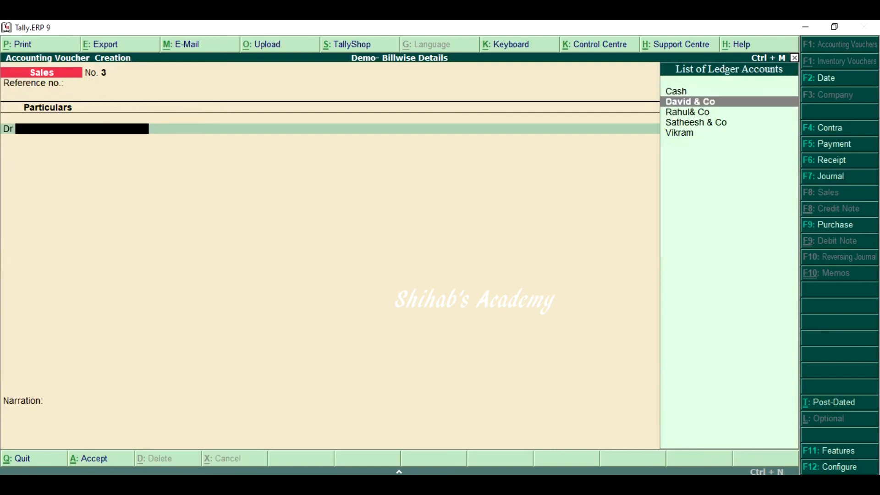
pyautogui.press('Return')
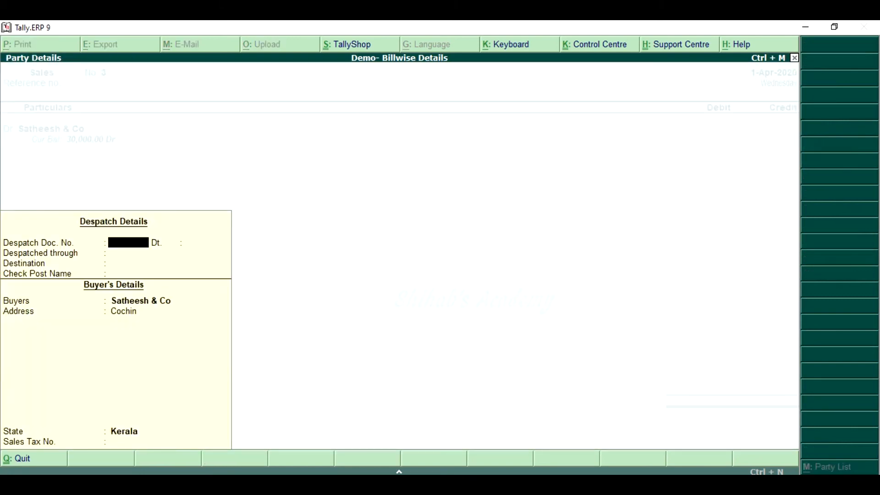
pyautogui.hotkey('ctrl', 'a')
pyautogui.write('4')
pyautogui.write('0,000')
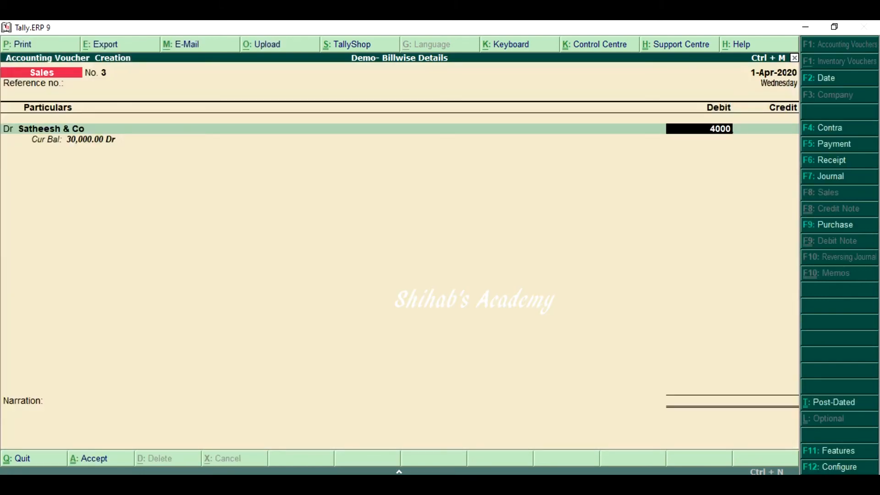
pyautogui.press('Return')
pyautogui.press('Return')
pyautogui.press('Return')
pyautogui.press('Return')
pyautogui.press('Return')
# Credit Sales with 40,000 and save the voucher without a narration
pyautogui.press('Return')
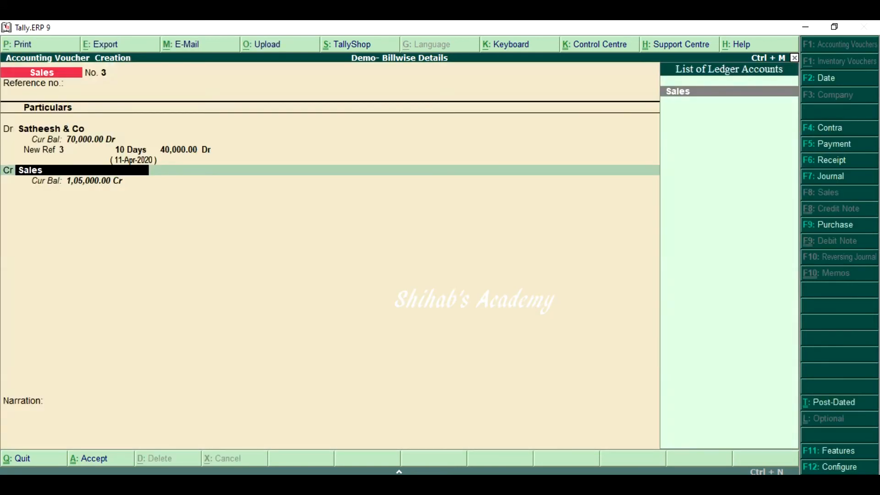
pyautogui.press('Return')
pyautogui.press('Return')
pyautogui.press('Return')
pyautogui.press('Return')
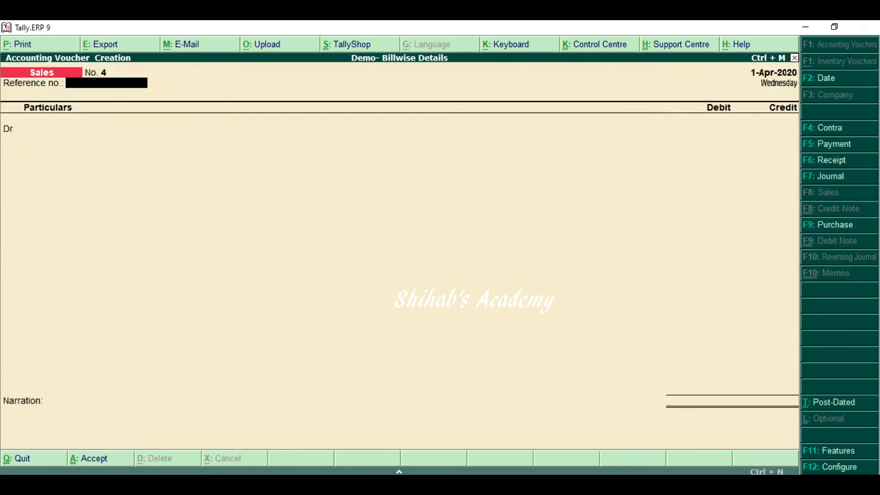
# Debit the second customer with 25,000 in another sales voucher, leaving the despatch details blank
pyautogui.press('Return')
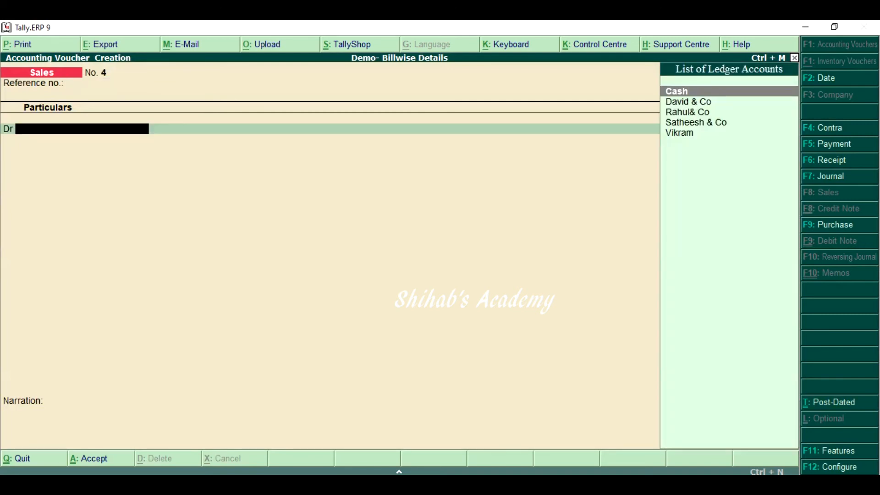
pyautogui.write('Vi')
pyautogui.press('Return')
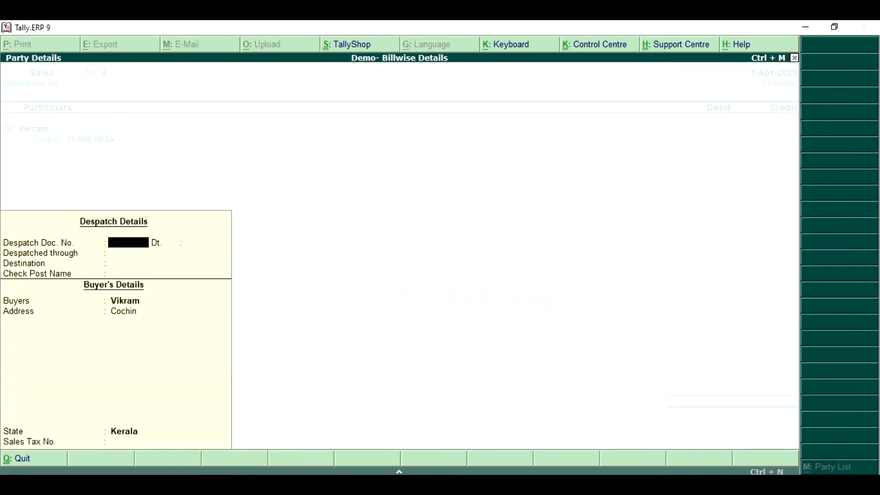
pyautogui.press('Return')
pyautogui.press('Return')
pyautogui.press('Return')
pyautogui.press('Return')
pyautogui.press('Return')
pyautogui.press('Return')
pyautogui.press('Return')
pyautogui.press('Return')
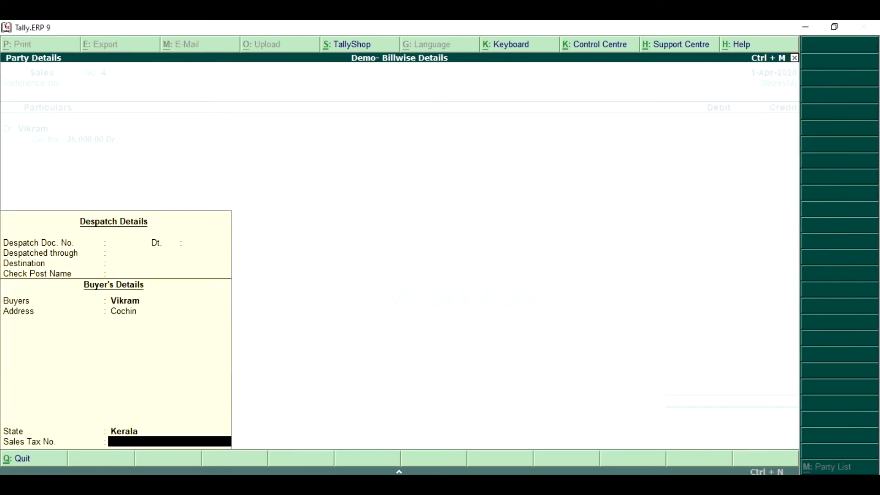
pyautogui.write('25000')
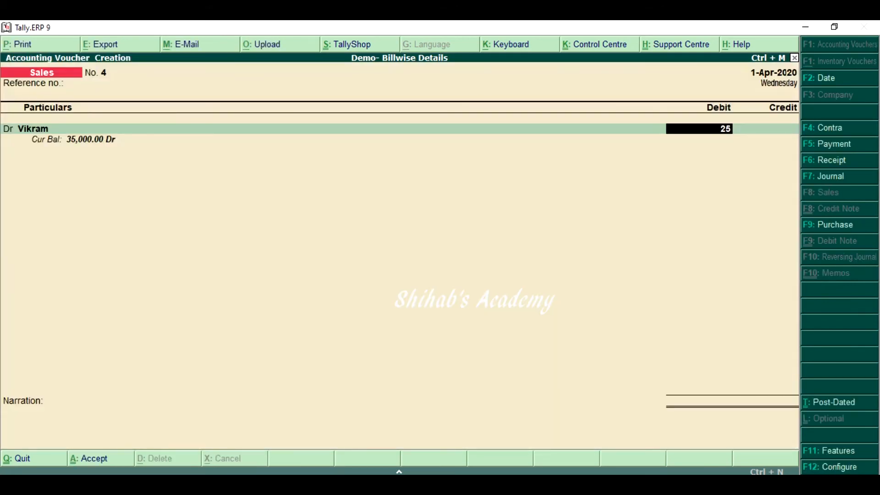
pyautogui.press('Return')
pyautogui.press('Return')
pyautogui.press('Return')
pyautogui.press('Return')
pyautogui.press('Return')
pyautogui.press('Return')
pyautogui.press('Return')
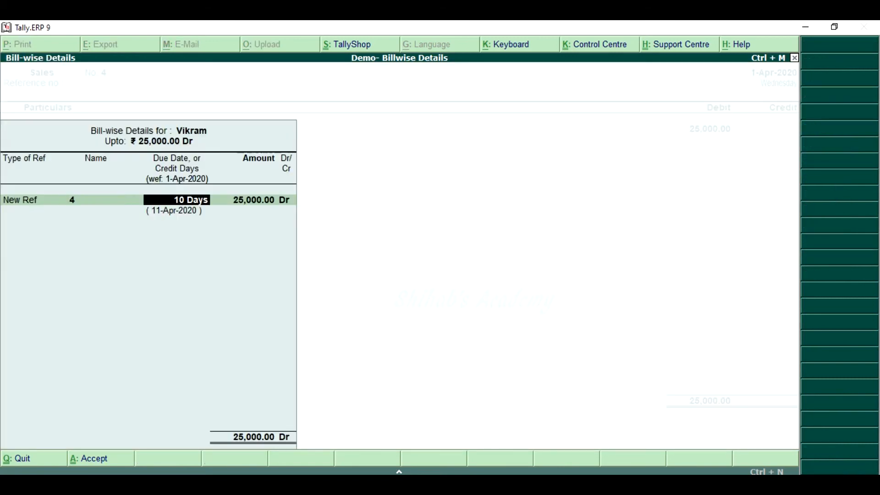
# Allocate the full 25,000 debit to New Ref 4 with a credit period of 10 days
pyautogui.press('Return')
pyautogui.press('Return')
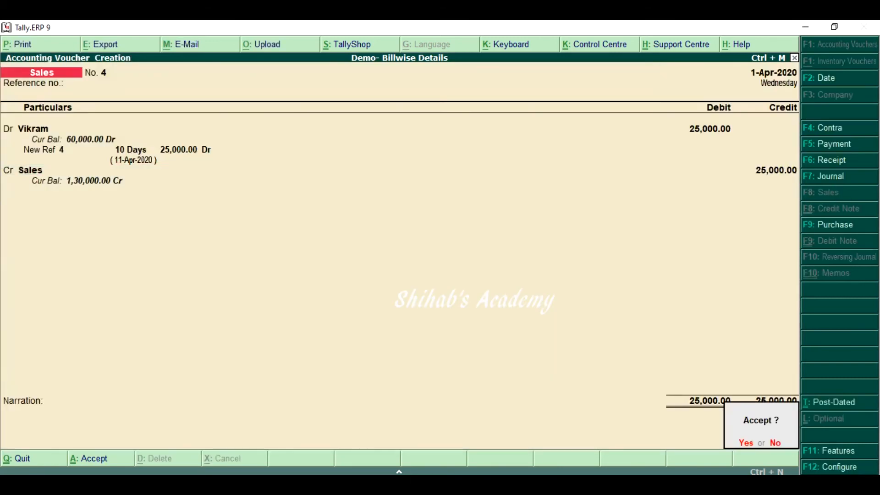
# Credit Sales with 25,000, save the voucher without a narration, and leave voucher entry
pyautogui.press('Return')
pyautogui.press('Escape')
pyautogui.press('Return')
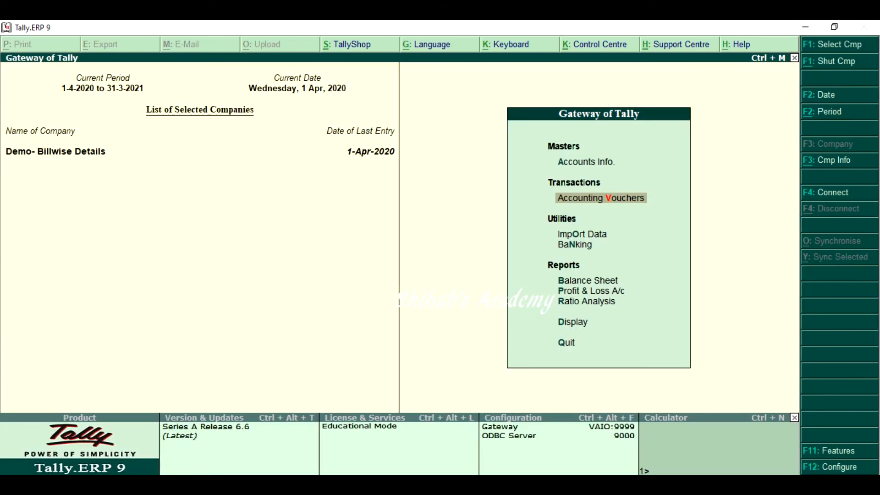
# Check the Sales total under Sales Accounts in the Profit & Loss account
pyautogui.press('p')
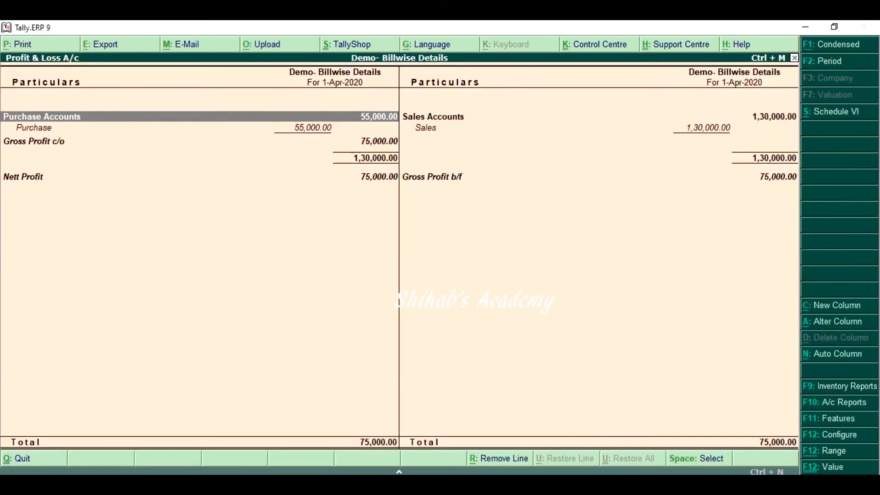
pyautogui.press('Right')
pyautogui.press('Down')
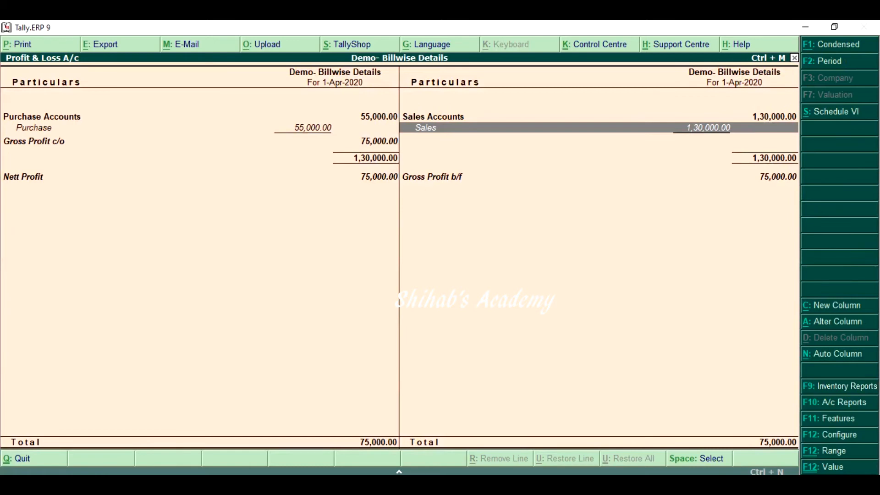
pyautogui.press('Escape')
# Review the pending customer bills in the Outstandings Receivables report, then return to the Gateway of Tally
pyautogui.press('Down')
pyautogui.press('Down')
pyautogui.press('Return')
pyautogui.press('Down')
pyautogui.press('Down')
pyautogui.press('Down')
pyautogui.press('Return')
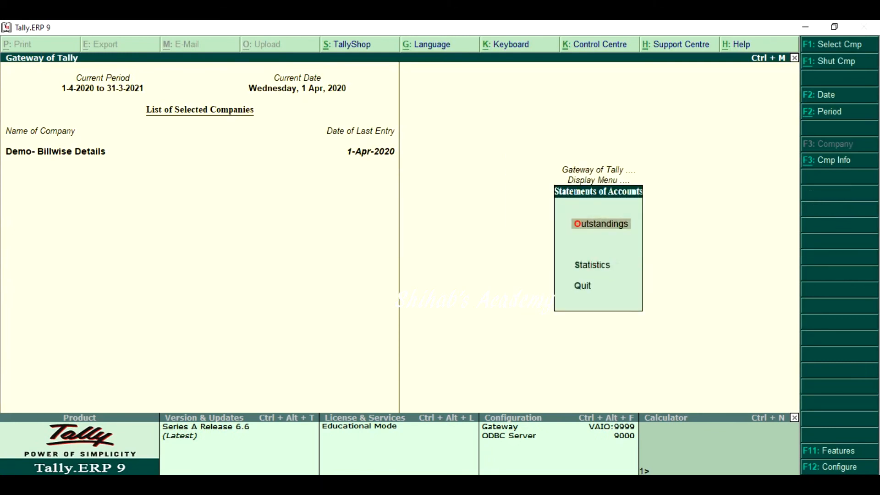
pyautogui.press('Return')
pyautogui.press('Return')
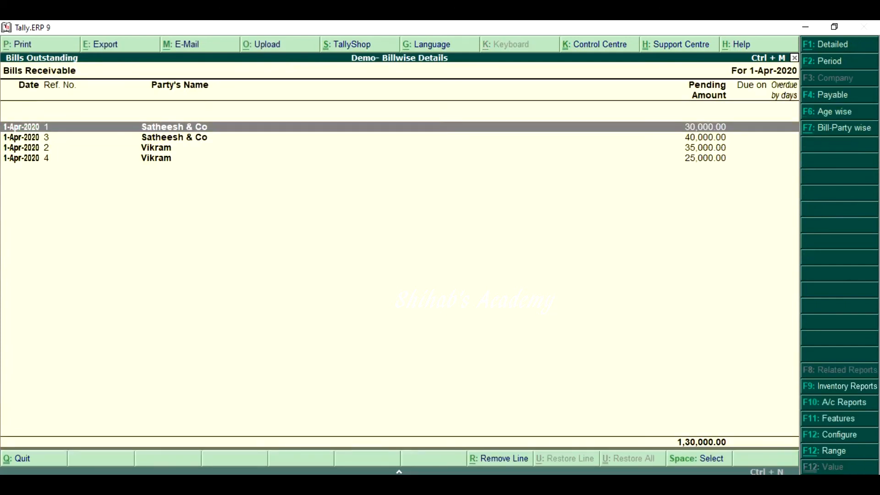
pyautogui.press('ctrl')
pyautogui.press('ctrl')
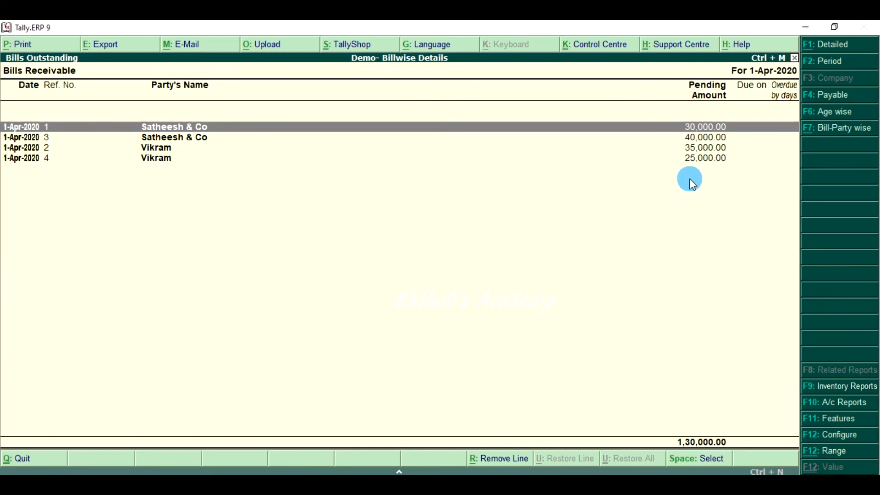
pyautogui.press('Escape')
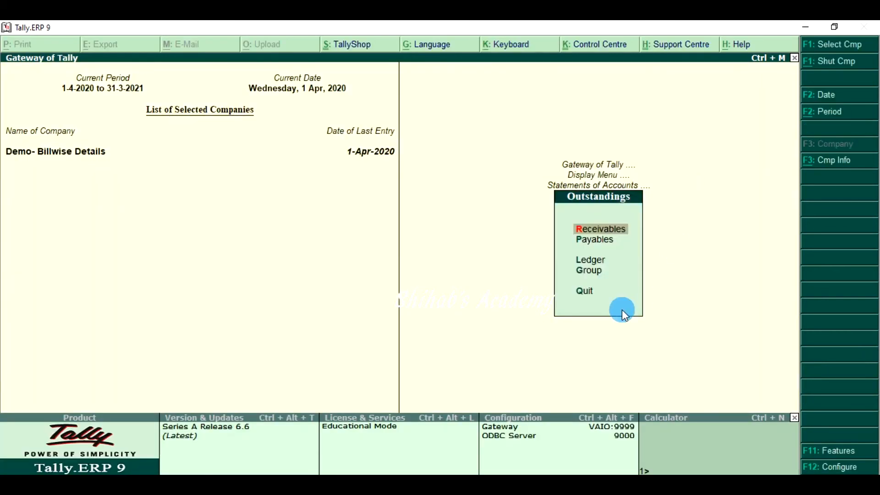
pyautogui.press('Escape')
pyautogui.press('Escape')
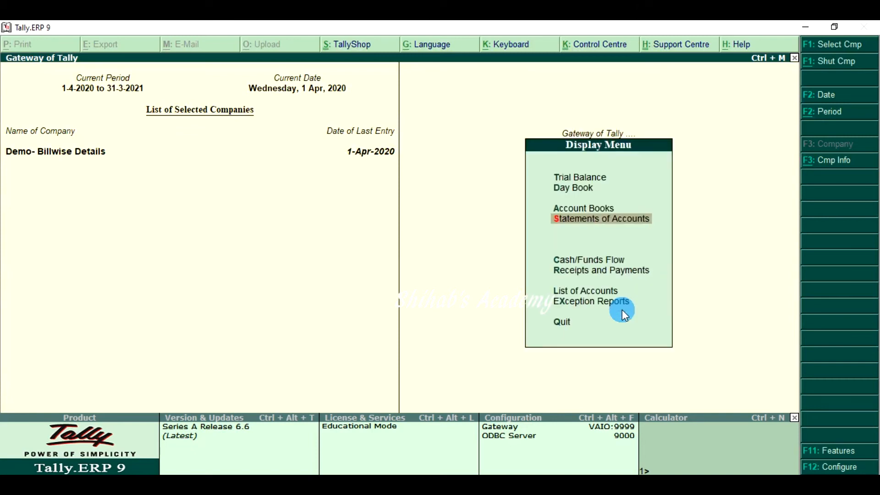
pyautogui.press('Escape')
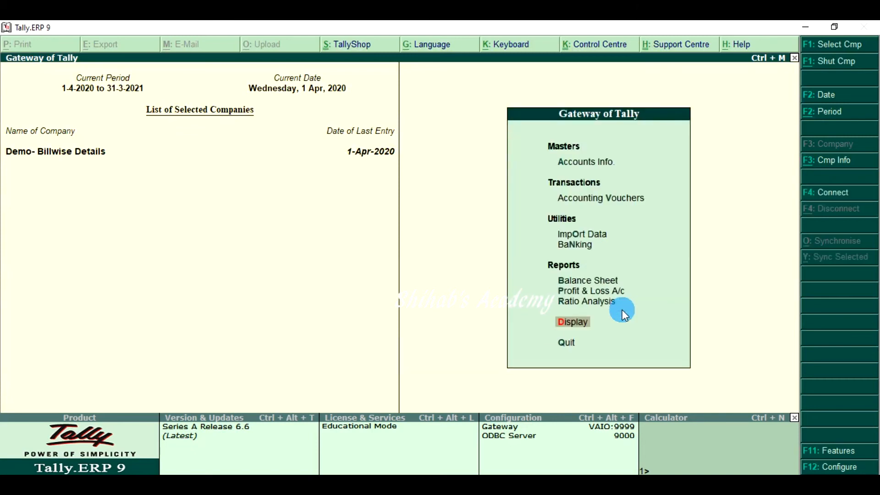
# Display the Balance Sheet in detail and check Sundry Creditors under Current Liabilities
pyautogui.press('b')
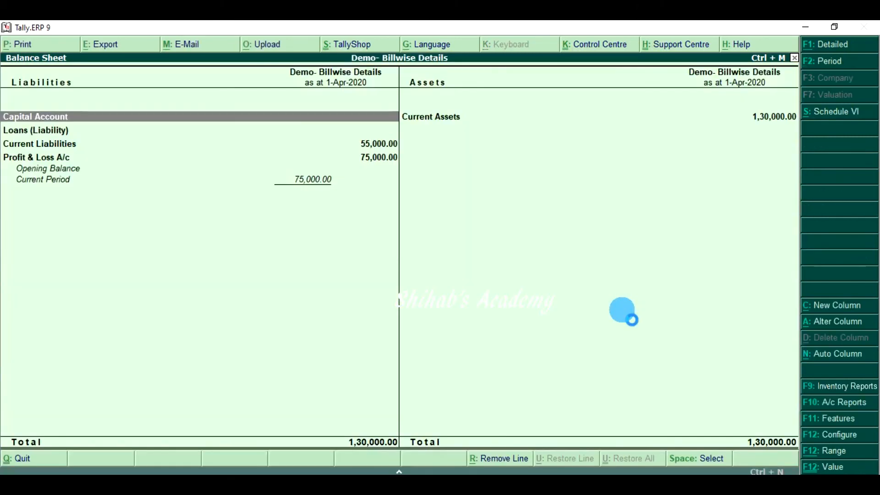
pyautogui.press('Down')
pyautogui.press('Down')
pyautogui.press('Down')
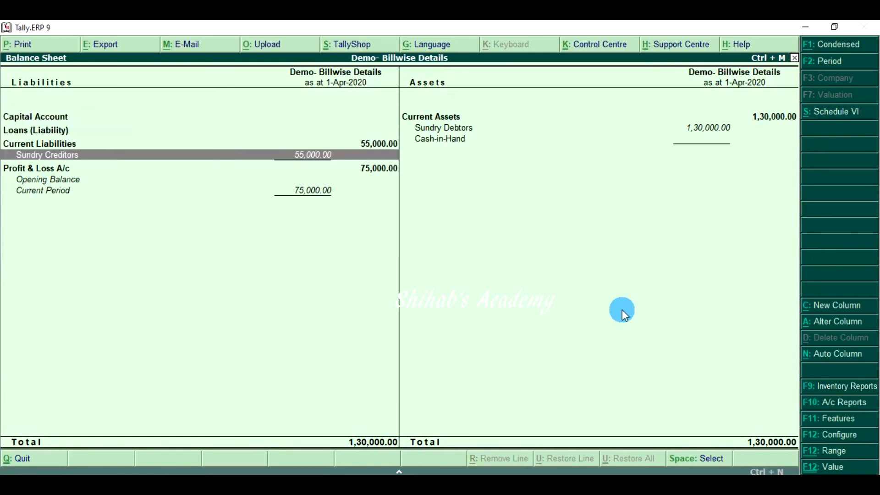
pyautogui.press('Up')
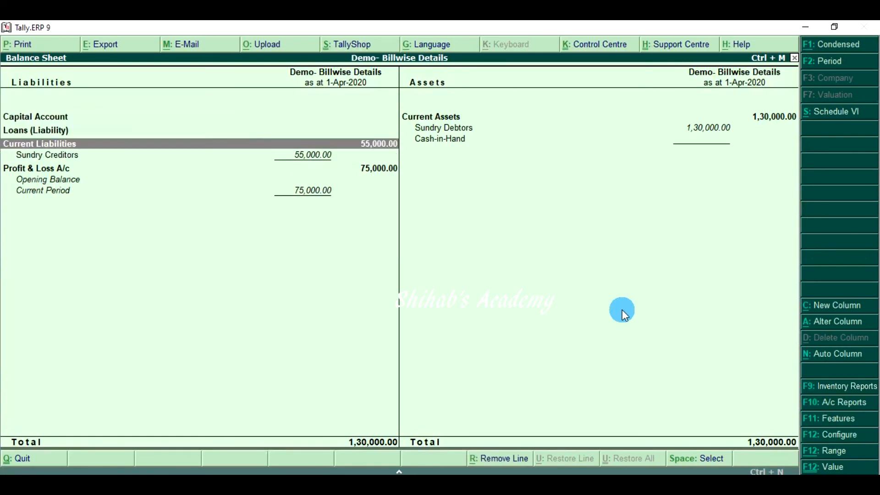
# Drill down into Sundry Debtors from Current Assets and examine each customer's closing balance
pyautogui.press('Right')
pyautogui.press('Up')
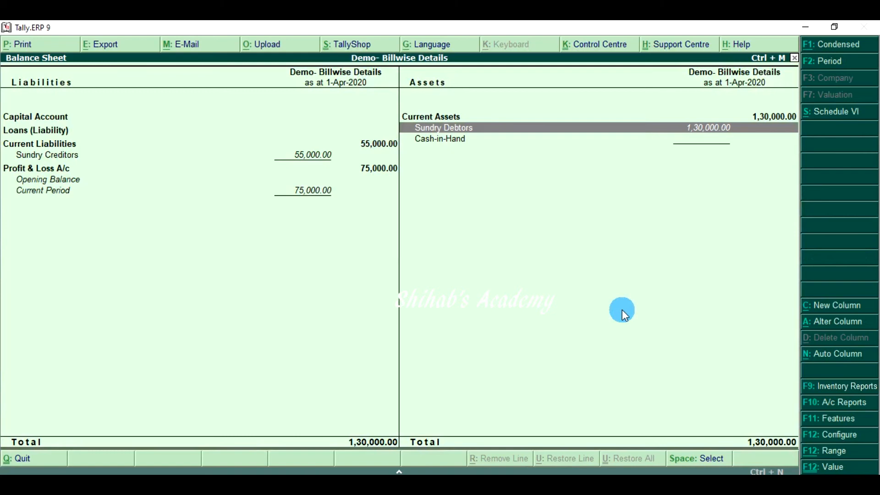
pyautogui.press('Return')
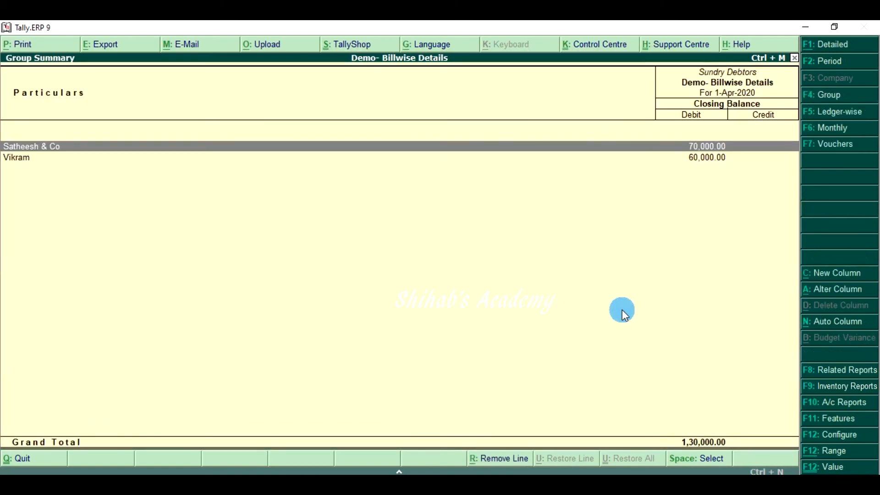
pyautogui.press('Down')
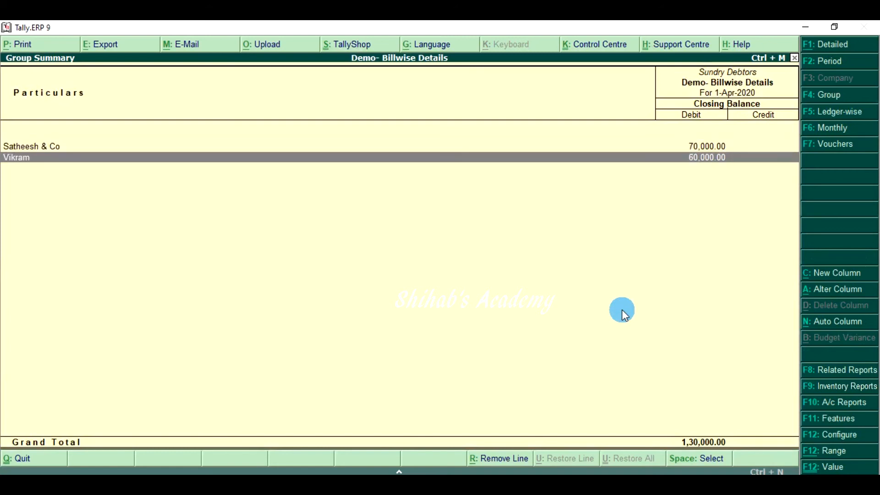
# Drill down into Sundry Creditors from the Balance Sheet, examine each supplier's closing balance, and return to the Gateway of Tally
pyautogui.press('Up')
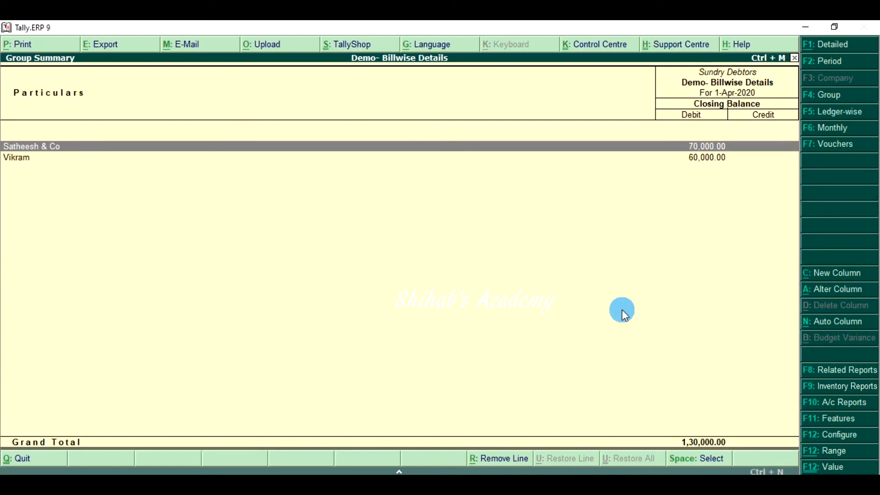
pyautogui.press('Down')
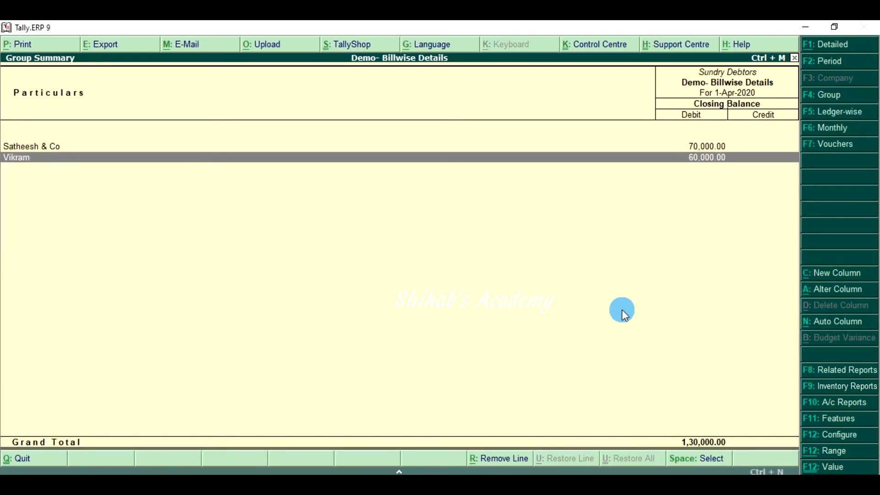
pyautogui.press('Escape')
pyautogui.press('Left')
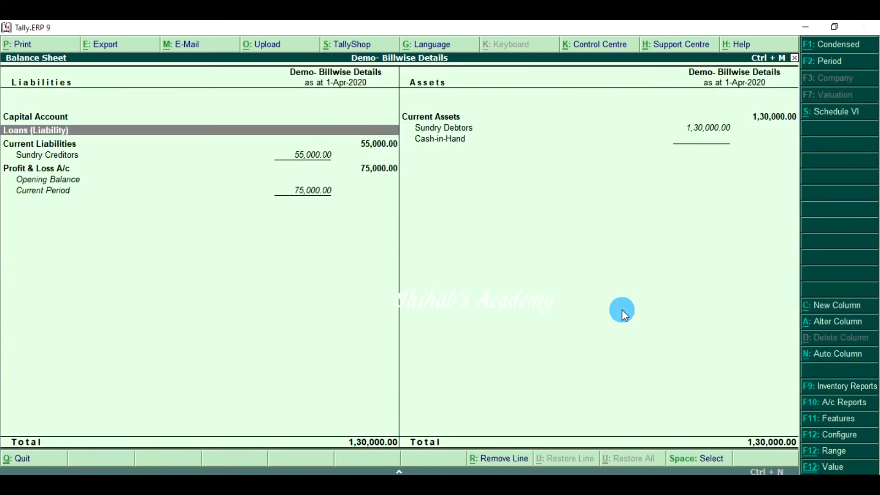
pyautogui.press('Down')
pyautogui.press('Down')
pyautogui.press('Return')
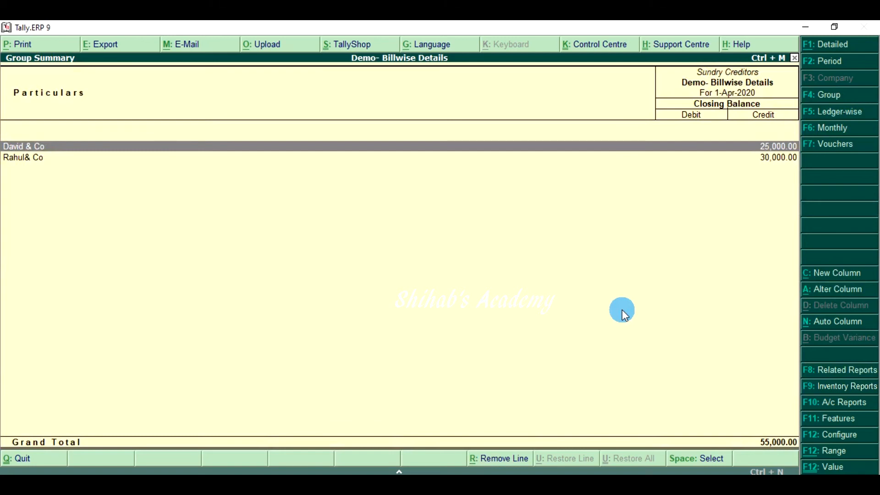
pyautogui.press('Down')
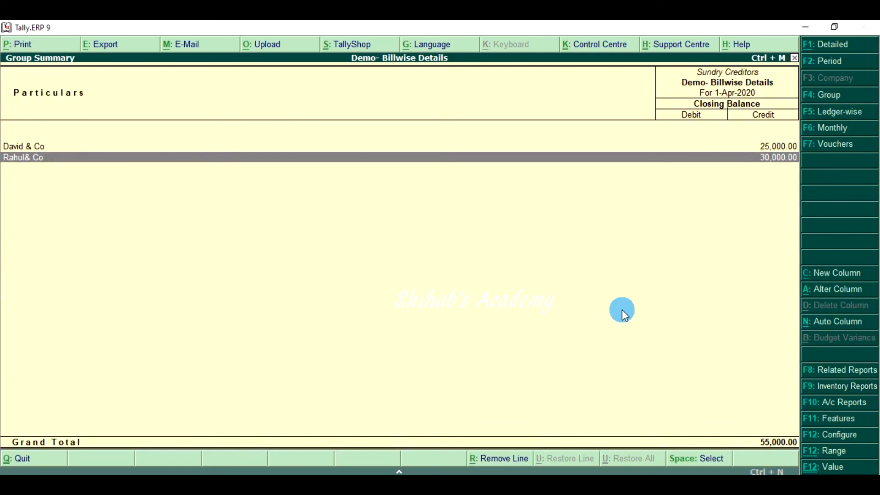
pyautogui.press('Escape')
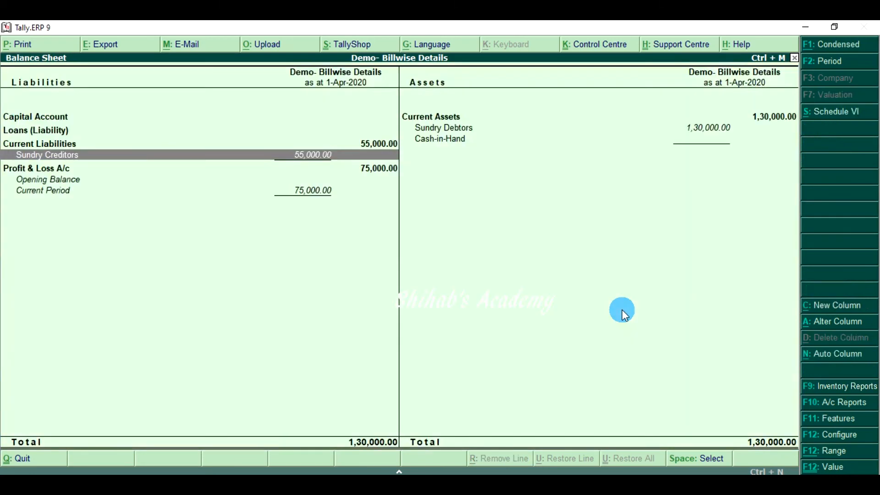
pyautogui.press('Escape')
# Start a Receipt voucher dated 1-Apr-2020 and credit Satheesh & Co with 45,000
pyautogui.press('v')
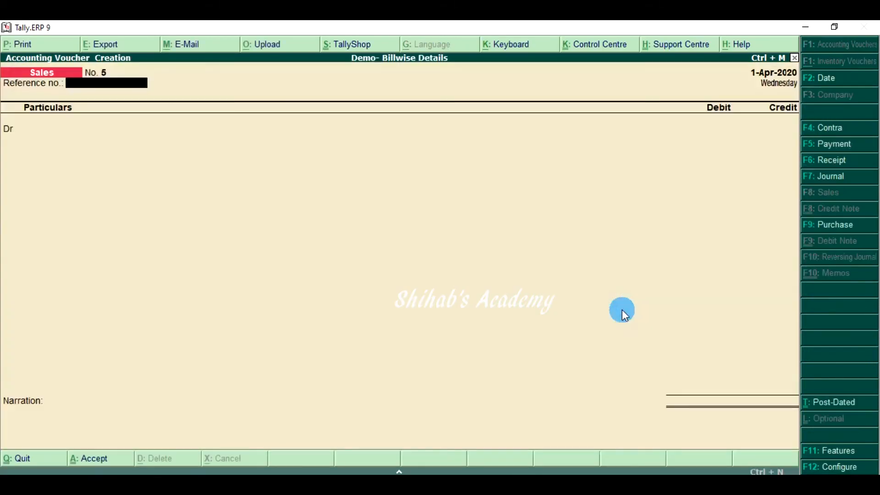
pyautogui.press('F6')
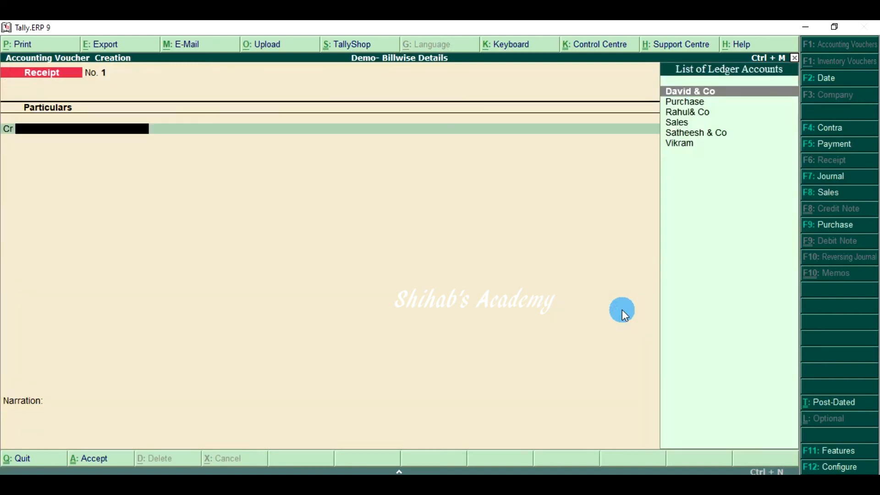
pyautogui.write('Sa')
pyautogui.press('Down')
pyautogui.press('Return')
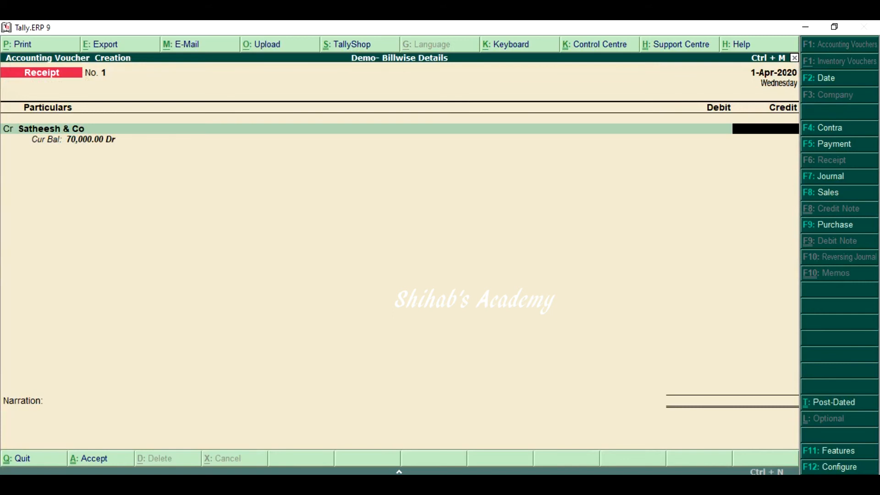
pyautogui.write('45000')
pyautogui.press('Return')
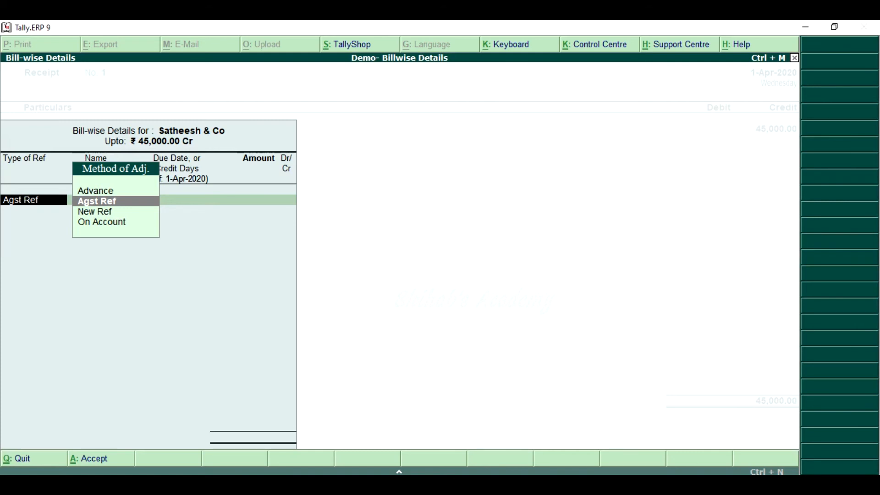
# Allocate the Satheesh & Co receipt as Agst Ref, 30,000 to pending bill 1 and 15,000 to bill 3
pyautogui.press('Return')
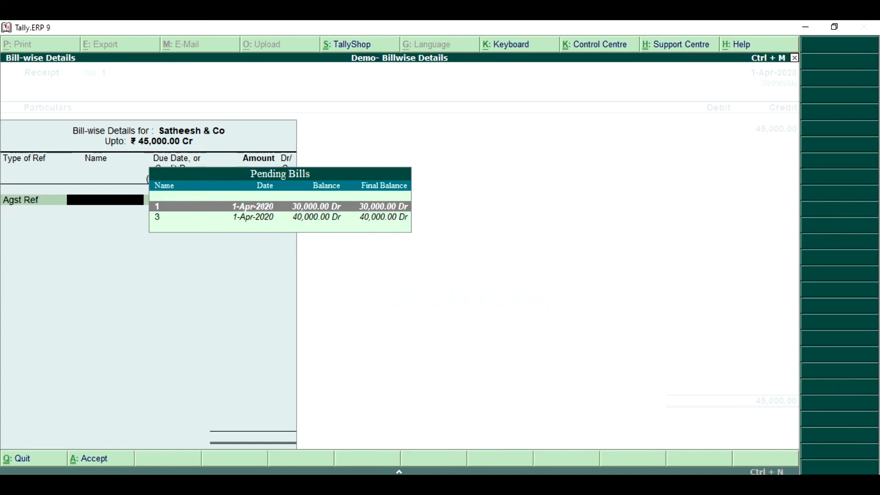
pyautogui.press('Return')
pyautogui.press('Return')
pyautogui.press('Return')
pyautogui.press('Return')
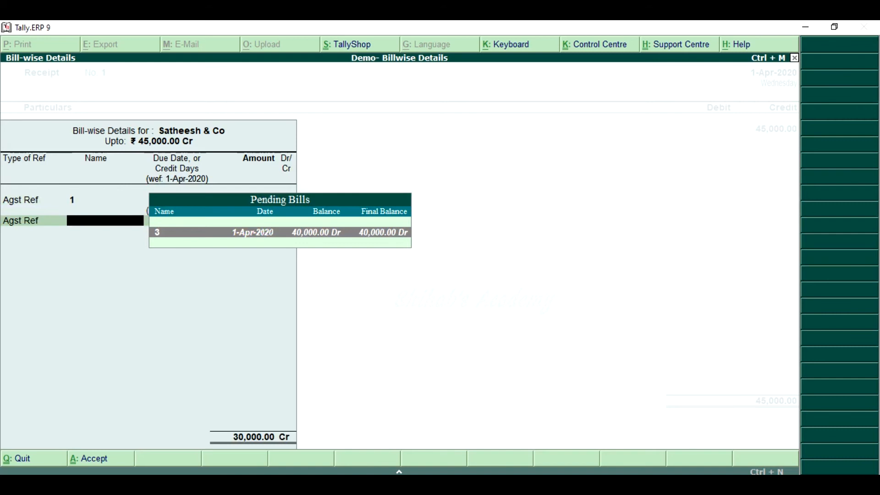
pyautogui.press('Return')
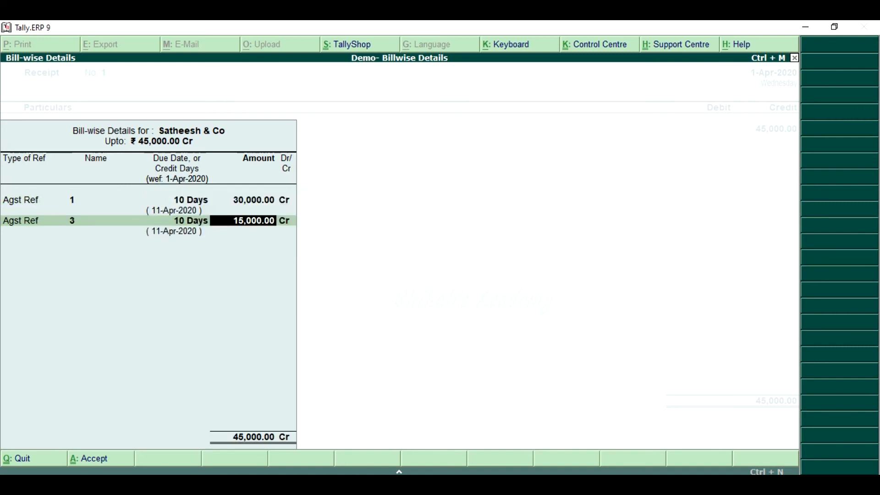
# Recheck the references to bills 1 and 3 and accept the bill-wise details for Satheesh & Co
pyautogui.press('BackSpace')
pyautogui.press('BackSpace')
pyautogui.press('BackSpace')
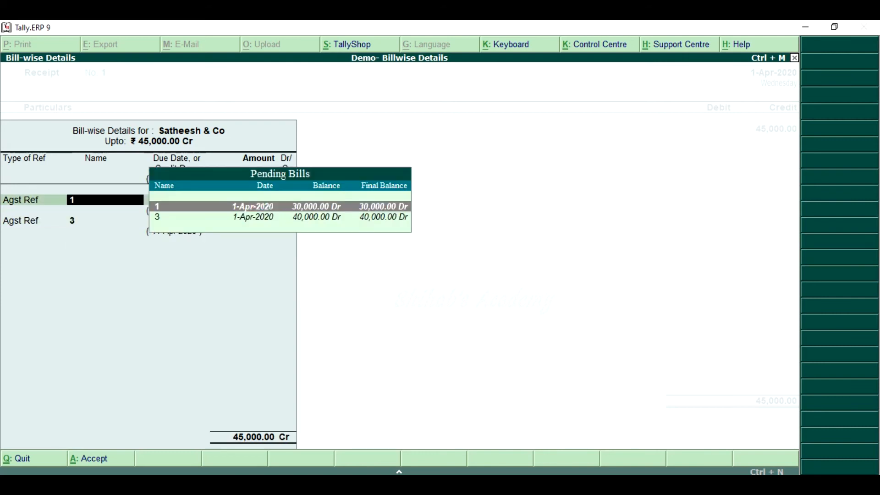
pyautogui.press('Return')
pyautogui.press('Return')
pyautogui.press('Return')
pyautogui.press('Return')
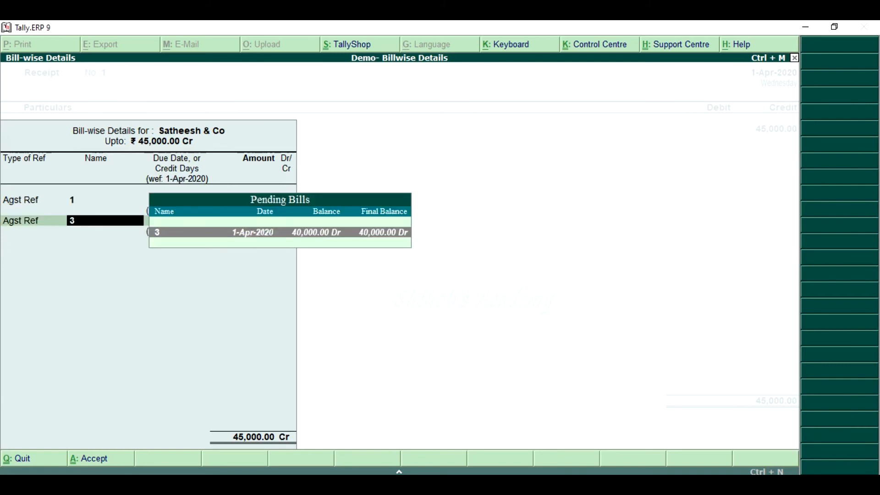
pyautogui.press('Return')
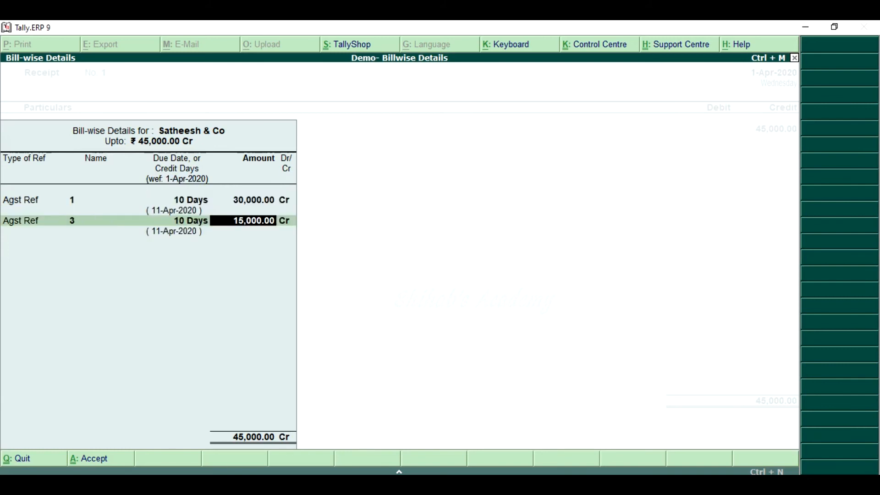
pyautogui.press('Return')
pyautogui.press('Return')
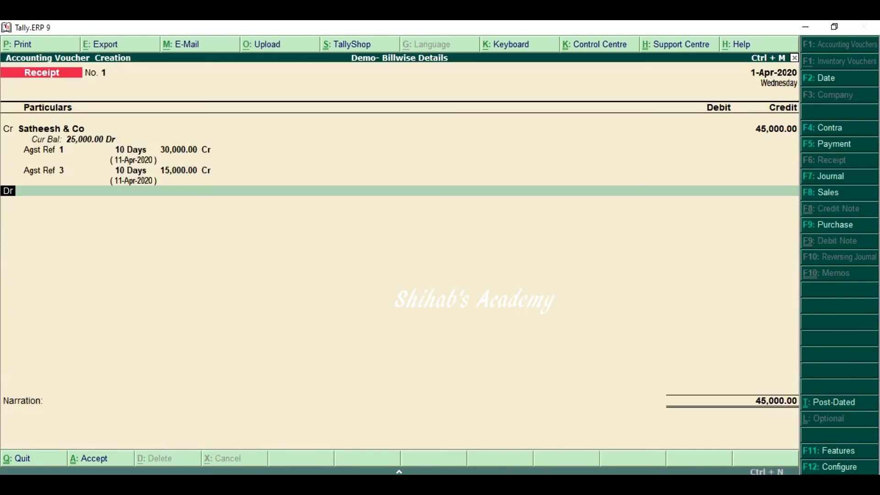
# Debit Cash with 45,000, leave the narration blank, and save the Satheesh & Co receipt voucher
pyautogui.write('Cas')
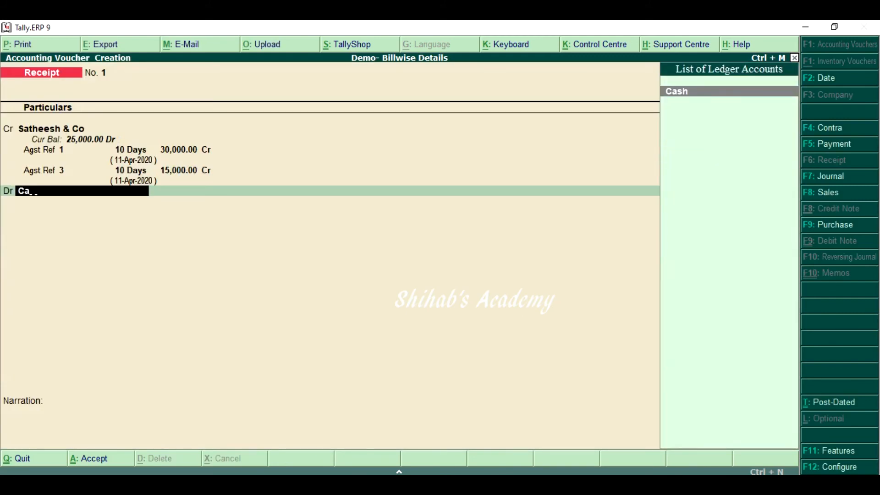
pyautogui.press('Return')
pyautogui.press('Return')
pyautogui.press('Return')
pyautogui.press('Return')
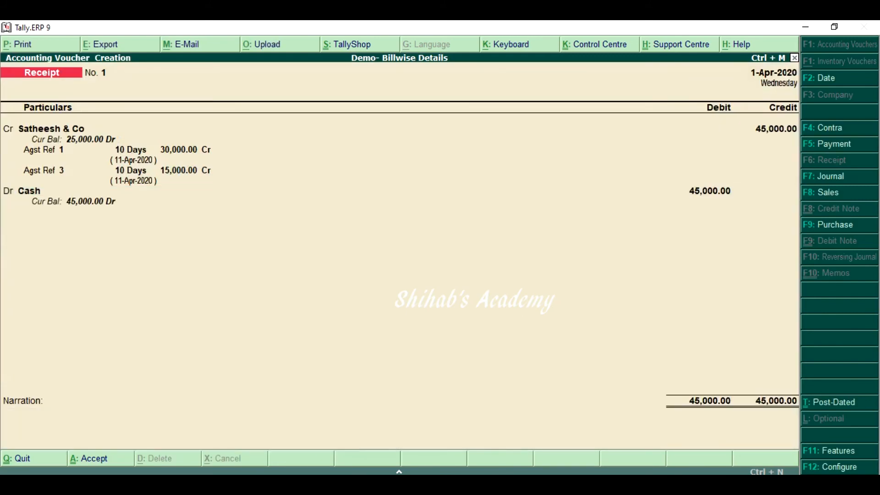
pyautogui.press('y')
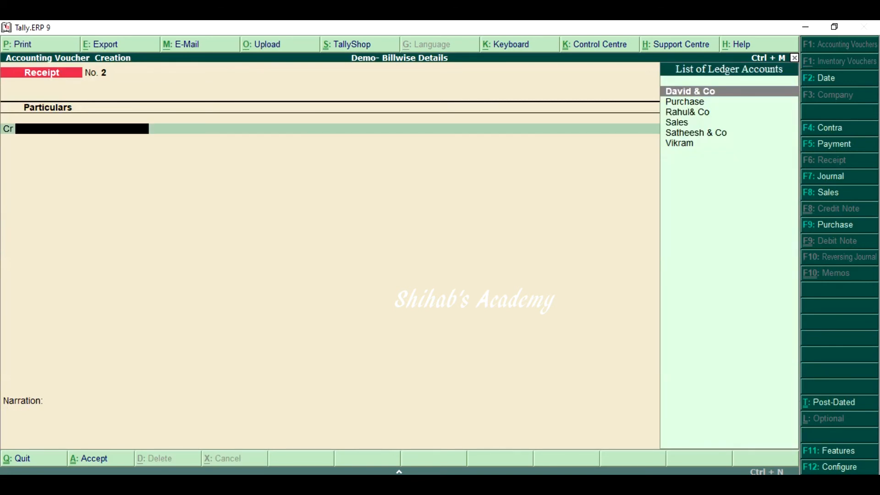
# In the new receipt voucher, credit the individual customer with 20,000 and allocate it as Agst Ref to pending bill 2
pyautogui.write('V')
pyautogui.press('Return')
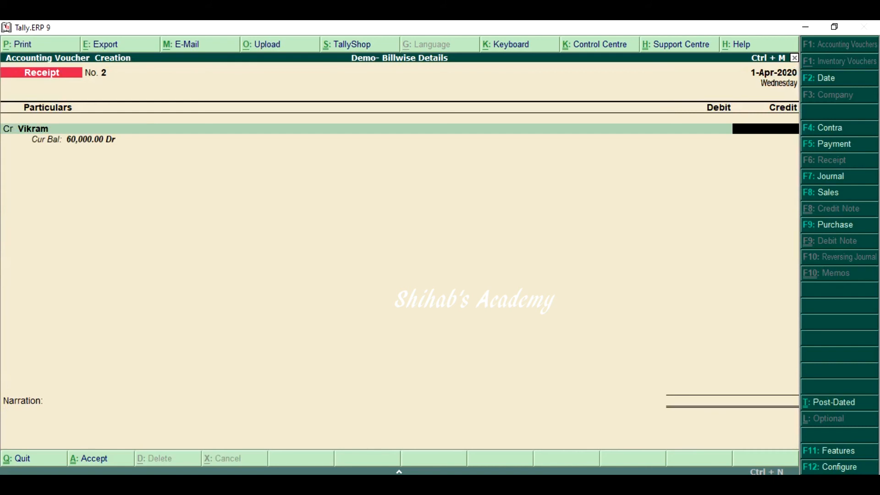
pyautogui.write('20000')
pyautogui.press('Return')
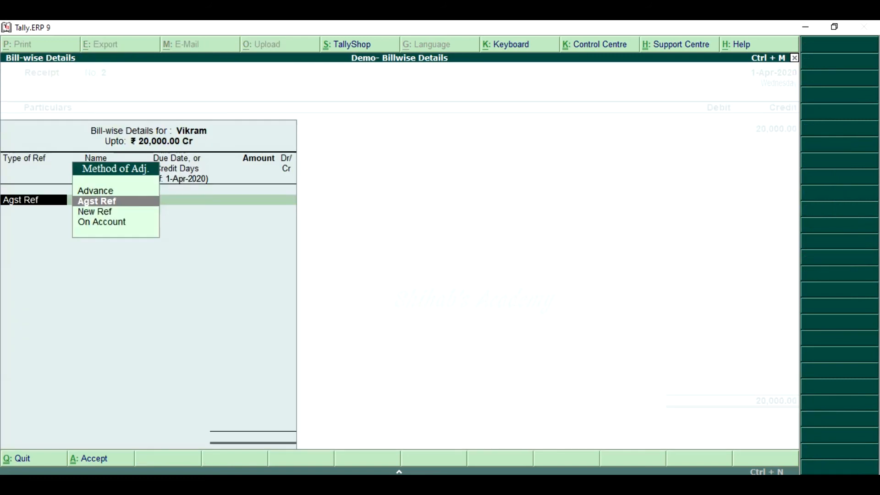
pyautogui.press('Return')
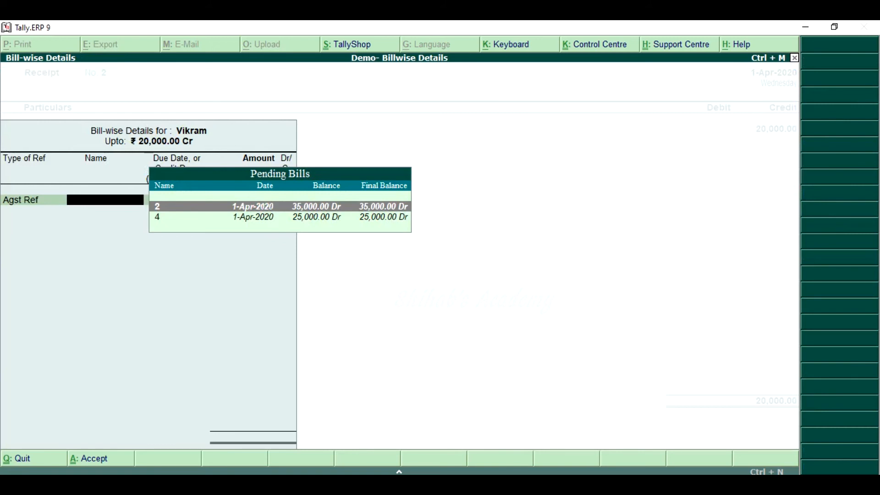
pyautogui.press('Return')
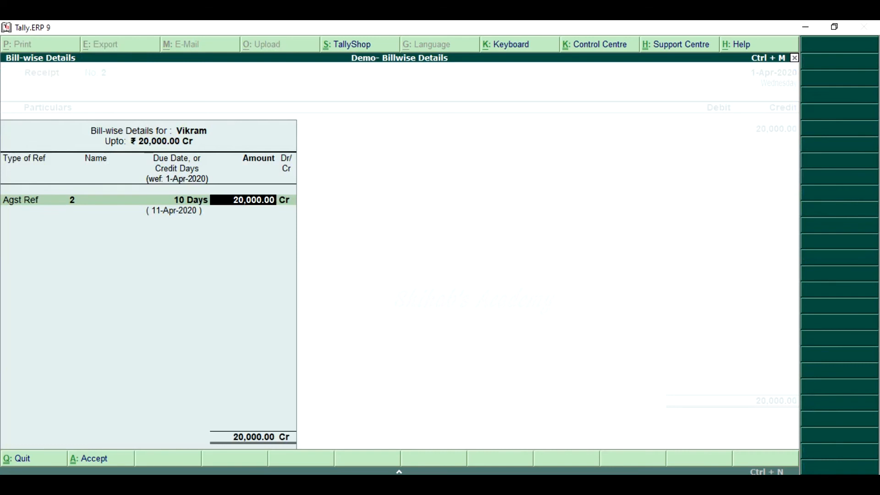
pyautogui.press('Return')
pyautogui.press('Return')
pyautogui.press('Return')
# Debit Cash with 20,000, save the second receipt voucher without narration, and return to the Gateway of Tally
pyautogui.write('cas')
pyautogui.press('Return')
pyautogui.press('Return')
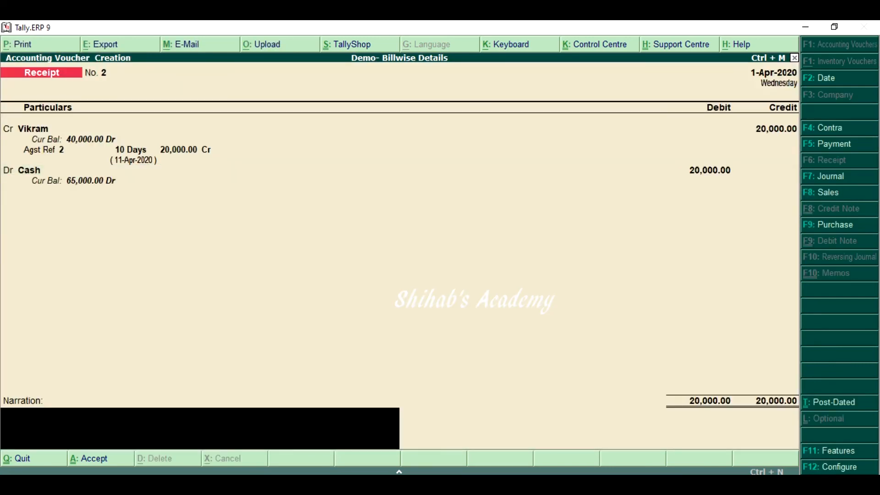
pyautogui.press('Return')
pyautogui.press('y')
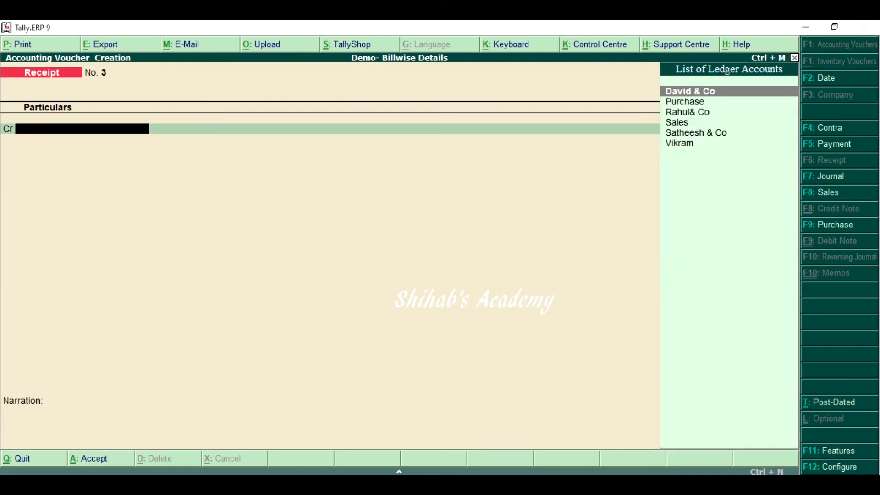
pyautogui.press('Escape')
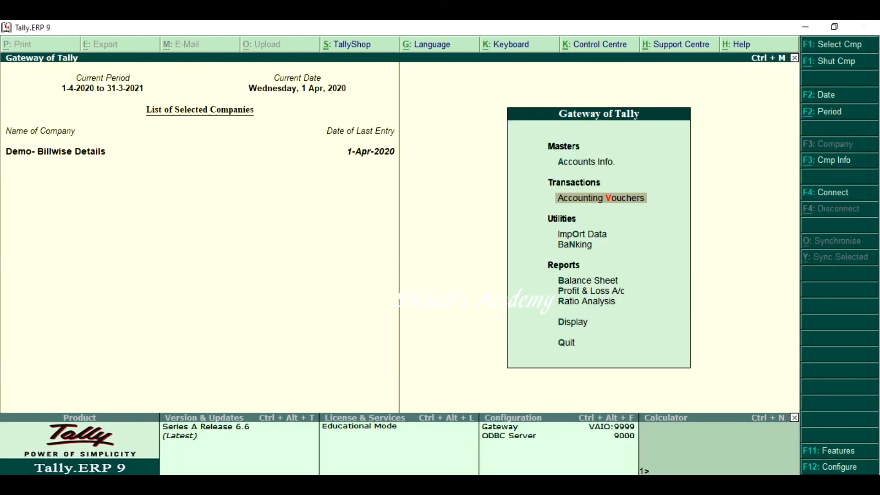
# Display the Outstandings Receivables report in detailed view and examine the sales and receipt entries behind each pending bill
pyautogui.press('d')
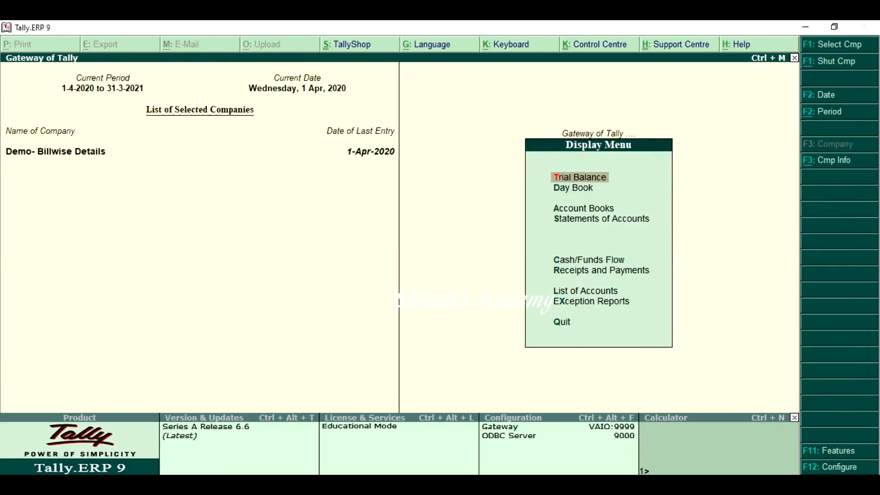
pyautogui.press('Down')
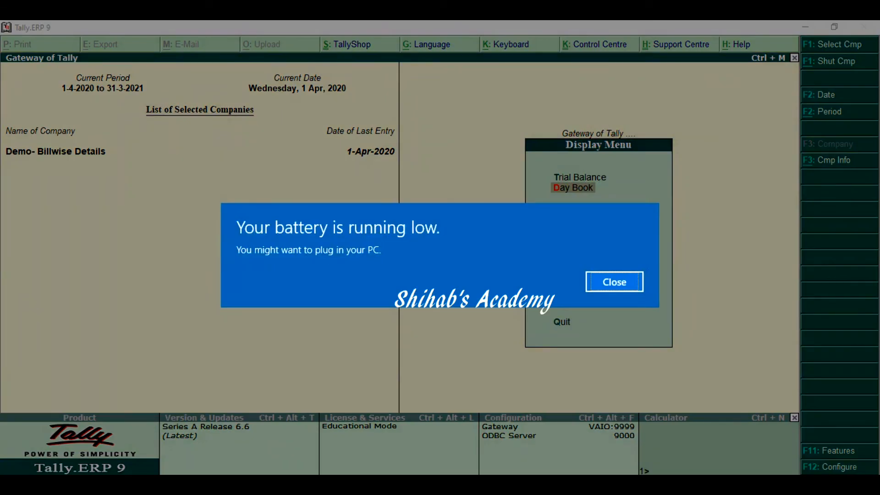
pyautogui.press('Return')
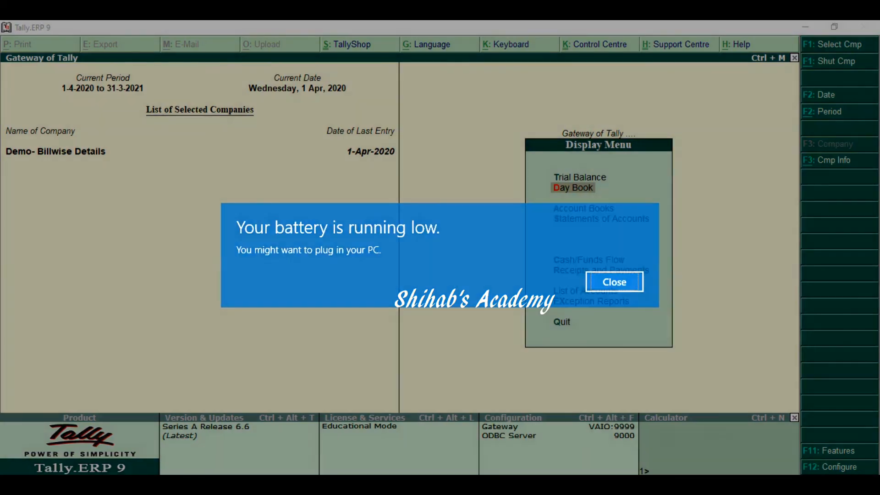
pyautogui.press('s')
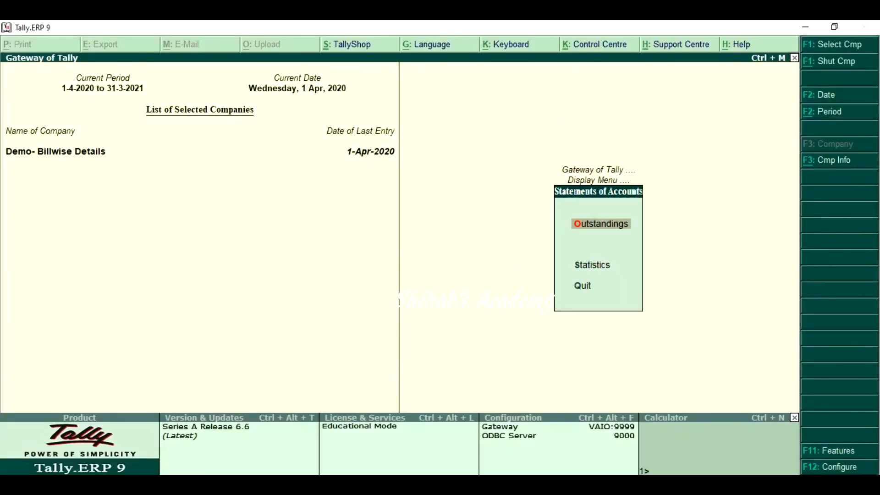
pyautogui.press('Return')
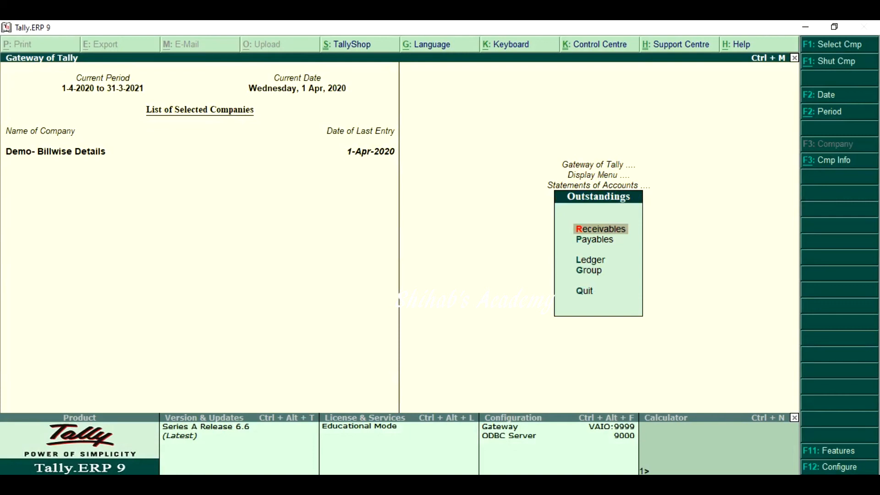
pyautogui.press('Return')
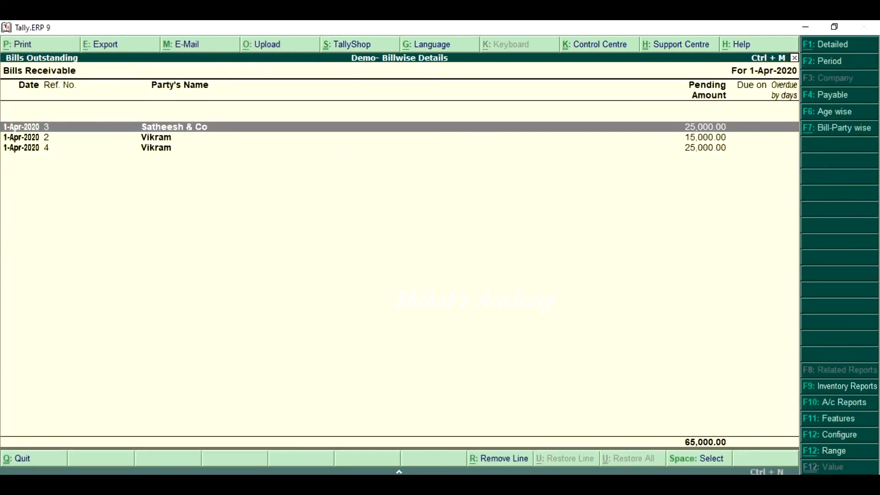
pyautogui.hotkey('alt', 'F1')
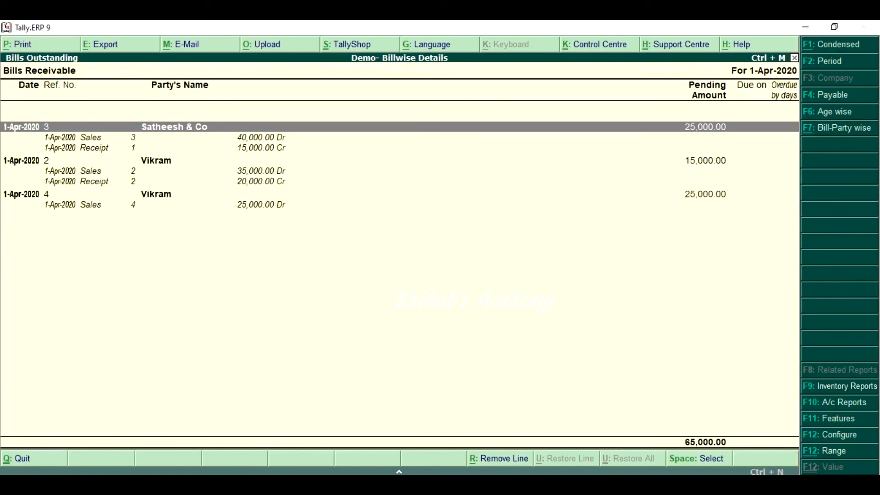
pyautogui.press('Down')
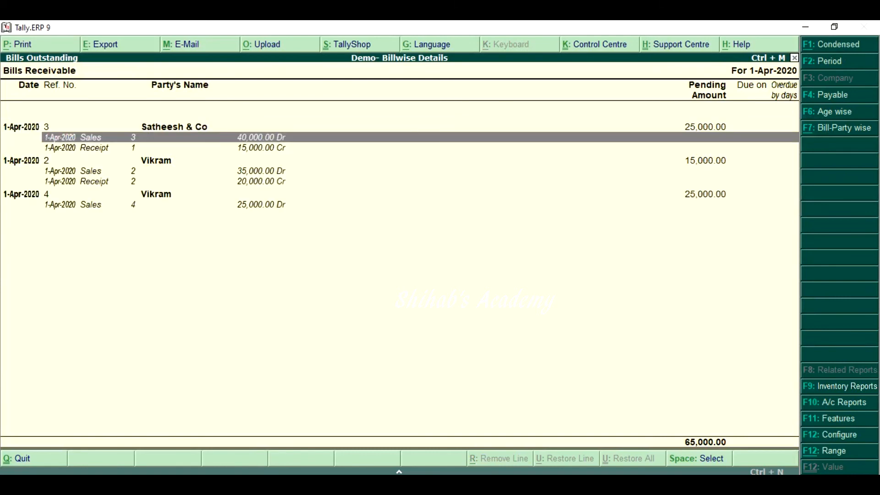
# Compare the sales and receipt entries behind bills 3, 2 and 4 with their pending amounts, and close the receivables report
pyautogui.press('Down')
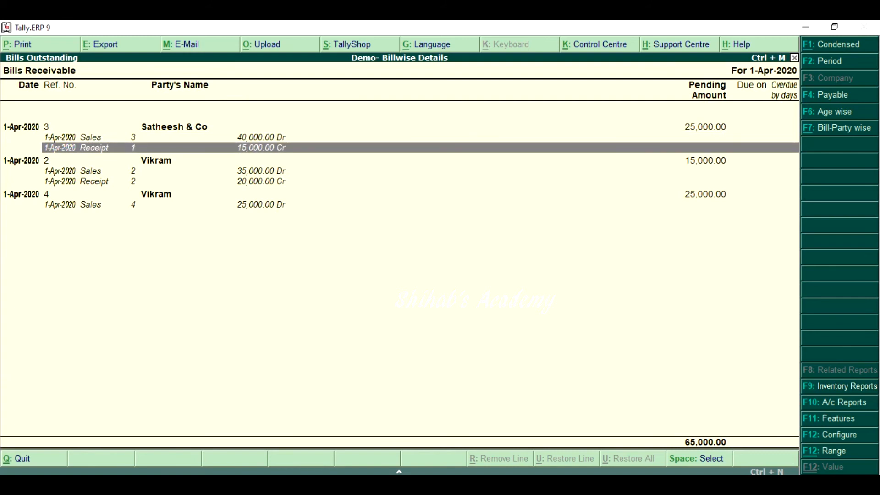
pyautogui.press('Up')
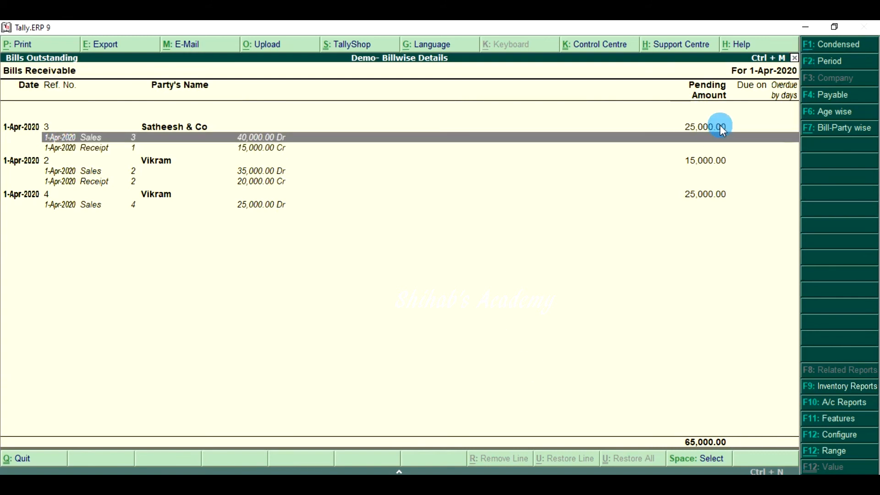
pyautogui.click(158, 163)
pyautogui.click(242, 173)
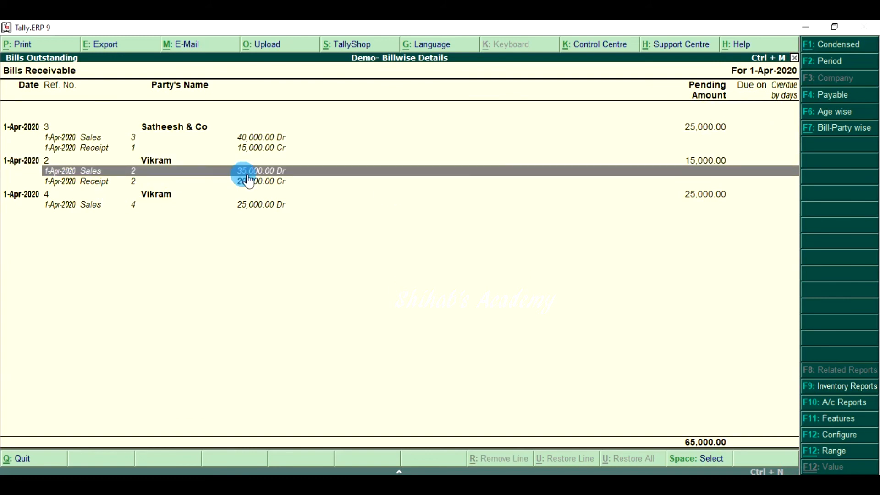
pyautogui.click(246, 183)
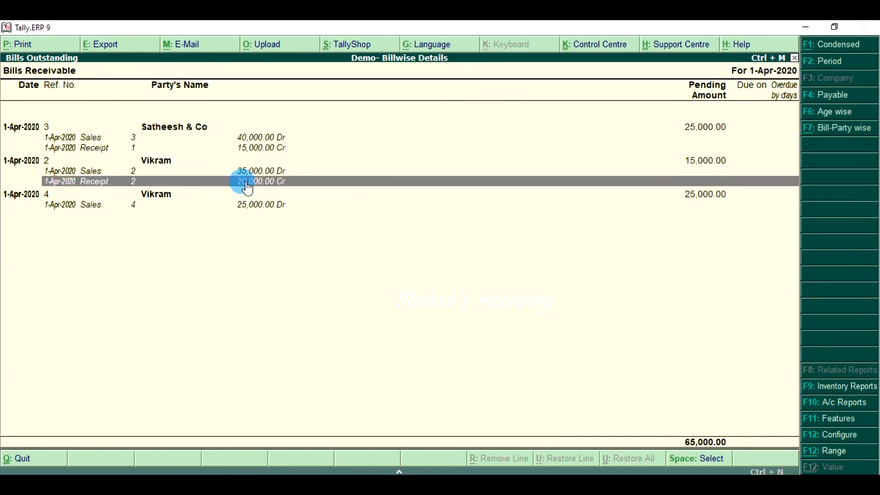
pyautogui.click(706, 162)
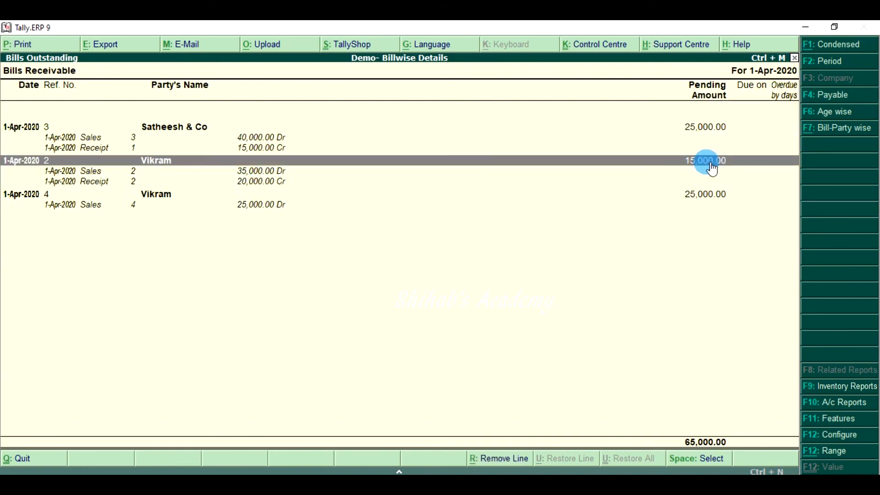
pyautogui.click(274, 206)
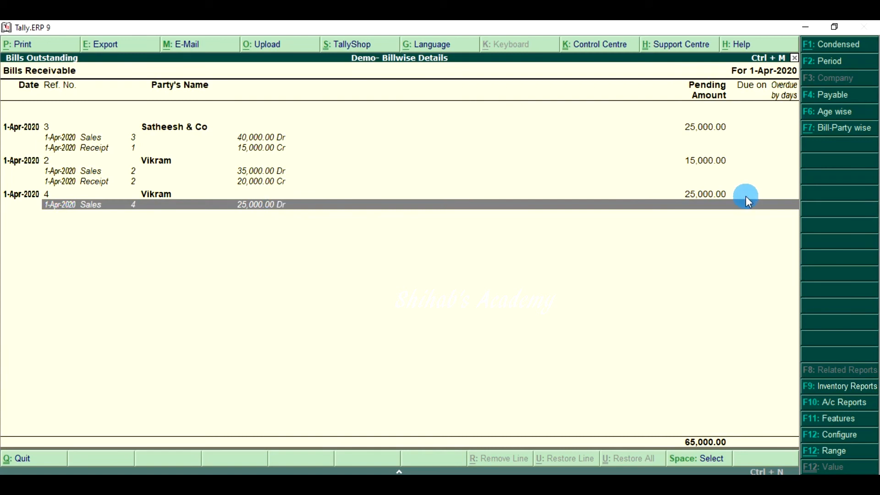
pyautogui.click(708, 195)
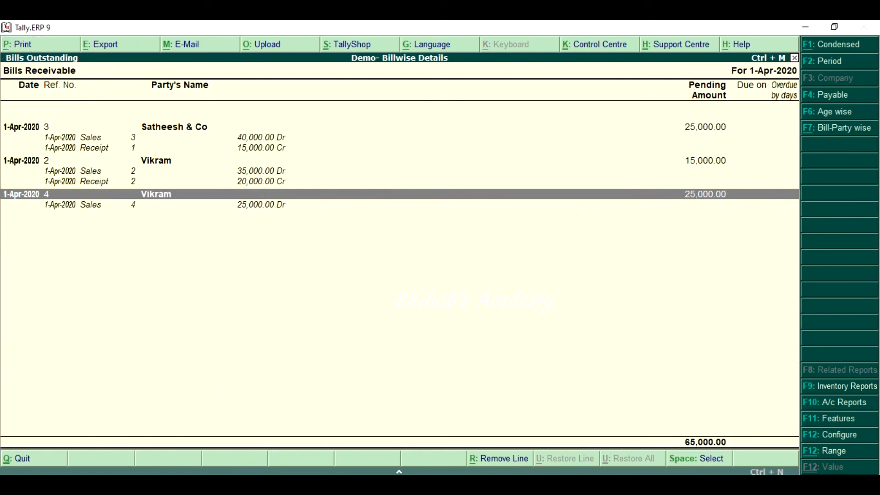
pyautogui.press('Escape')
# Display the Outstandings Payables report in detailed view, review the purchase entries behind each bill, and return to the Display Menu
pyautogui.press('Down')
pyautogui.press('Return')
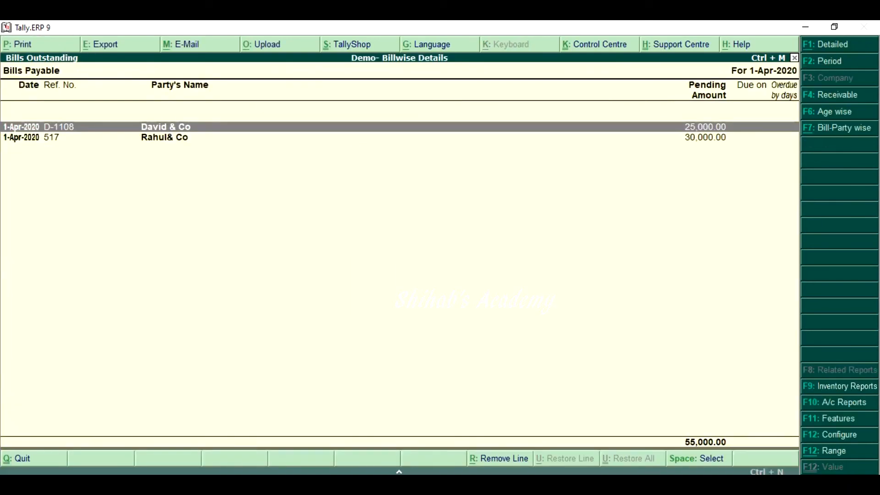
pyautogui.hotkey('alt', 'F1')
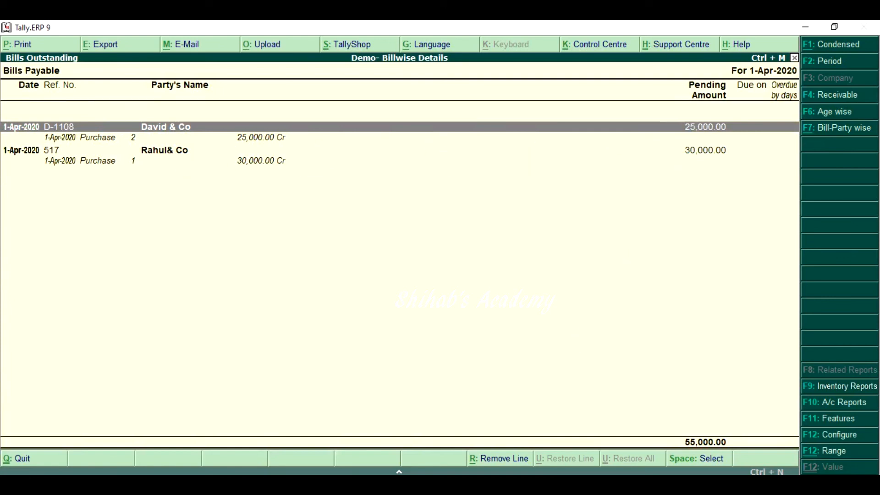
pyautogui.press('Escape')
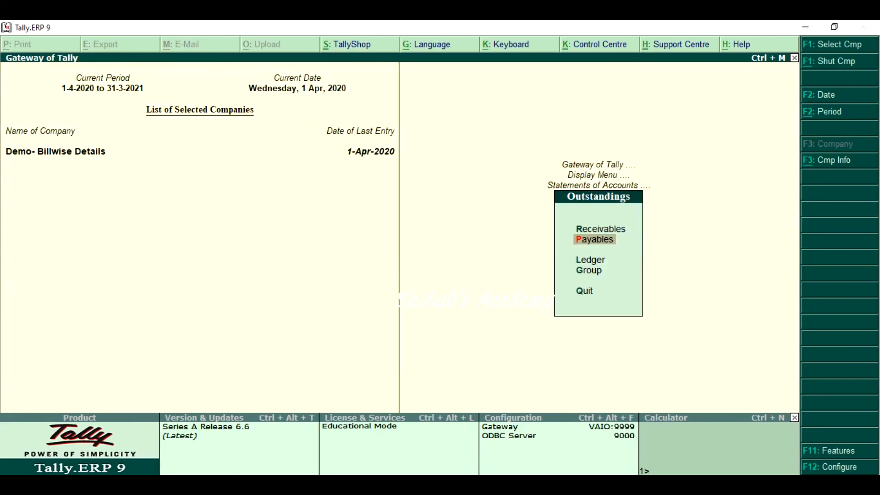
pyautogui.press('Escape')
pyautogui.press('Escape')
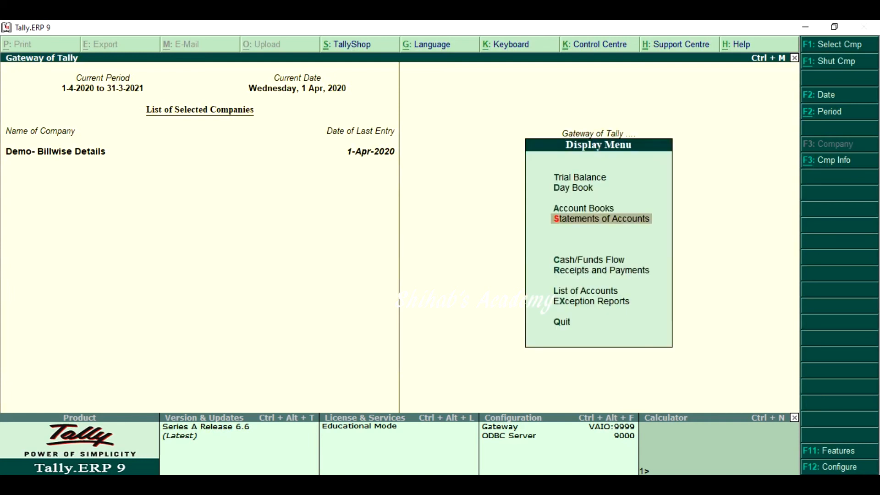
# Display the Satheesh & Co ledger from Account Books
pyautogui.press('Up')
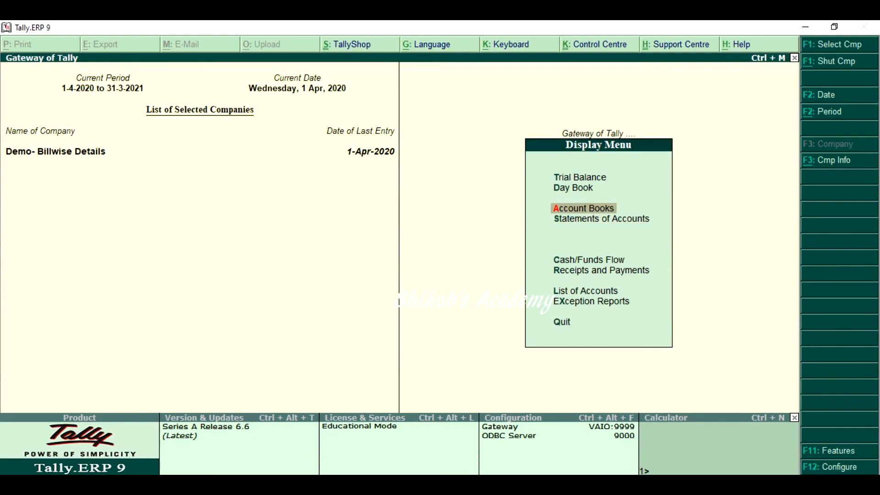
pyautogui.press('Return')
pyautogui.press('Down')
pyautogui.press('Return')
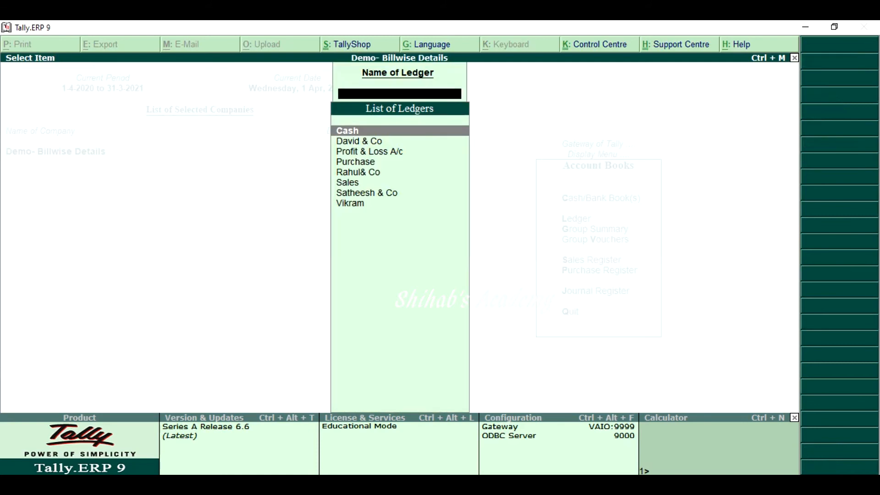
pyautogui.press('Down')
pyautogui.press('Down')
pyautogui.press('Down')
pyautogui.press('Down')
pyautogui.press('Down')
pyautogui.press('Down')
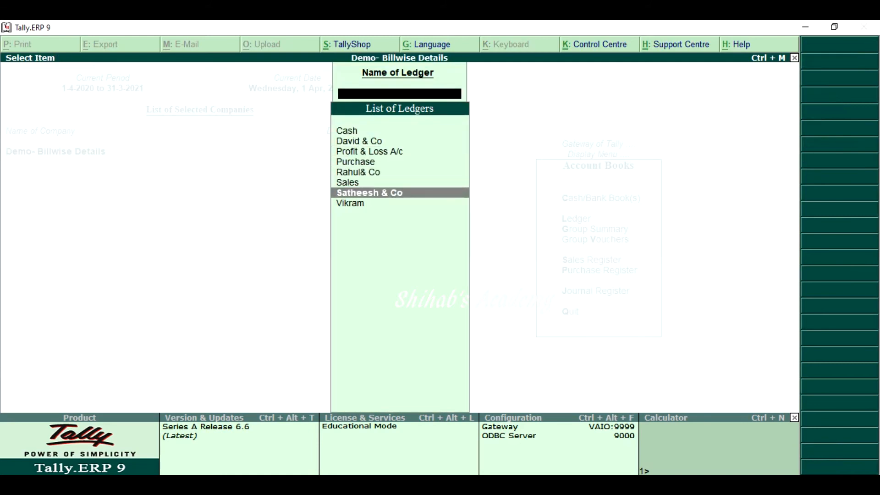
pyautogui.press('Return')
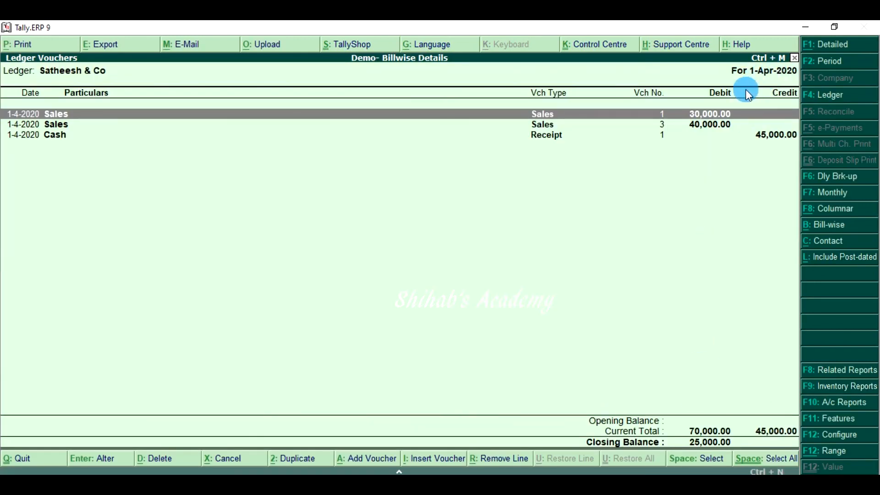
# Set the ledger period to 1-Apr-2020 to 31-Mar-2021, examine the cash receipt entry, and return to the Gateway of Tally
pyautogui.click(833, 69)
pyautogui.press('Return')
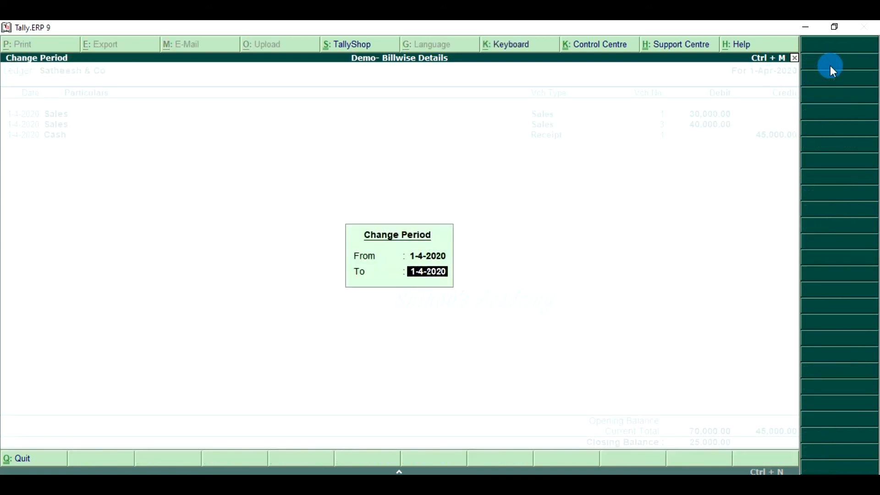
pyautogui.write('31 3')
pyautogui.press('Return')
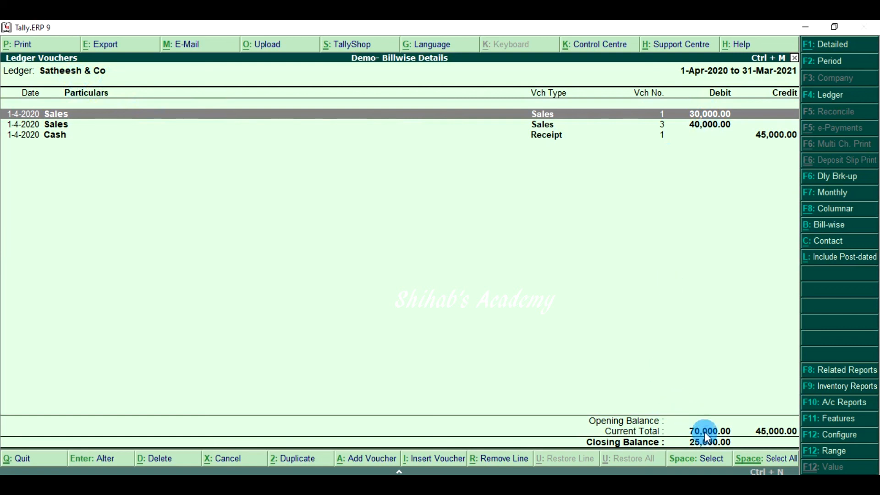
pyautogui.click(778, 137)
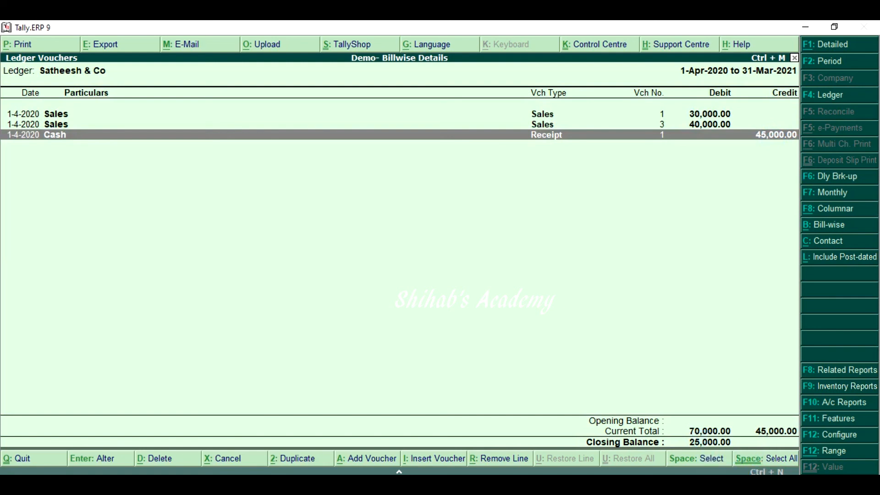
pyautogui.press('Escape')
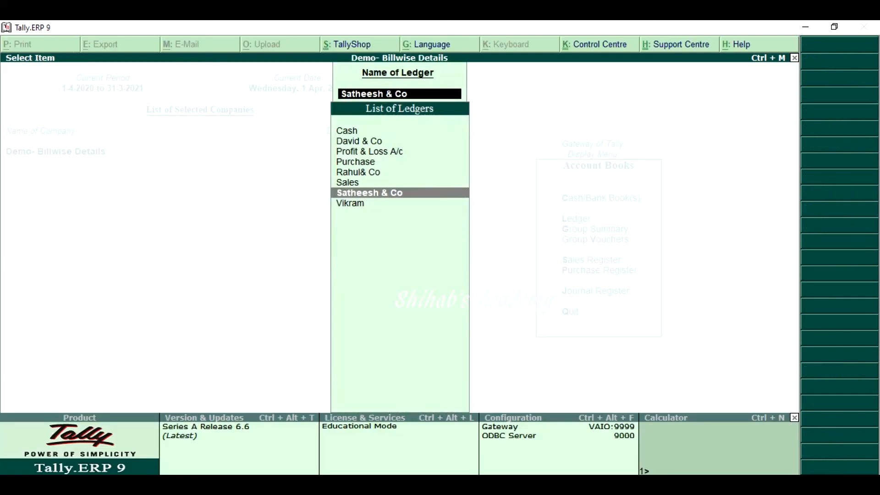
pyautogui.press('Escape')
pyautogui.press('Escape')
pyautogui.press('Escape')
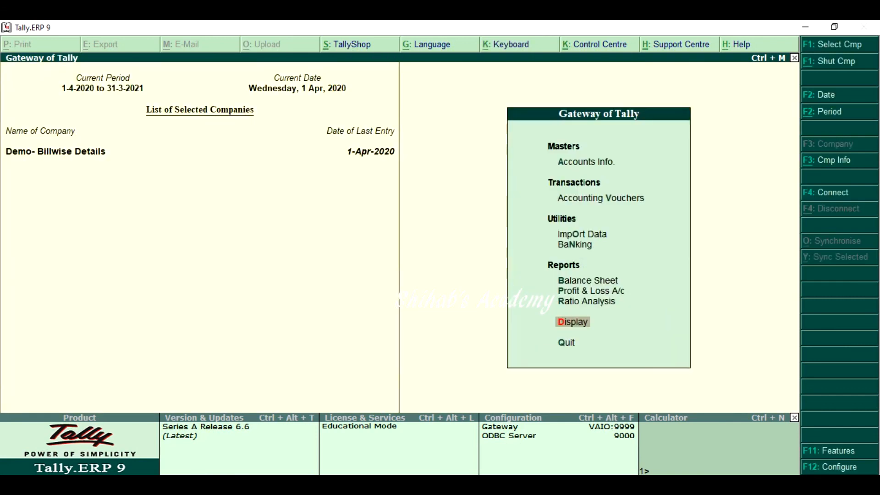
# Bring up the Account Books reports, leaving the ledger list without choosing a ledger
pyautogui.press('Return')
pyautogui.press('Down')
pyautogui.press('Down')
pyautogui.press('Return')
pyautogui.press('Down')
pyautogui.press('Return')
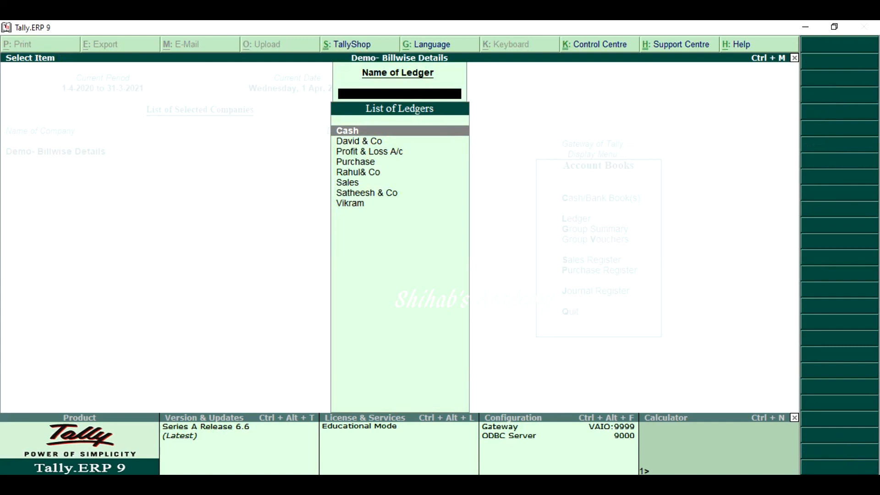
pyautogui.press('Escape')
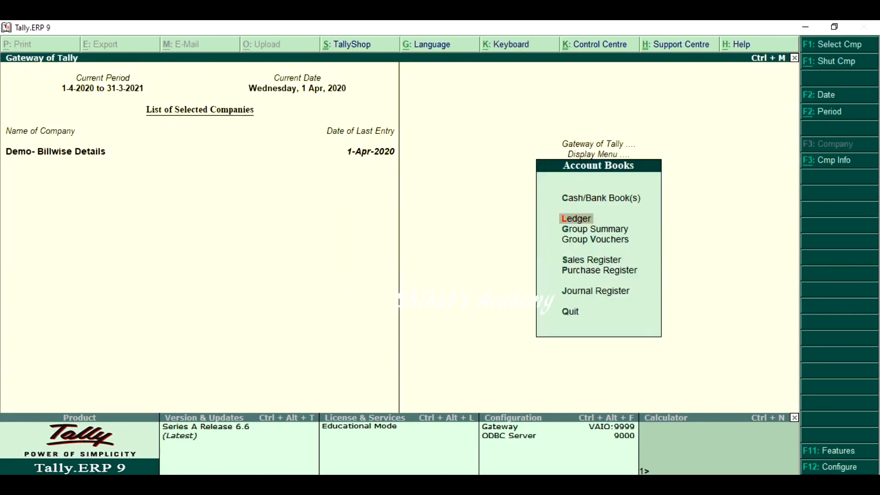
# Display the Group Summary of Sundry Debtors, check the customers' closing balances, and go back to the group list
pyautogui.press('Down')
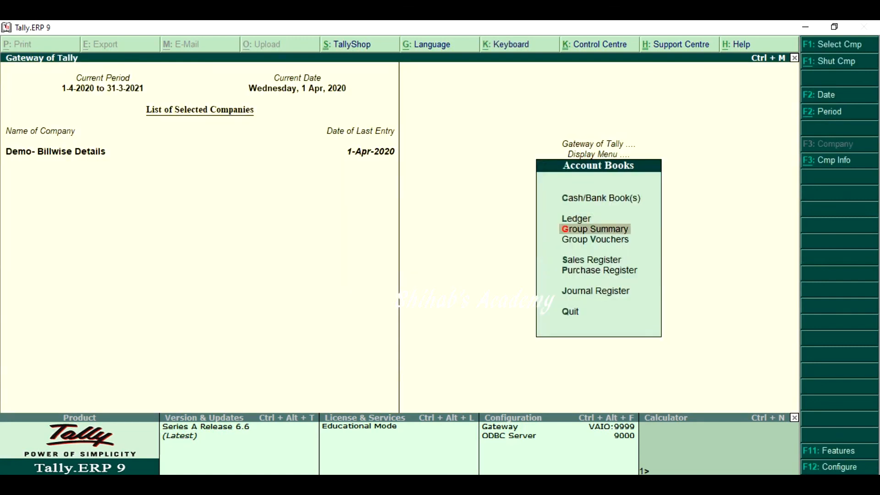
pyautogui.press('Return')
pyautogui.write('Su')
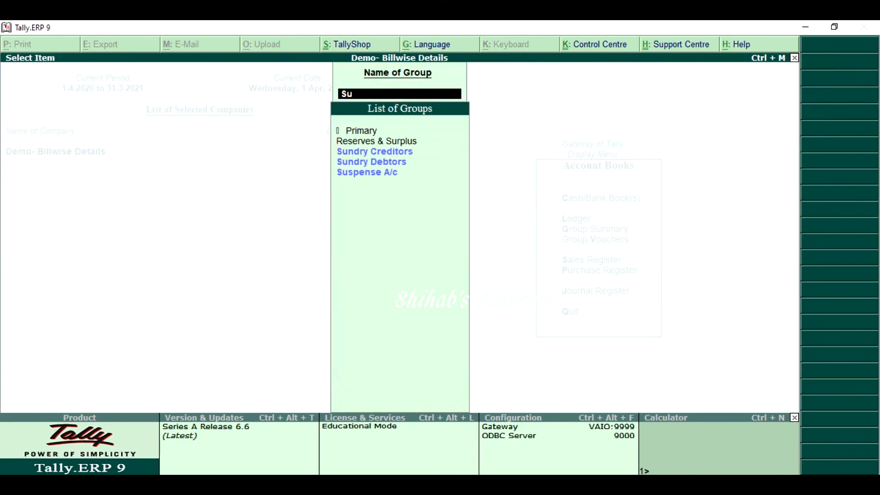
pyautogui.press('Down')
pyautogui.press('Down')
pyautogui.press('Return')
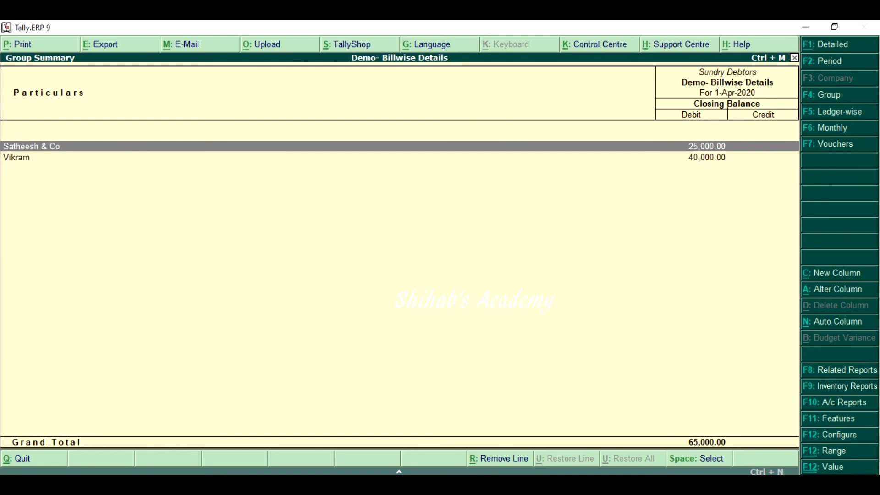
pyautogui.press('Escape')
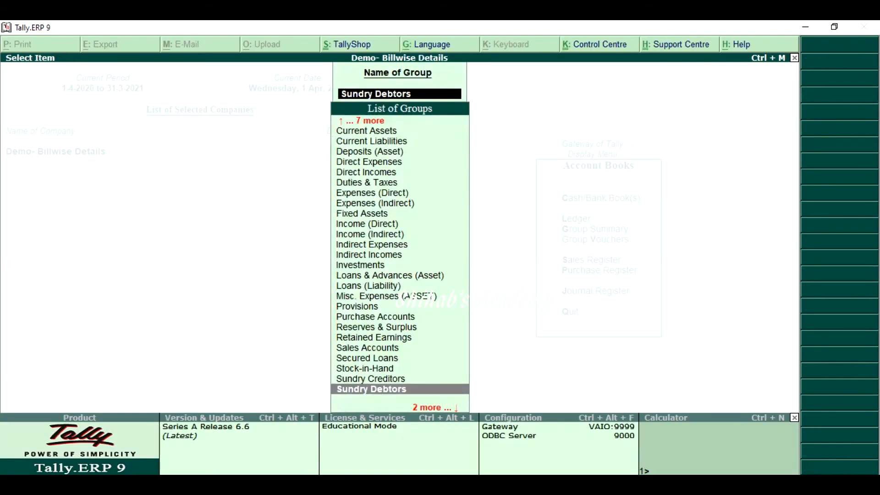
# Display the Group Summary of Sundry Creditors, check the suppliers' closing balances, and return to Account Books
pyautogui.press('Up')
pyautogui.press('Return')
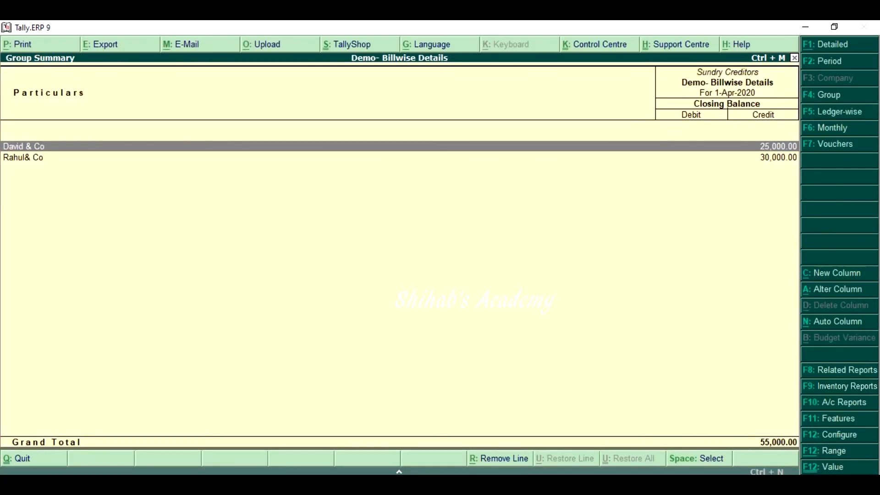
pyautogui.press('Escape')
pyautogui.press('Escape')
pyautogui.press('Escape')
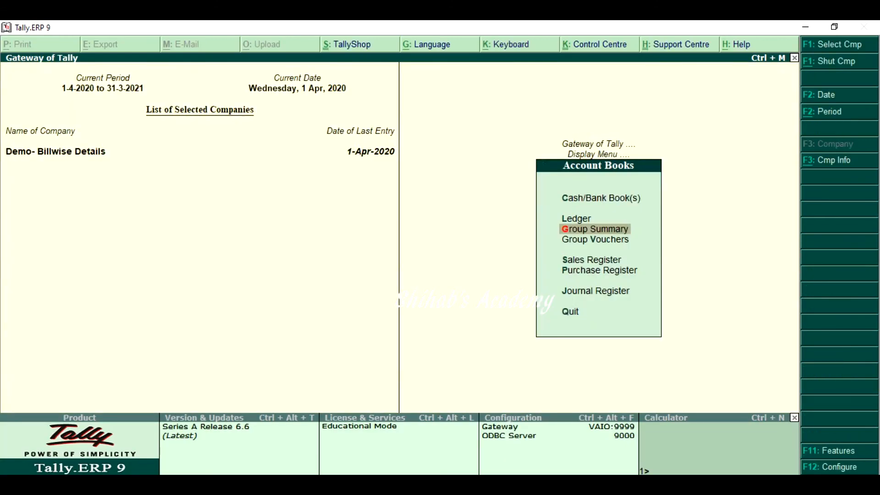
# Display the Sales Register, review the list of April sales vouchers, and return to Account Books
pyautogui.press('Down')
pyautogui.press('Down')
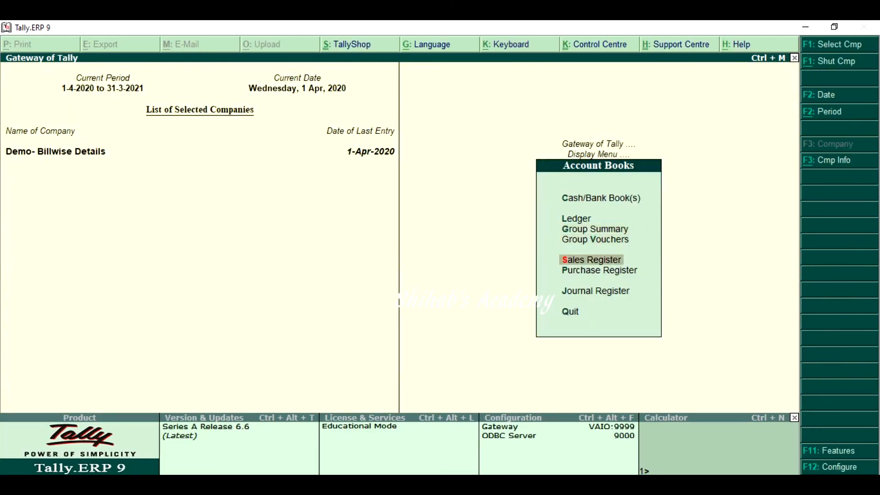
pyautogui.press('Return')
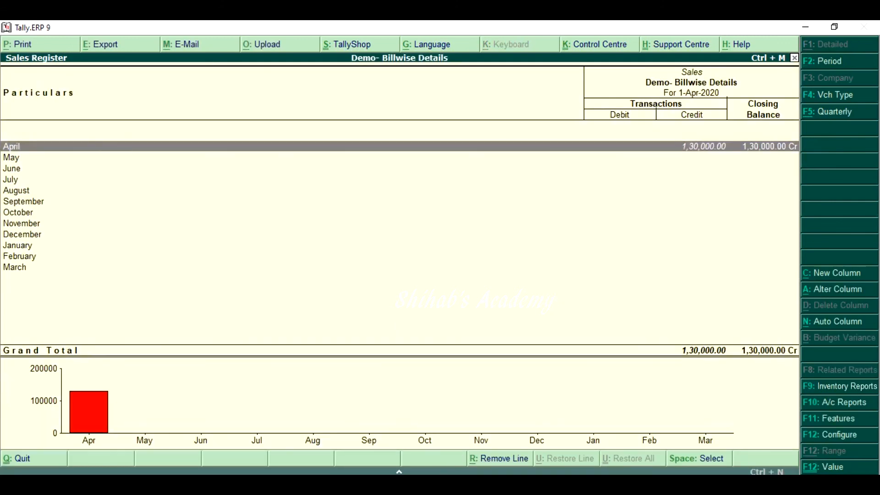
pyautogui.press('Return')
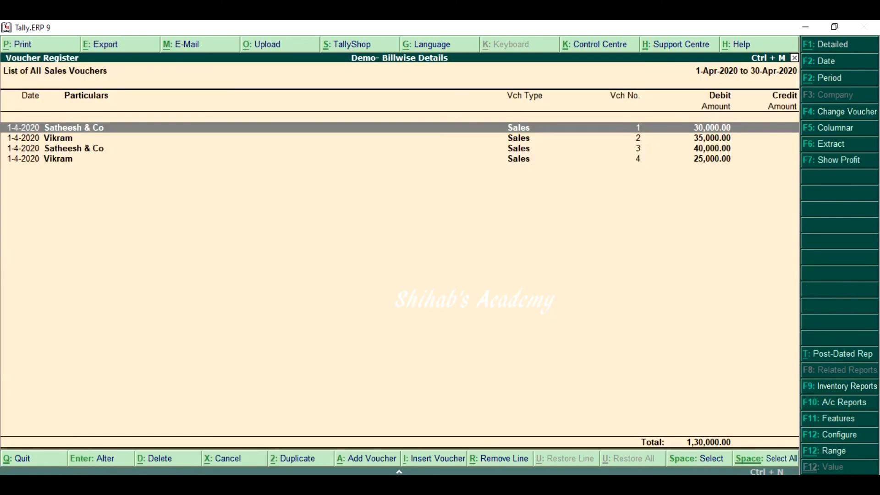
pyautogui.press('Escape')
pyautogui.press('Escape')
# Display the Purchase Register, review the list of April purchase vouchers, and return to Account Books
pyautogui.press('Down')
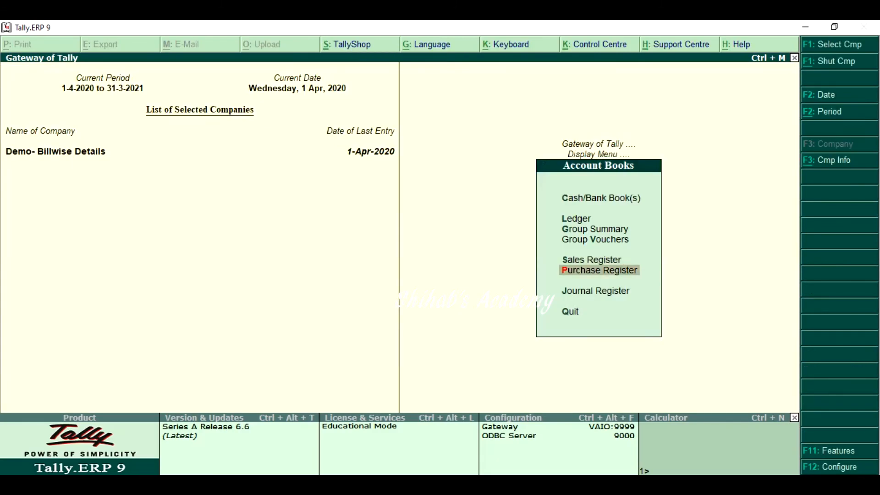
pyautogui.press('Return')
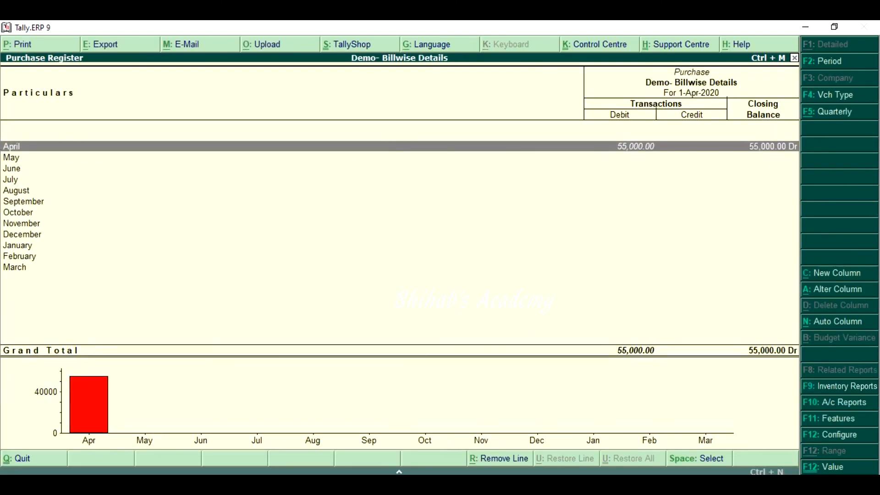
pyautogui.press('Return')
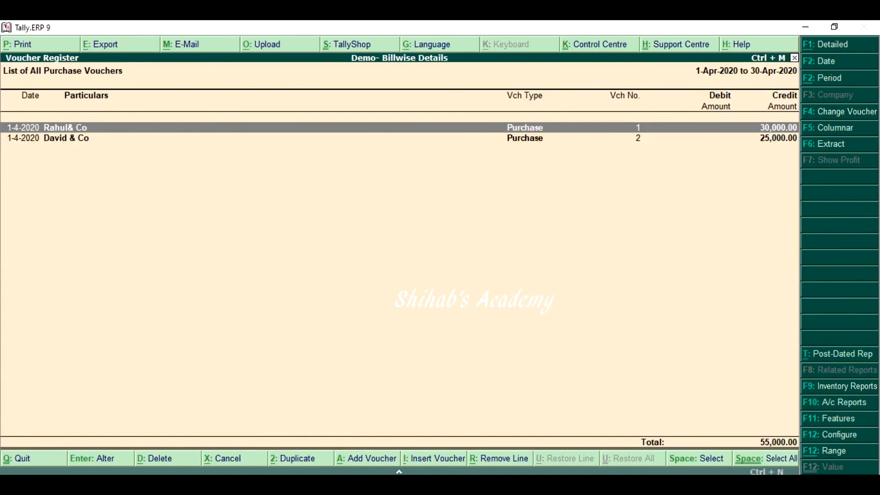
pyautogui.press('Escape')
# Look at the Outstandings report options under Statements of Accounts and return to the Gateway
pyautogui.press('Escape')
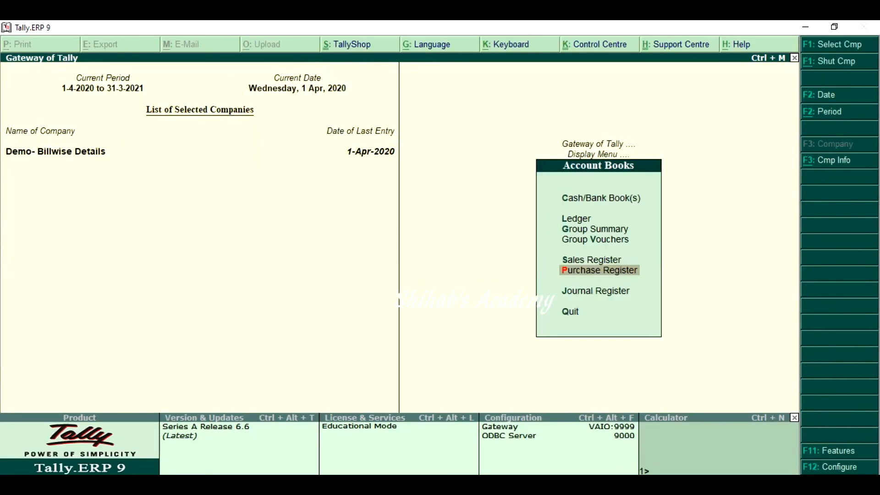
pyautogui.press('Escape')
pyautogui.press('Down')
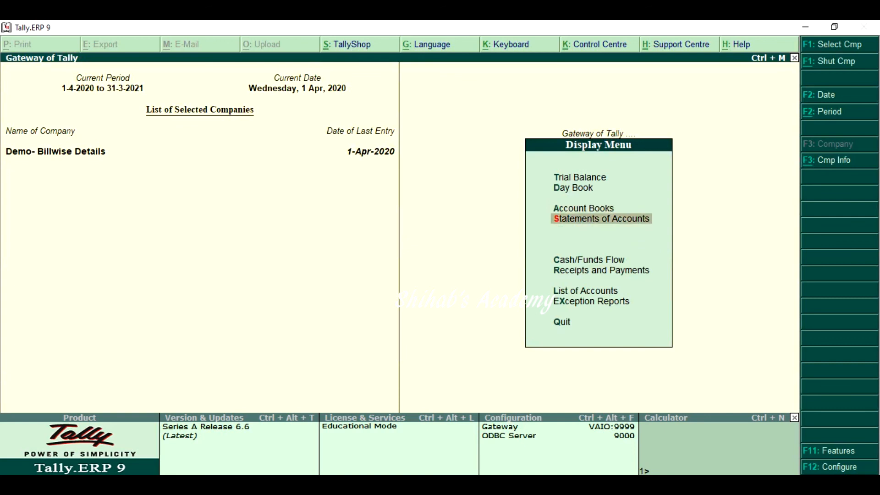
pyautogui.press('Return')
pyautogui.press('Return')
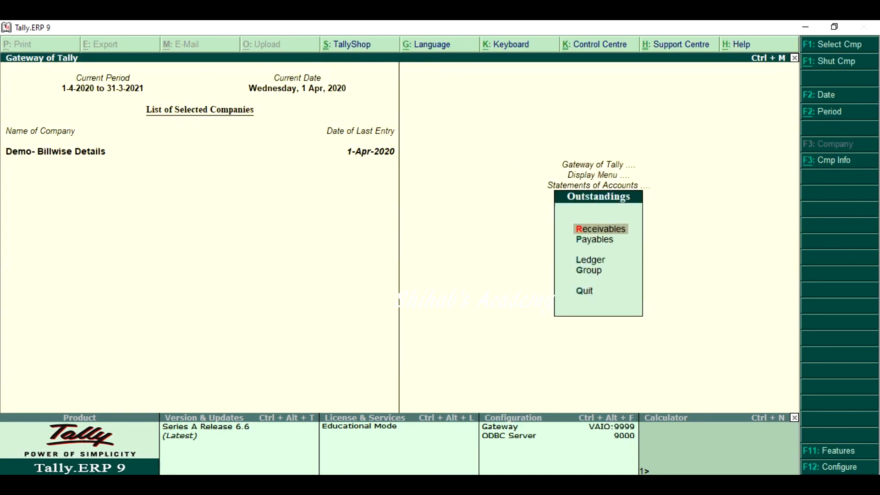
pyautogui.press('Escape')
pyautogui.press('Escape')
pyautogui.press('Escape')
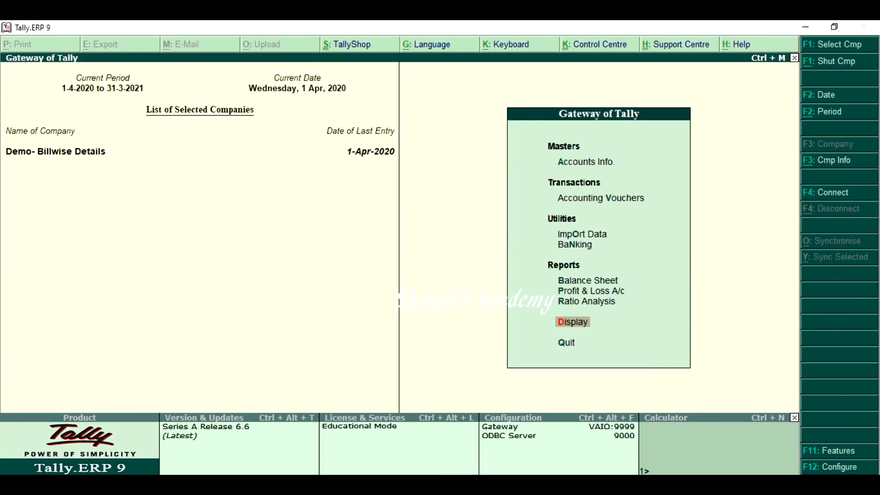
# Start a payment voucher and debit Rahul& Co with 20,000
pyautogui.press('v')
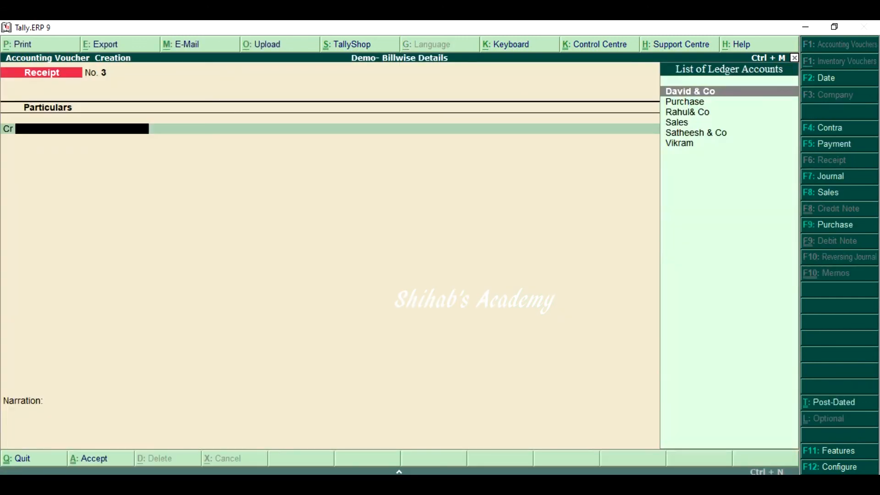
pyautogui.press('F5')
pyautogui.write('Ra')
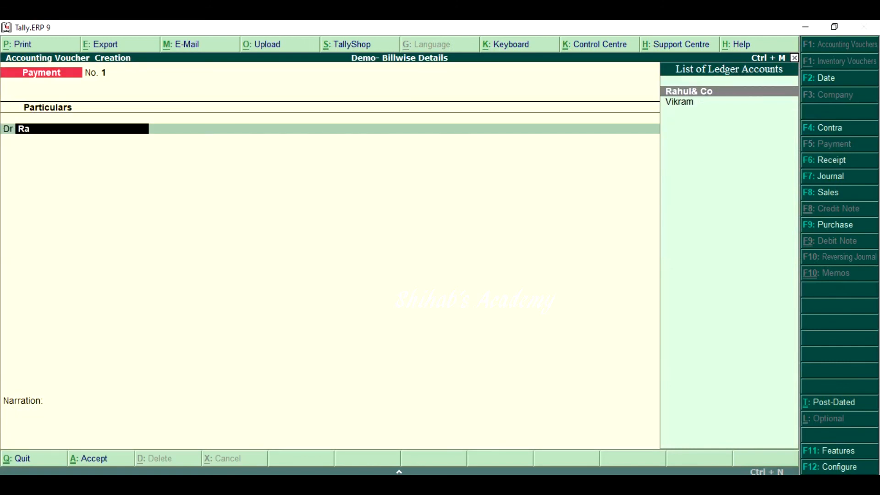
pyautogui.press('Return')
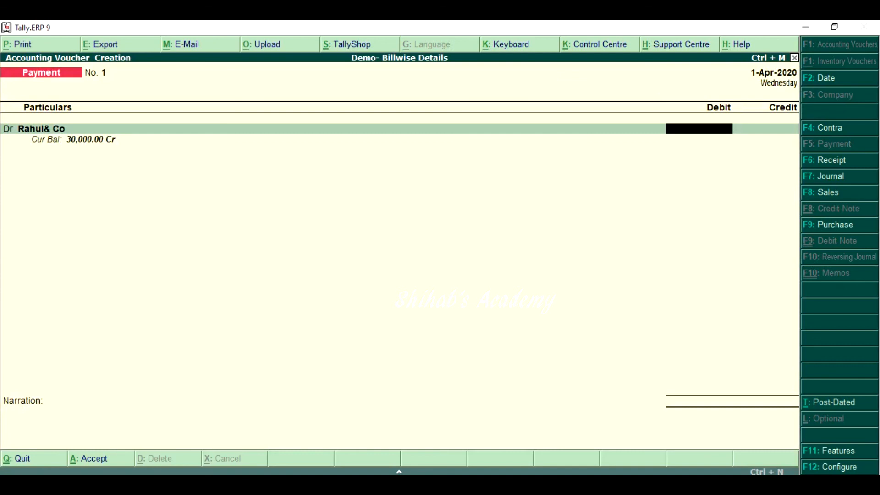
pyautogui.write('20000')
pyautogui.press('Return')
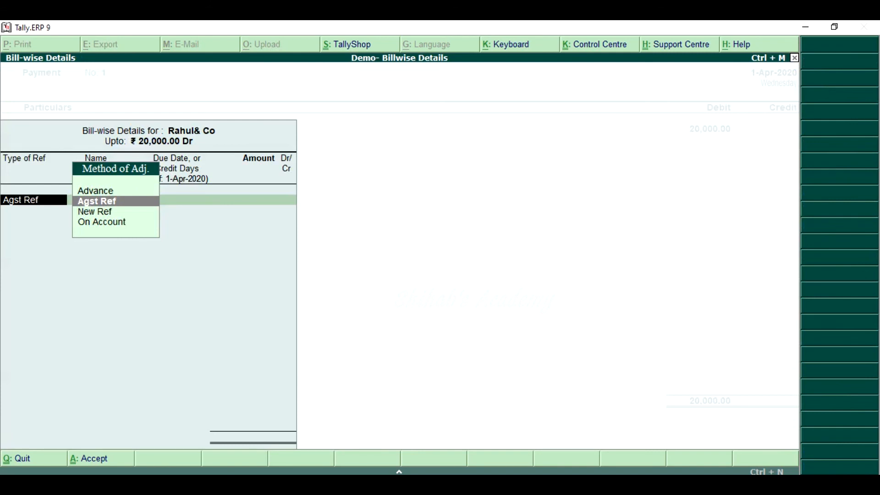
# Allocate the 20,000 payment to Rahul& Co as Agst Ref against pending bill 517
pyautogui.press('Return')
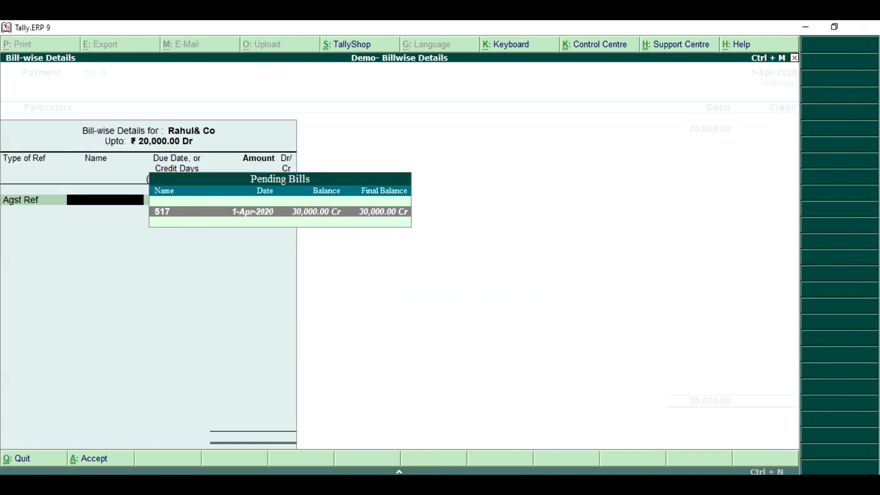
pyautogui.press('Return')
pyautogui.press('Return')
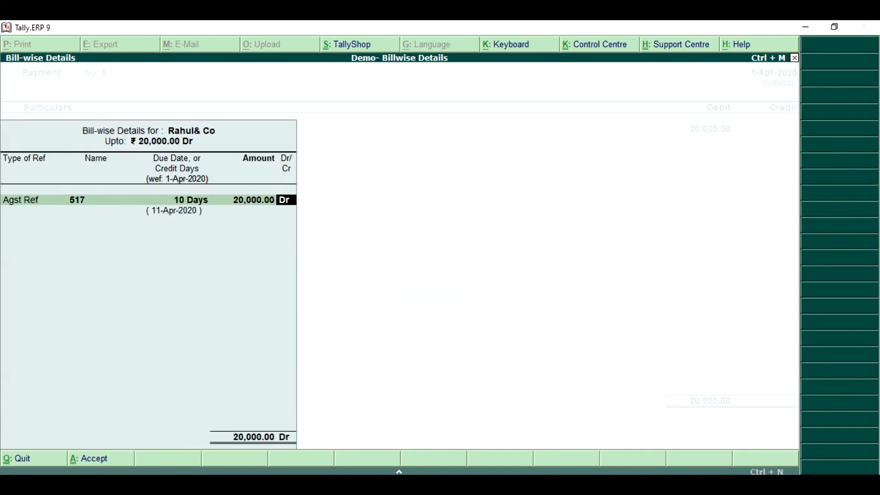
pyautogui.press('Return')
# Credit Cash with 20,000, accept the payment voucher without a narration, and leave voucher entry
pyautogui.write('cash')
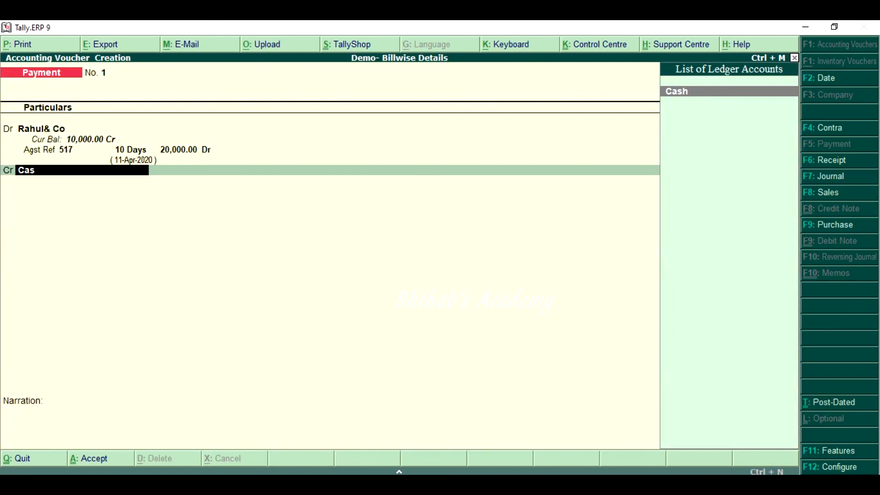
pyautogui.press('Return')
pyautogui.press('Return')
pyautogui.press('Return')
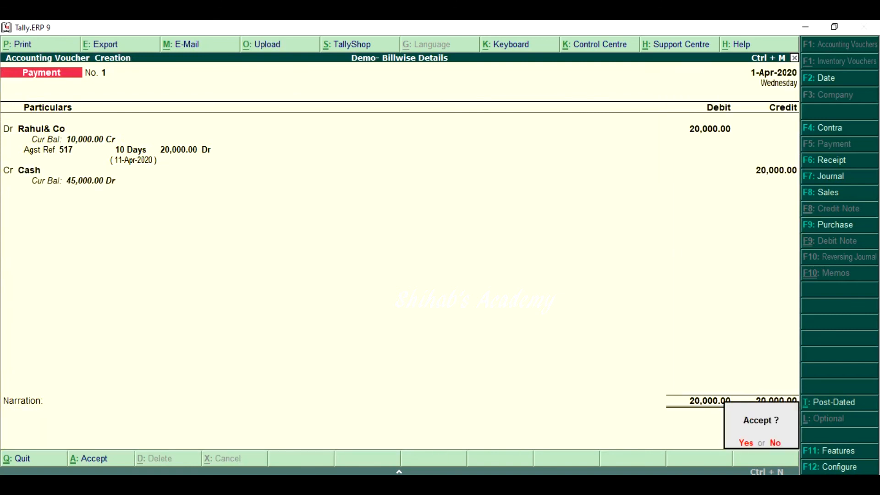
pyautogui.press('Return')
pyautogui.press('Escape')
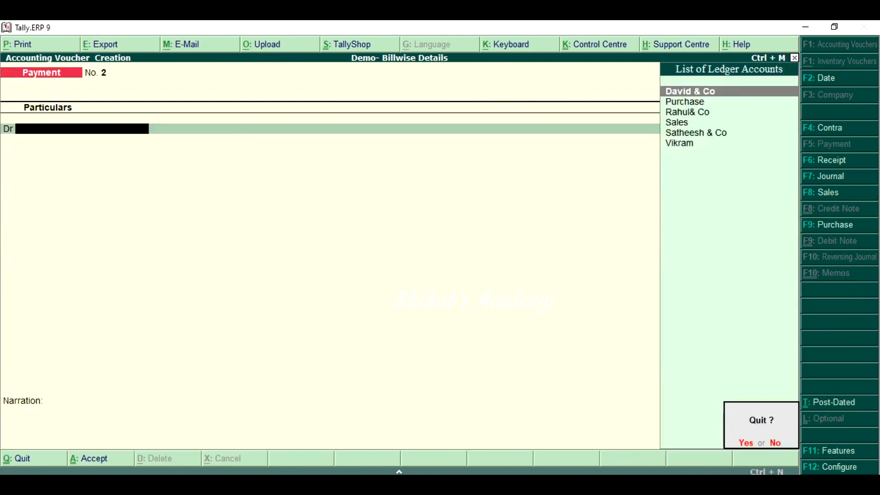
pyautogui.press('Return')
# Display the Rahul& Co ledger in Account Books, check its vouchers and closing balance, and return to the Gateway
pyautogui.press('d')
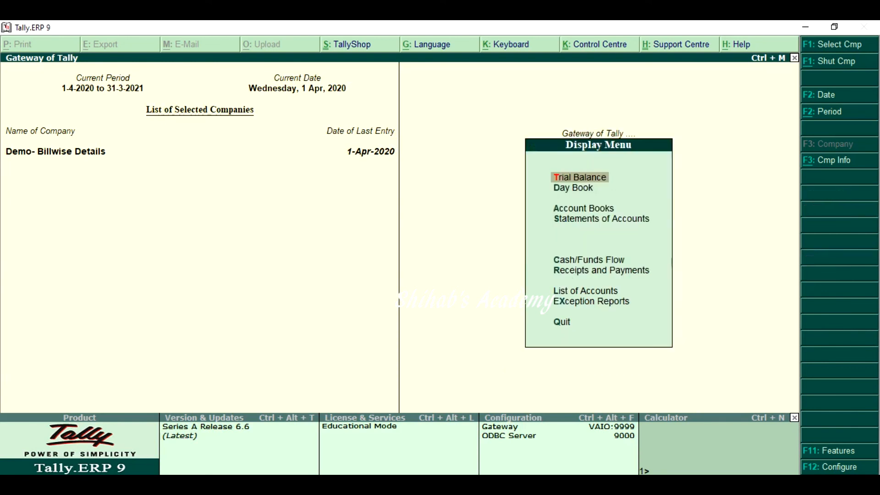
pyautogui.press('Down')
pyautogui.press('Down')
pyautogui.press('Return')
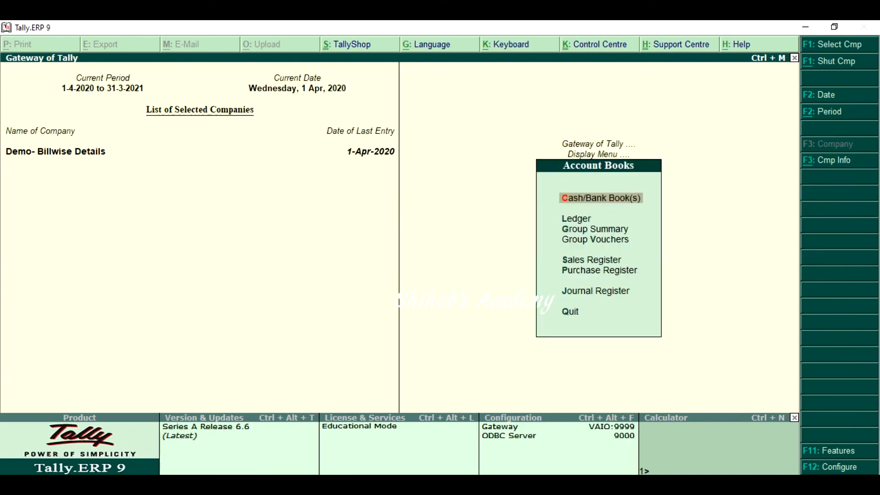
pyautogui.write('lRa')
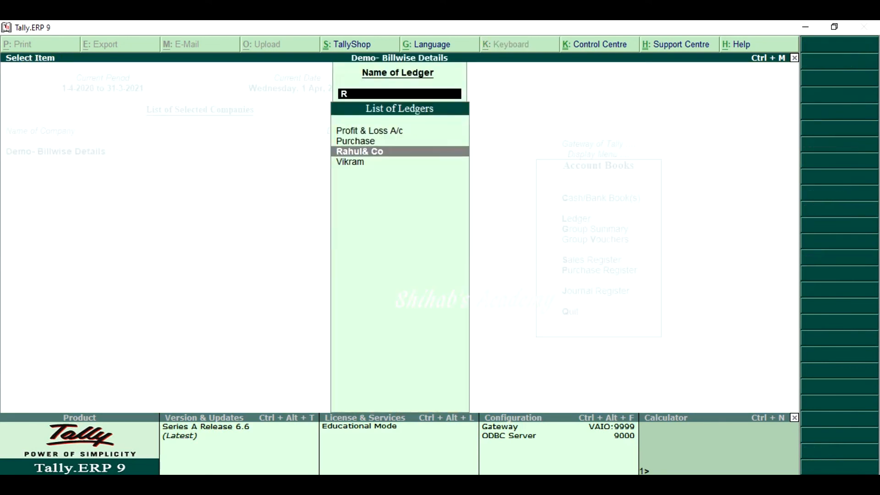
pyautogui.press('Return')
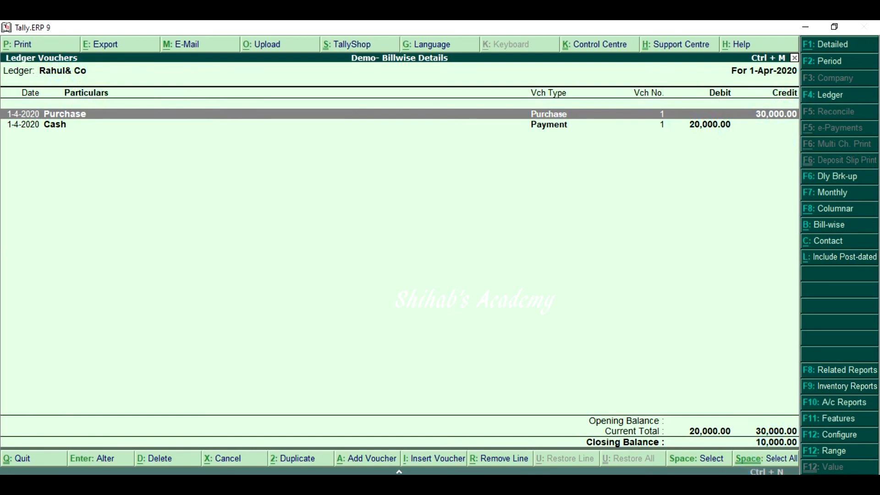
pyautogui.press('Escape')
pyautogui.press('Escape')
pyautogui.press('Escape')
pyautogui.press('Escape')
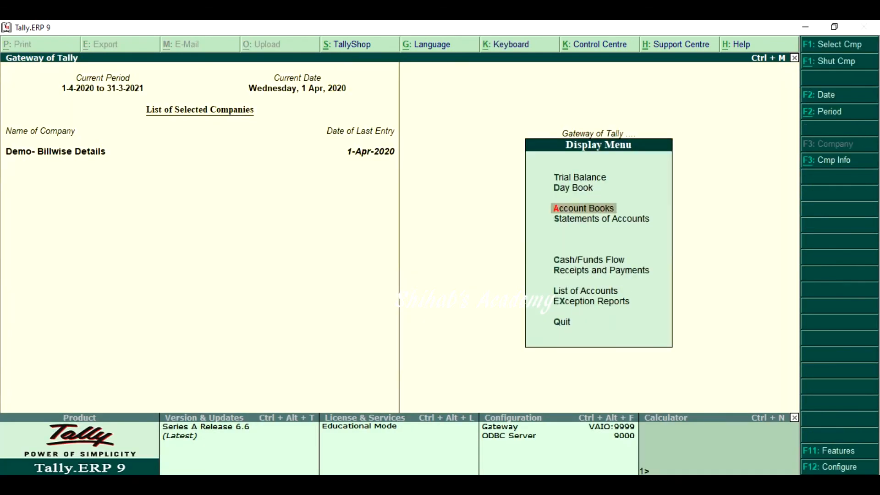
pyautogui.press('Escape')
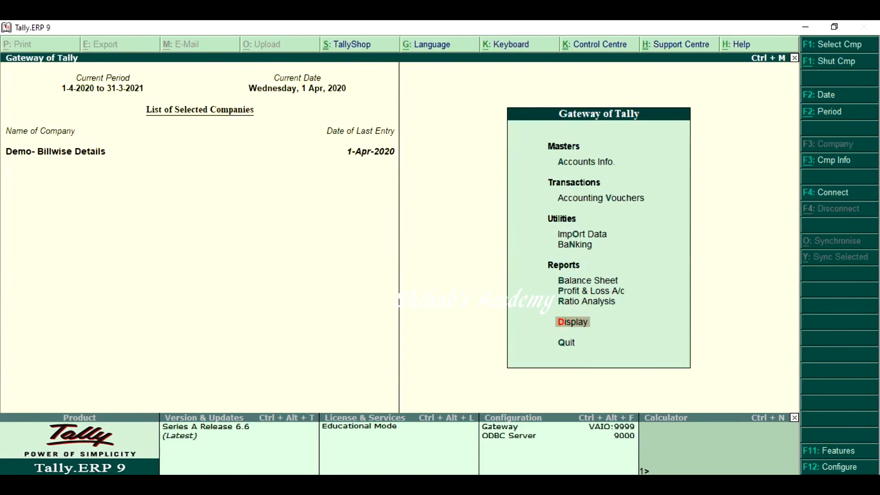
# Look through the Purchase, Sales, Payment and Receipt voucher entry screens, and quit without recording anything
pyautogui.press('v')
pyautogui.press('F9')
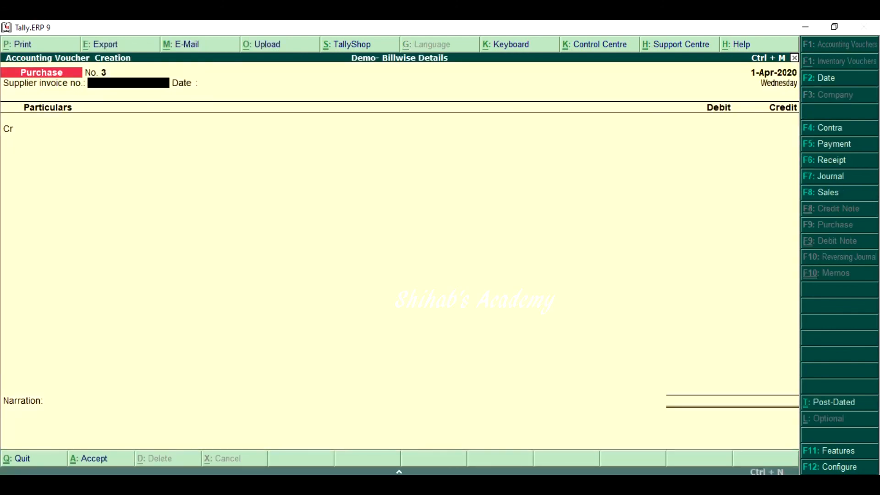
pyautogui.press('F8')
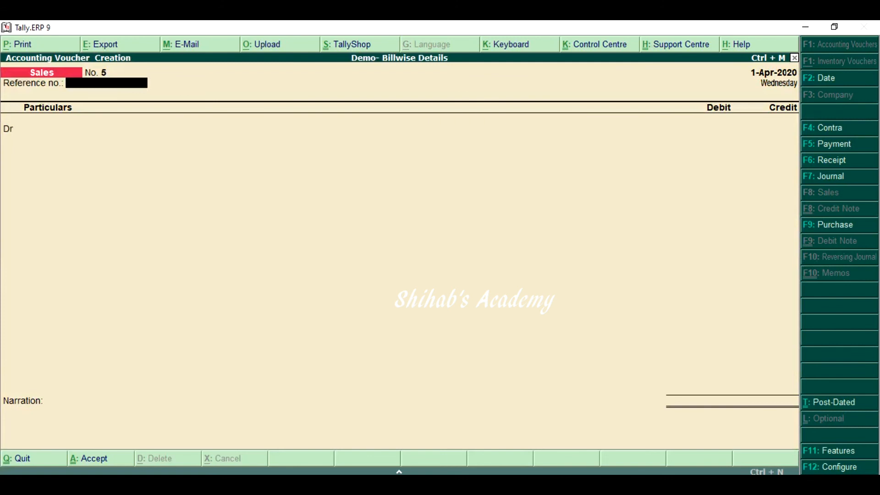
pyautogui.press('F5')
pyautogui.press('F6')
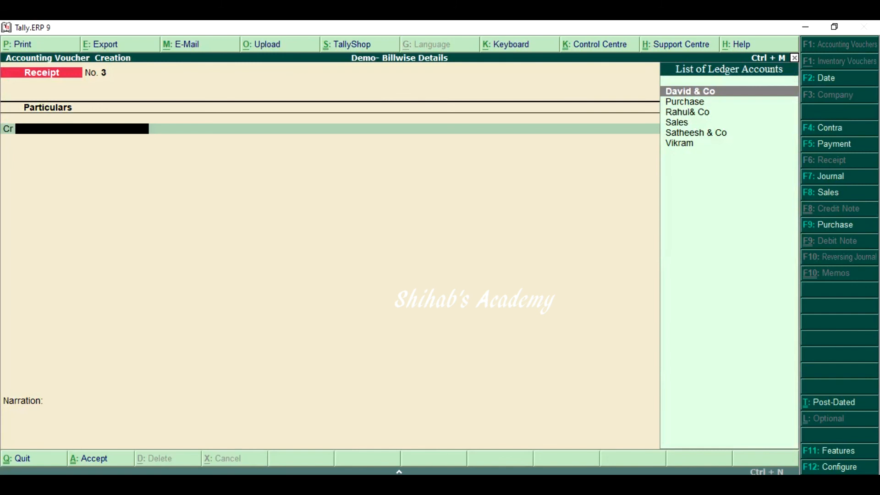
pyautogui.press('Escape')
pyautogui.press('Return')
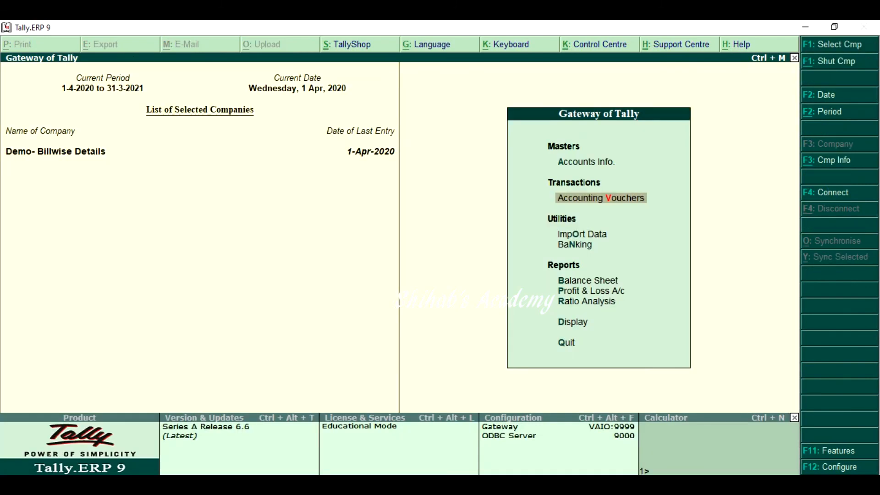
# Review which Outstandings reports Statements of Accounts offers, and go back to the Display Menu
pyautogui.press('Down')
pyautogui.press('Down')
pyautogui.press('Down')
pyautogui.press('Down')
pyautogui.press('Down')
pyautogui.press('Down')
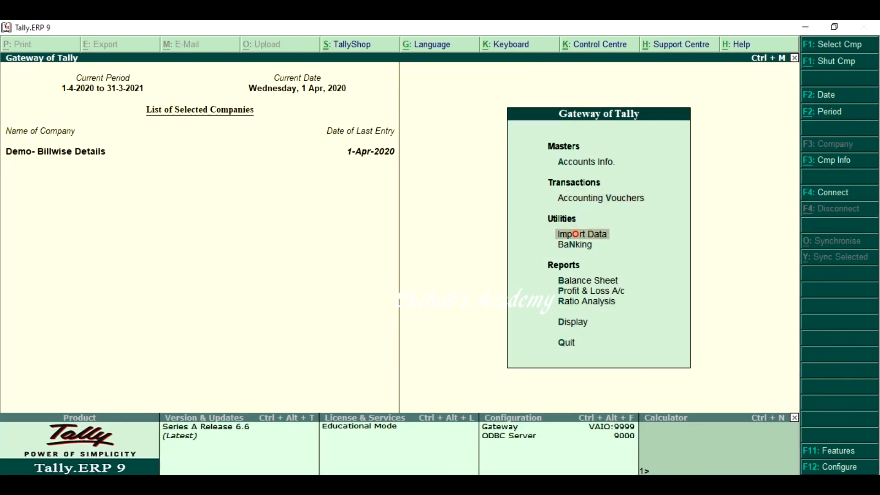
pyautogui.press('Return')
pyautogui.press('Down')
pyautogui.press('Down')
pyautogui.press('Down')
pyautogui.press('Return')
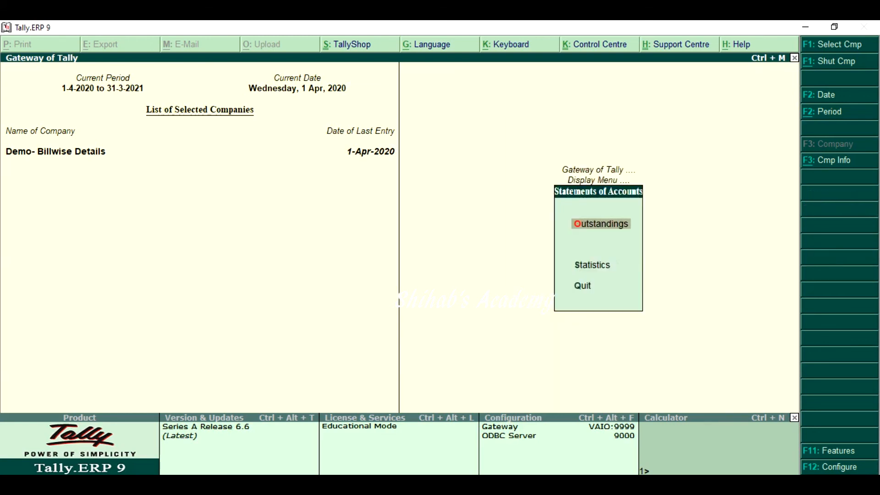
pyautogui.press('Return')
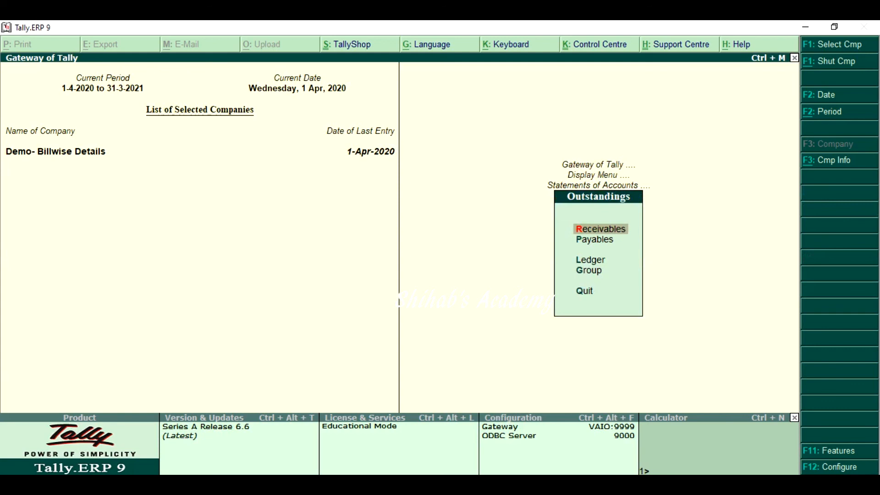
pyautogui.press('Escape')
pyautogui.press('Escape')
# View the list of ledgers in Account Books and return to the Gateway without opening any ledger
pyautogui.press('Up')
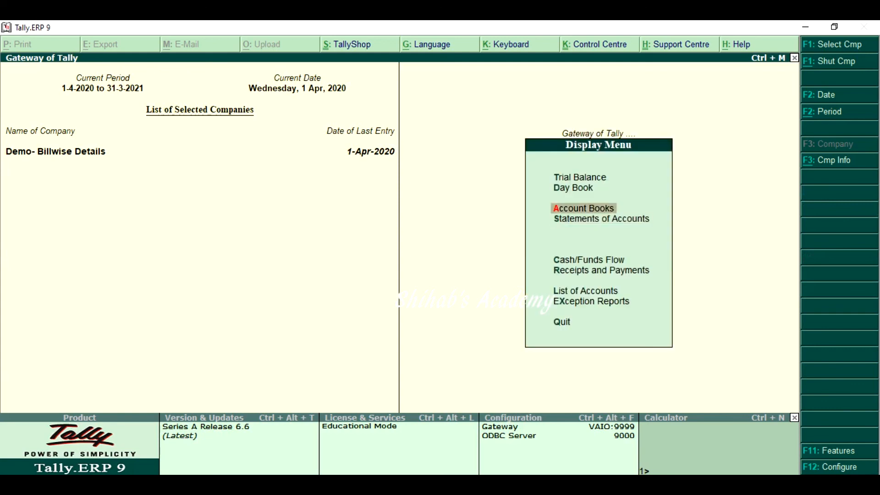
pyautogui.press('Return')
pyautogui.press('Down')
pyautogui.press('Return')
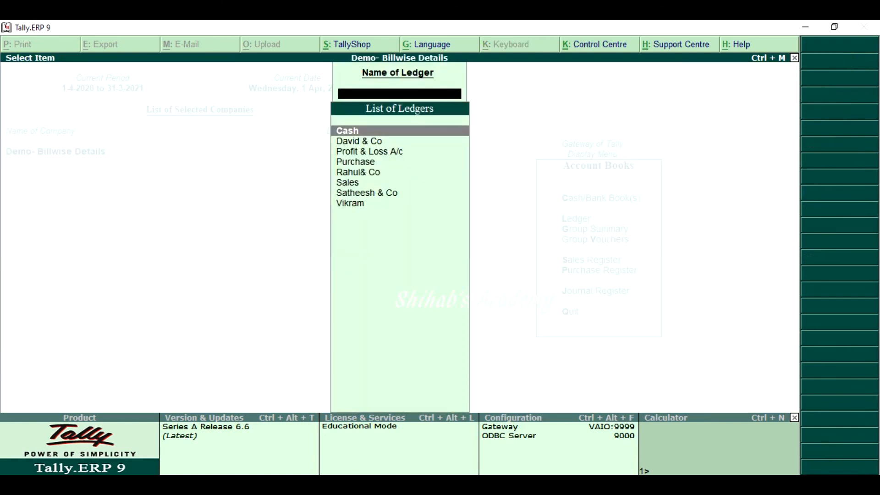
pyautogui.press('Escape')
pyautogui.press('Escape')
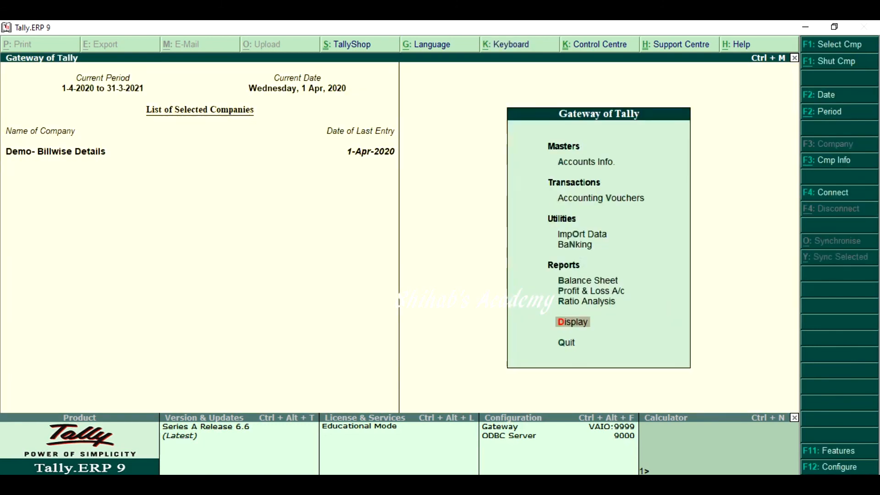